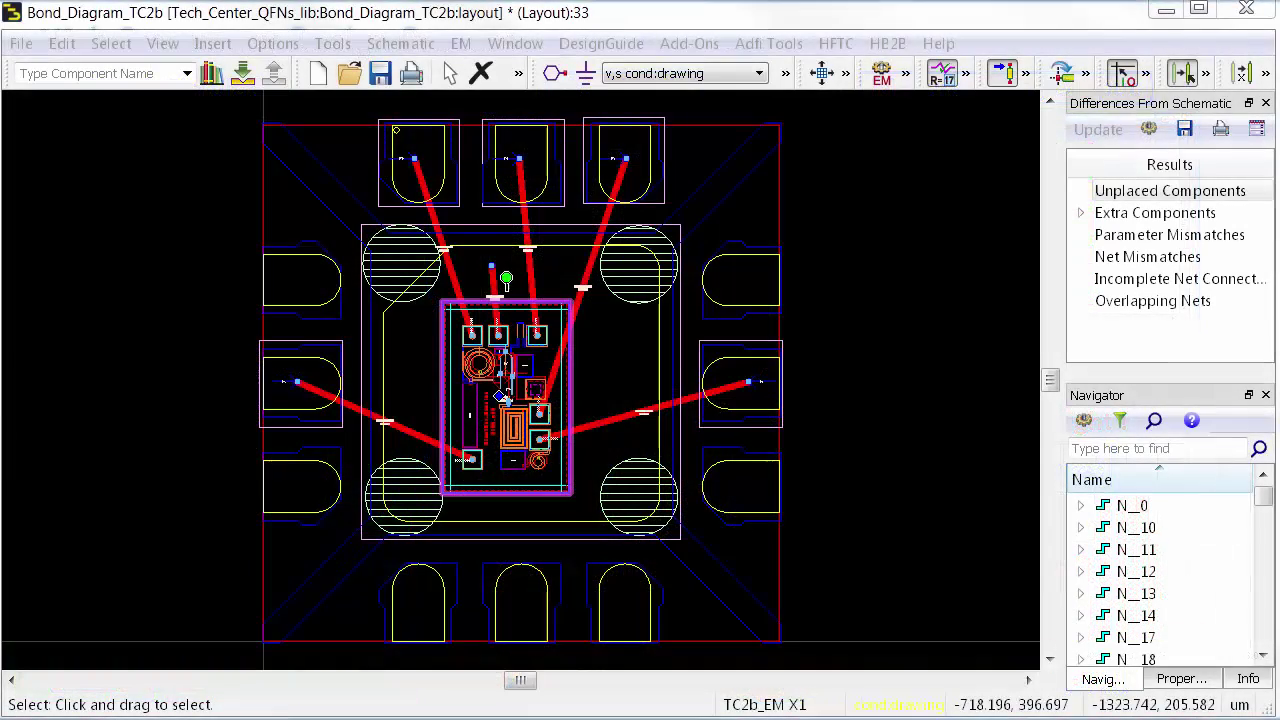
# Enter the TC2b_EM chip layout, zoom into the capacitor and trace area, and nudge a trace segment
pyautogui.click(242, 76)
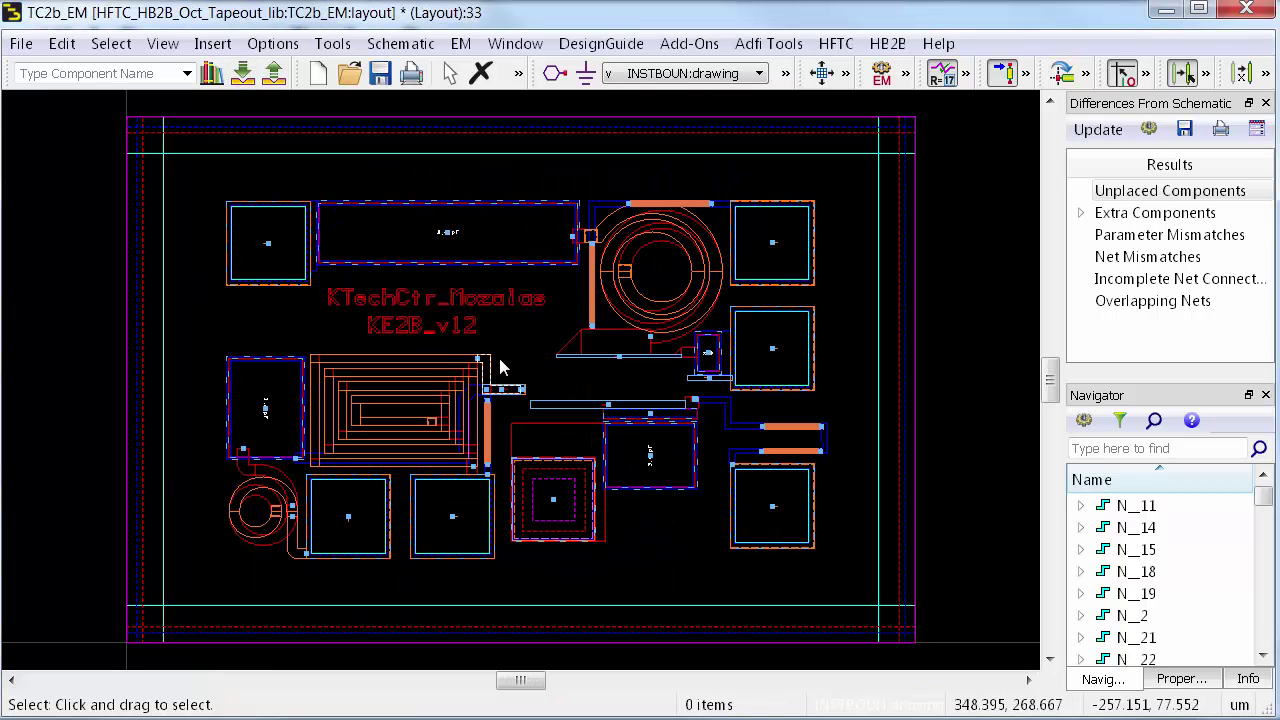
pyautogui.press('z')
pyautogui.click(548, 321)
pyautogui.click(864, 479)
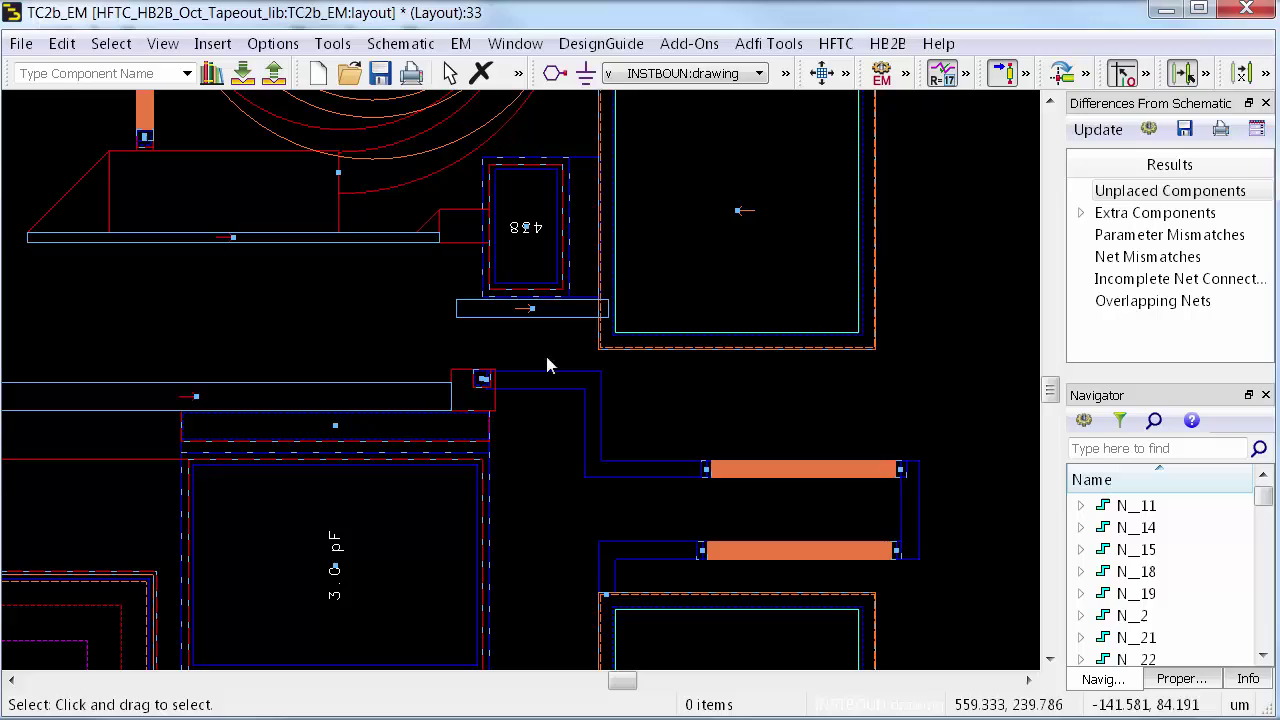
pyautogui.moveTo(593, 453)
pyautogui.mouseDown()
pyautogui.moveTo(565, 449)
pyautogui.moveTo(560, 497)
pyautogui.moveTo(627, 465)
pyautogui.moveTo(610, 465)
pyautogui.mouseUp()
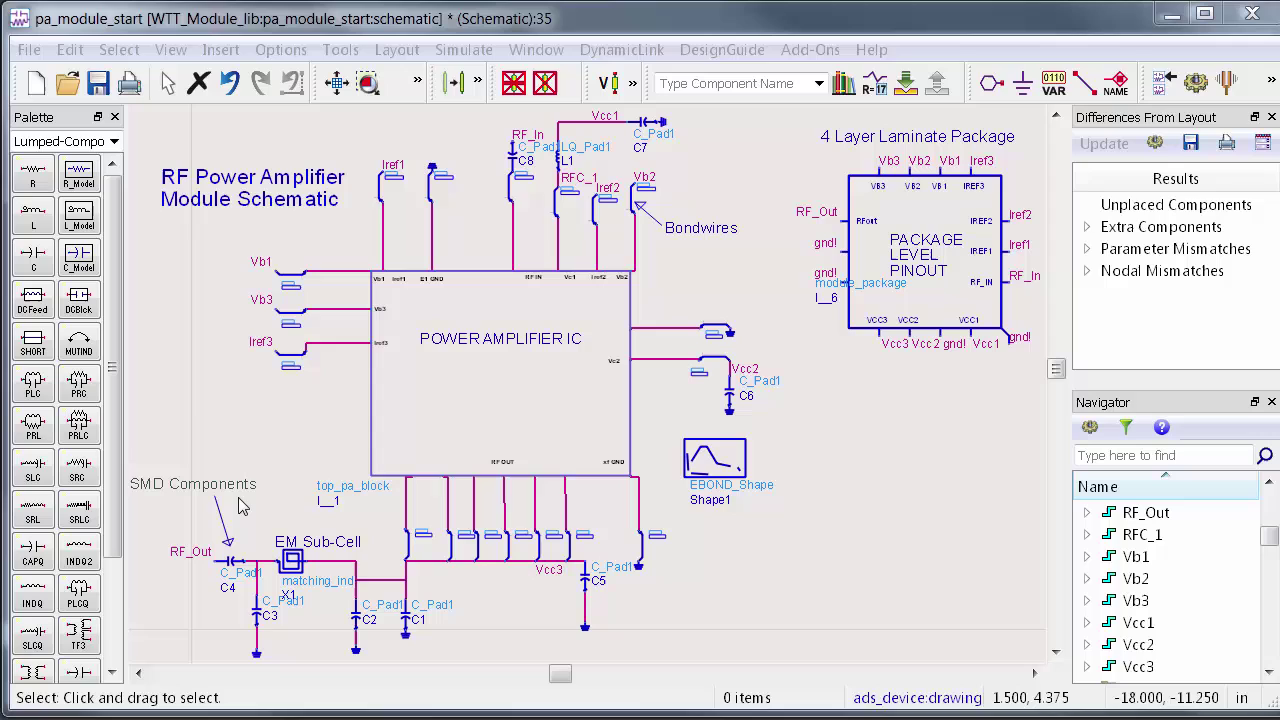
# Narrow and then minimize the schematic window so the pa_module_start layout fills the screen
pyautogui.click(40, 22)
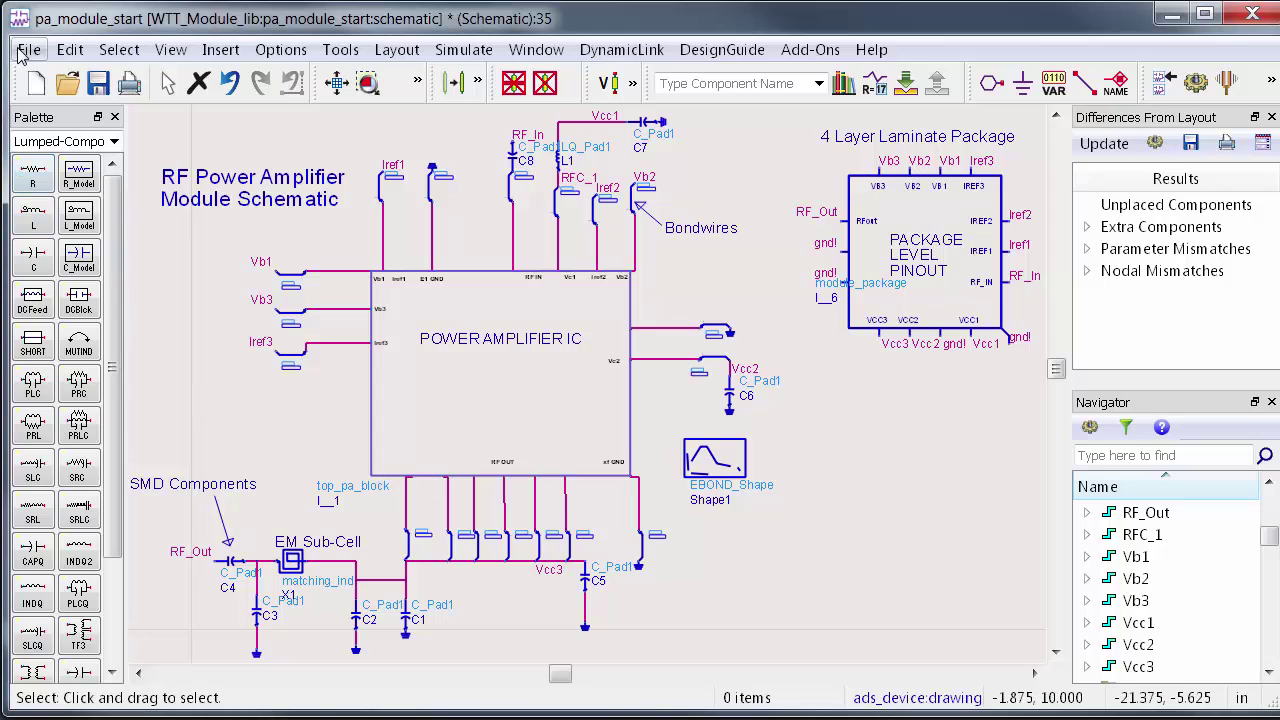
pyautogui.moveTo(5, 58); pyautogui.dragTo(1019, 202)
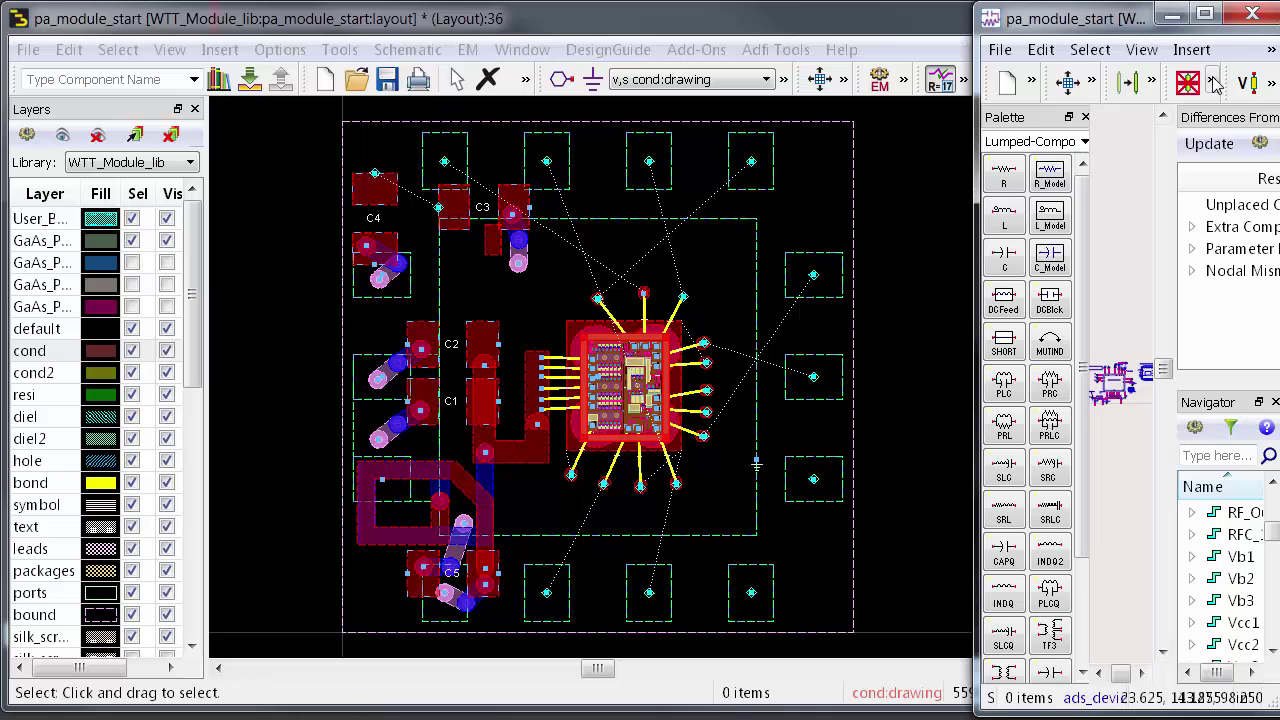
pyautogui.click(1172, 20)
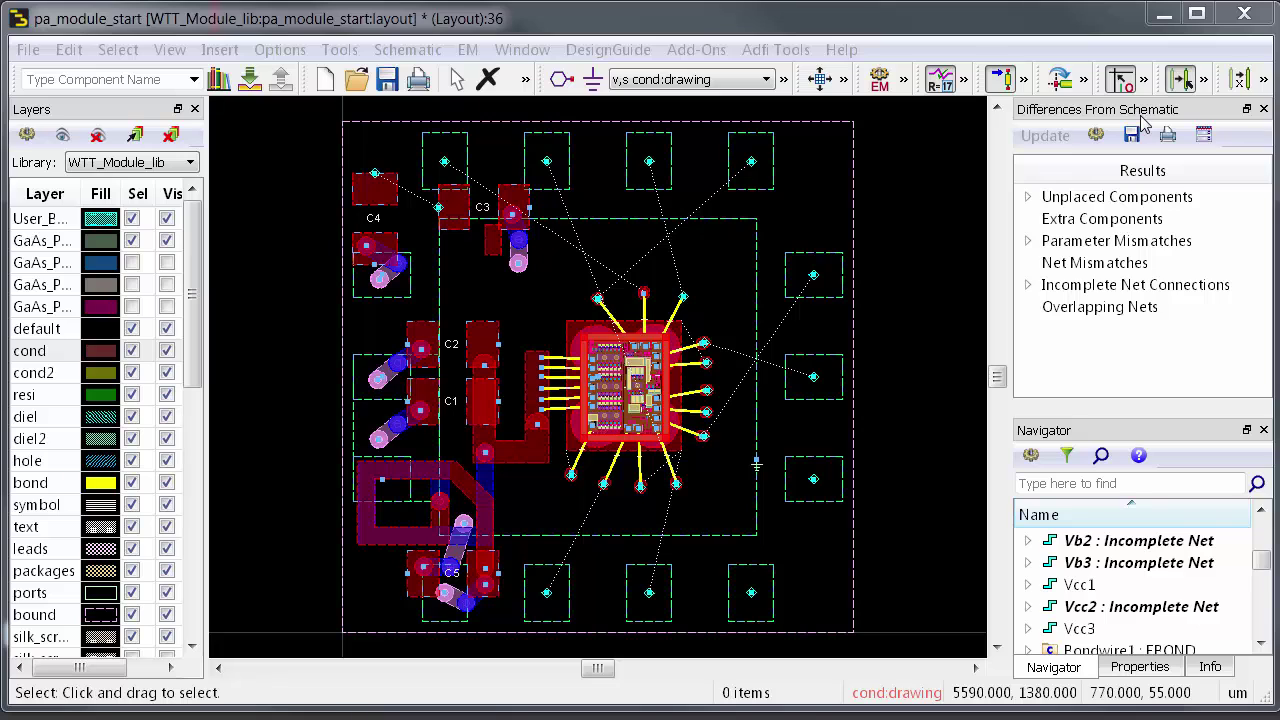
# Place unplaced capacitors C6 and C7 near the module's top-right and bottom-right pads
pyautogui.doubleClick(1042, 196)
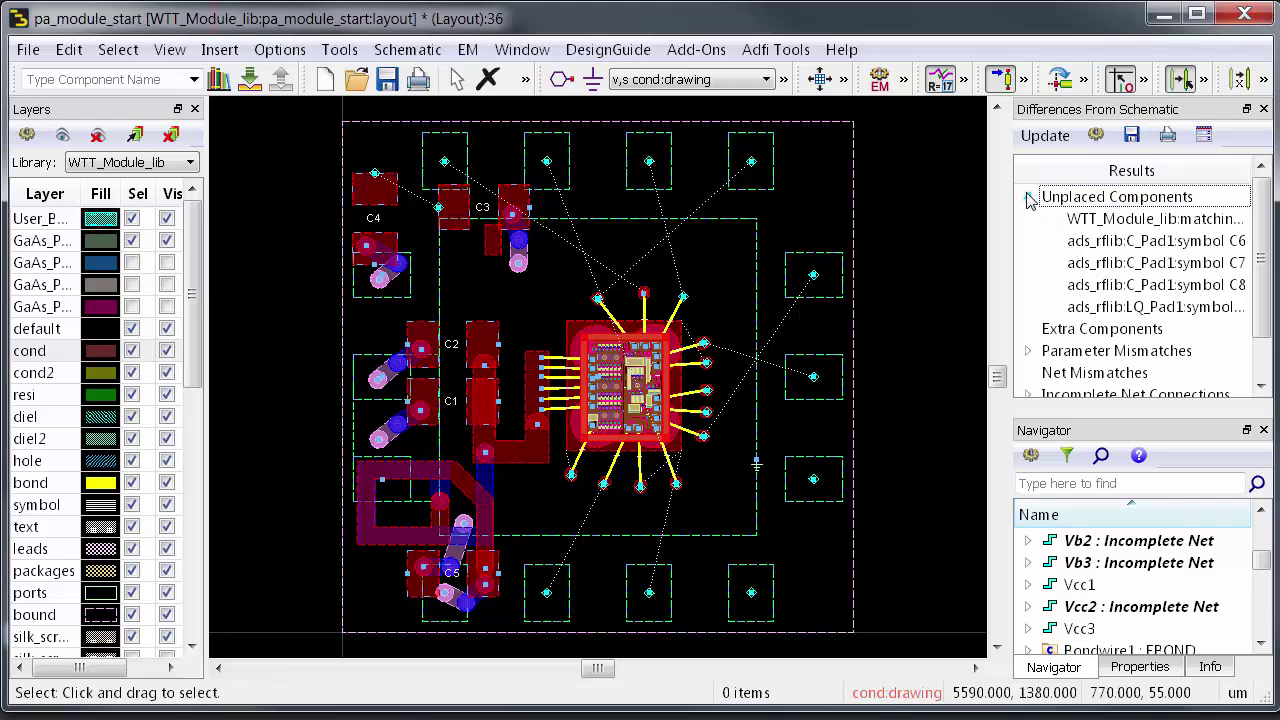
pyautogui.doubleClick(1120, 241)
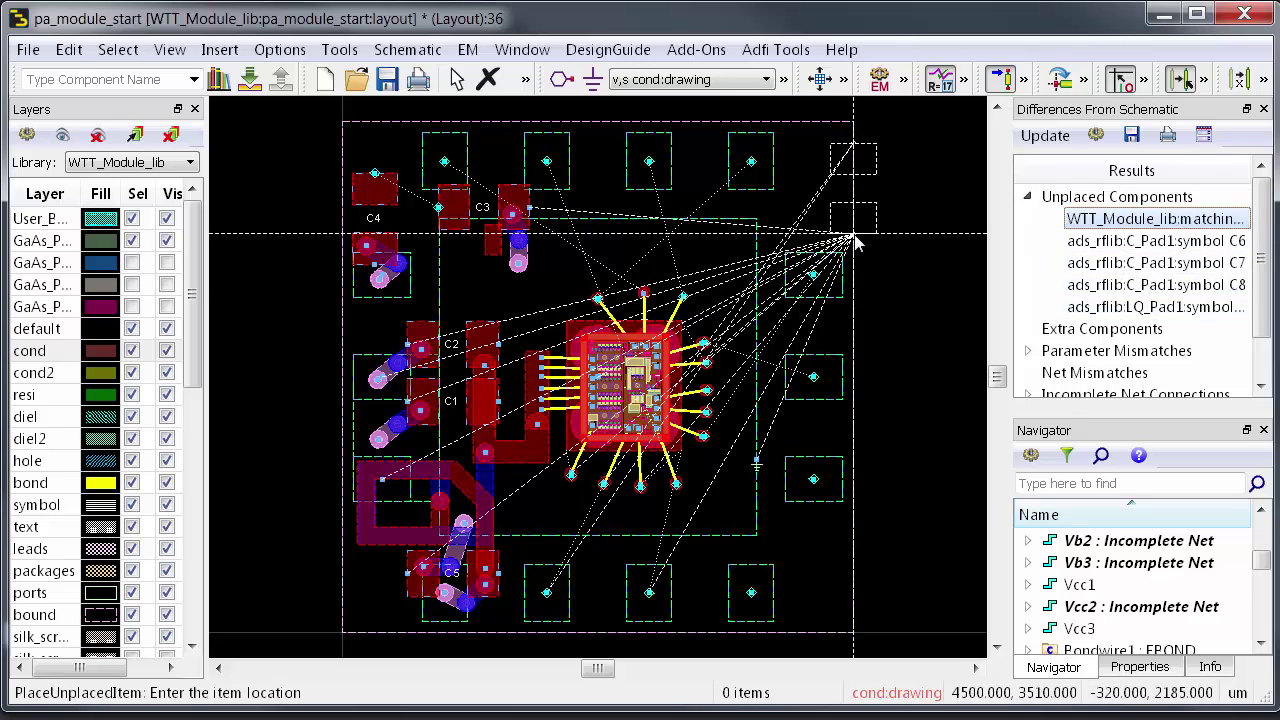
pyautogui.click(757, 291)
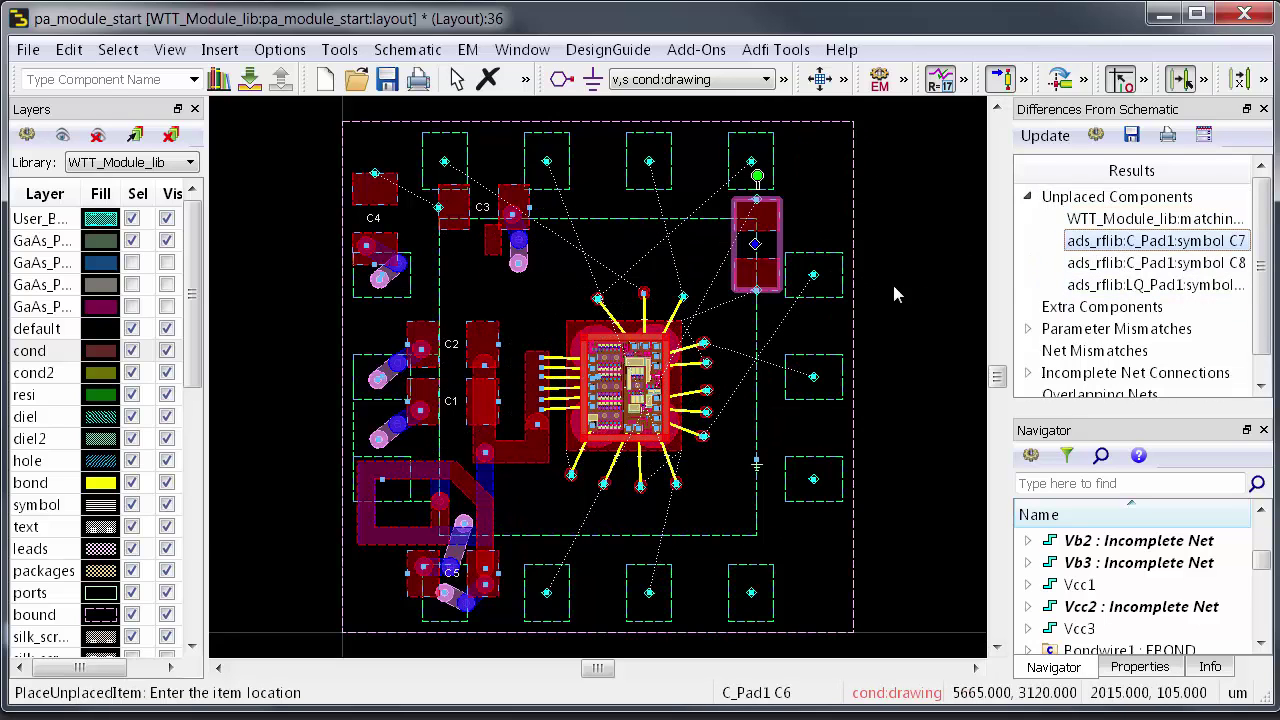
pyautogui.click(789, 542)
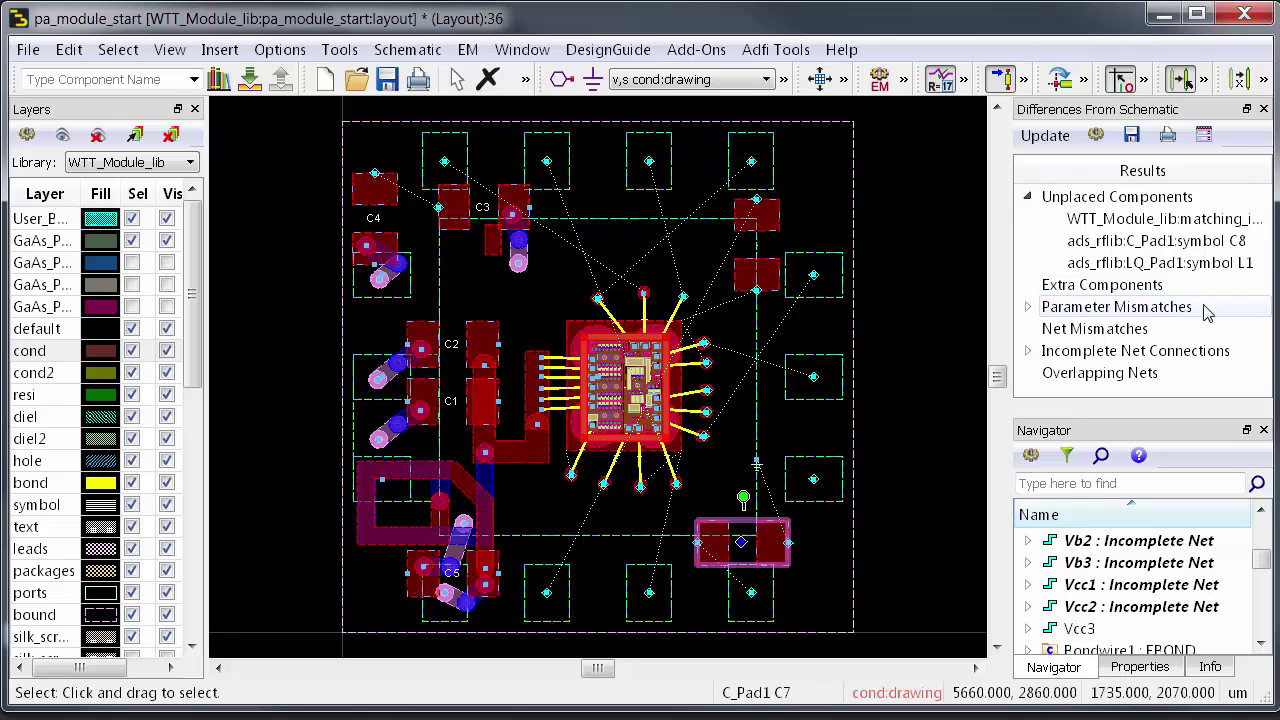
# Resolve the bondwire parameter mismatch by using the value from the schematic
pyautogui.click(1028, 307)
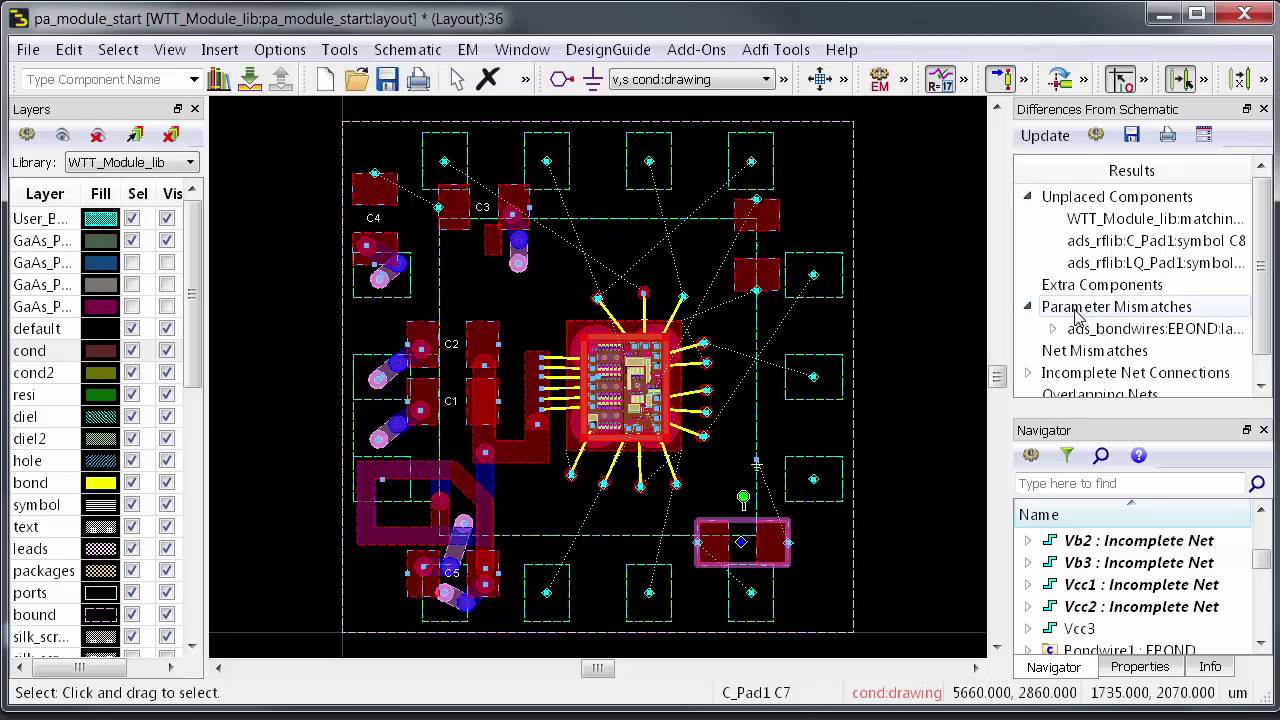
pyautogui.click(1118, 331)
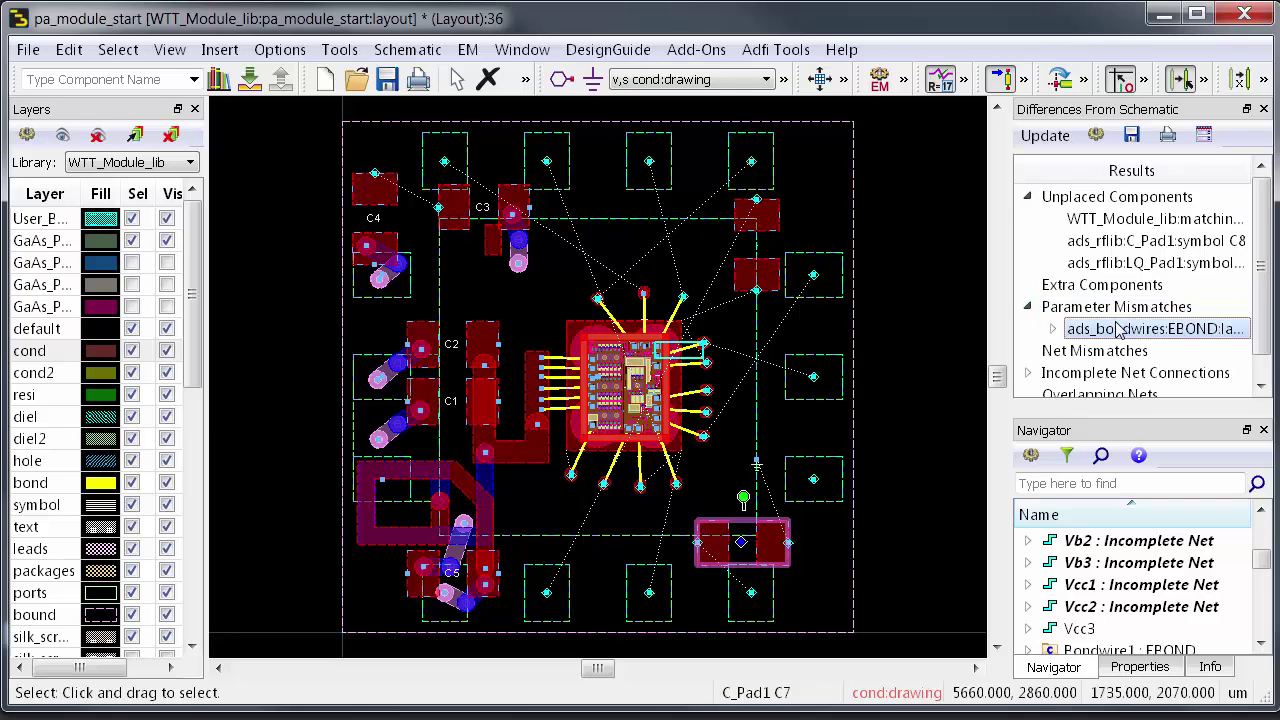
pyautogui.rightClick(1172, 341)
pyautogui.click(1163, 322)
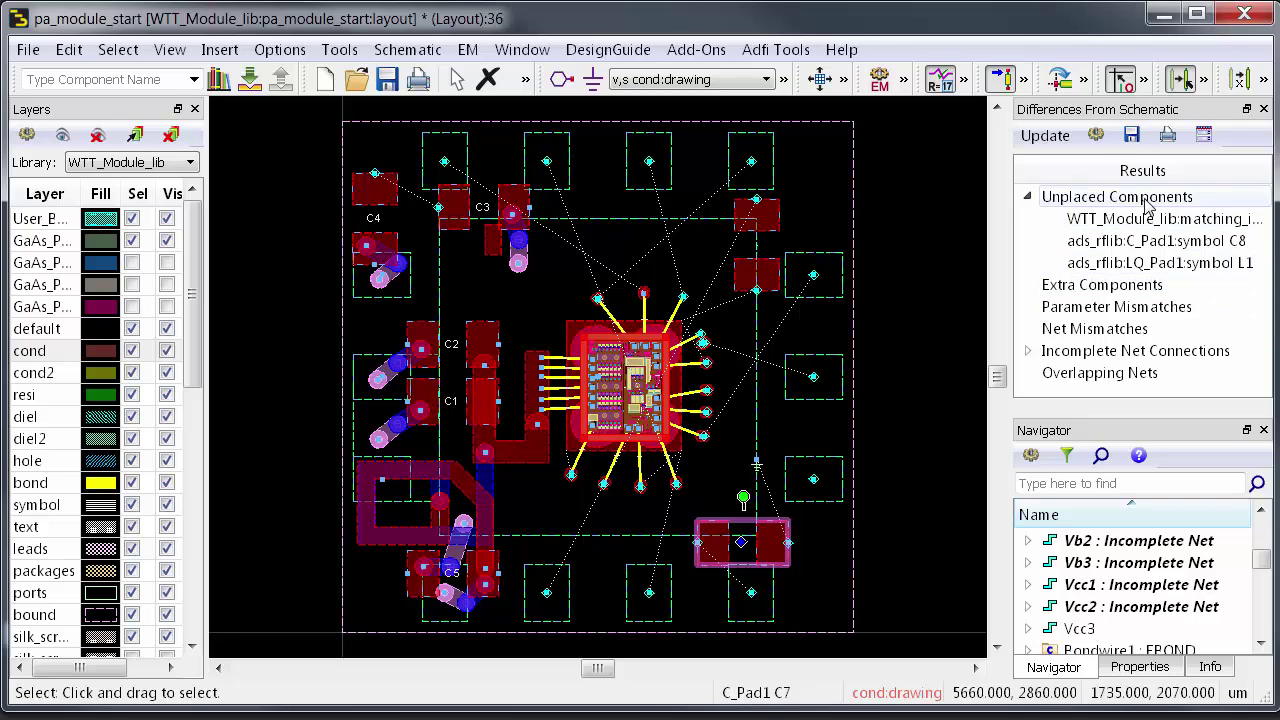
pyautogui.click(1096, 138)
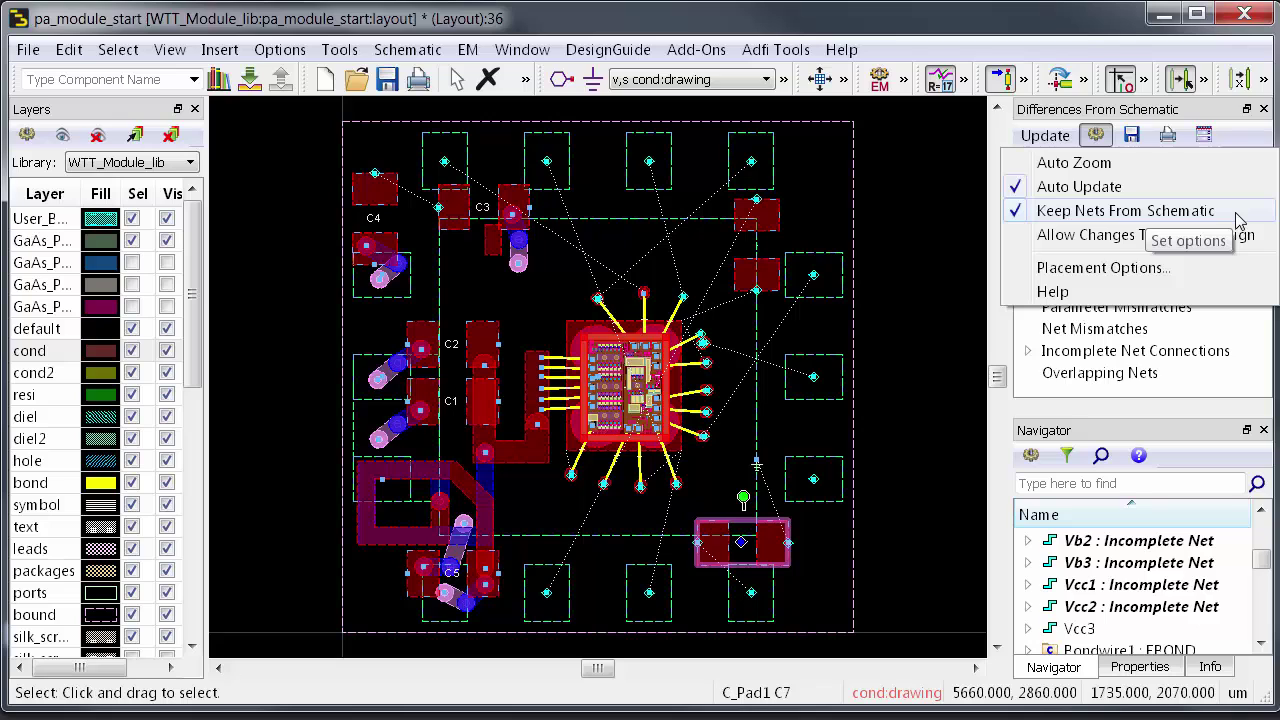
# Highlight net Vcc3 in the layout, cross-check it in the schematic, and pick a ground symbol for C5
pyautogui.click(1204, 430)
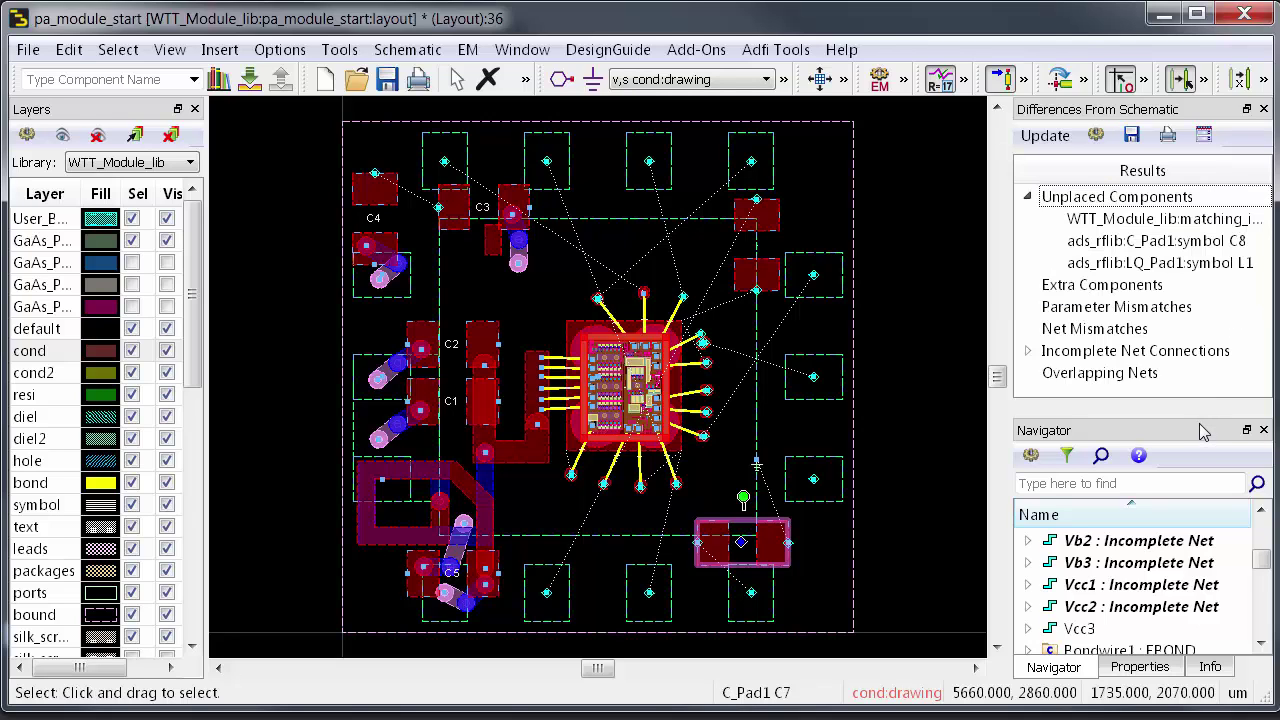
pyautogui.click(1080, 628)
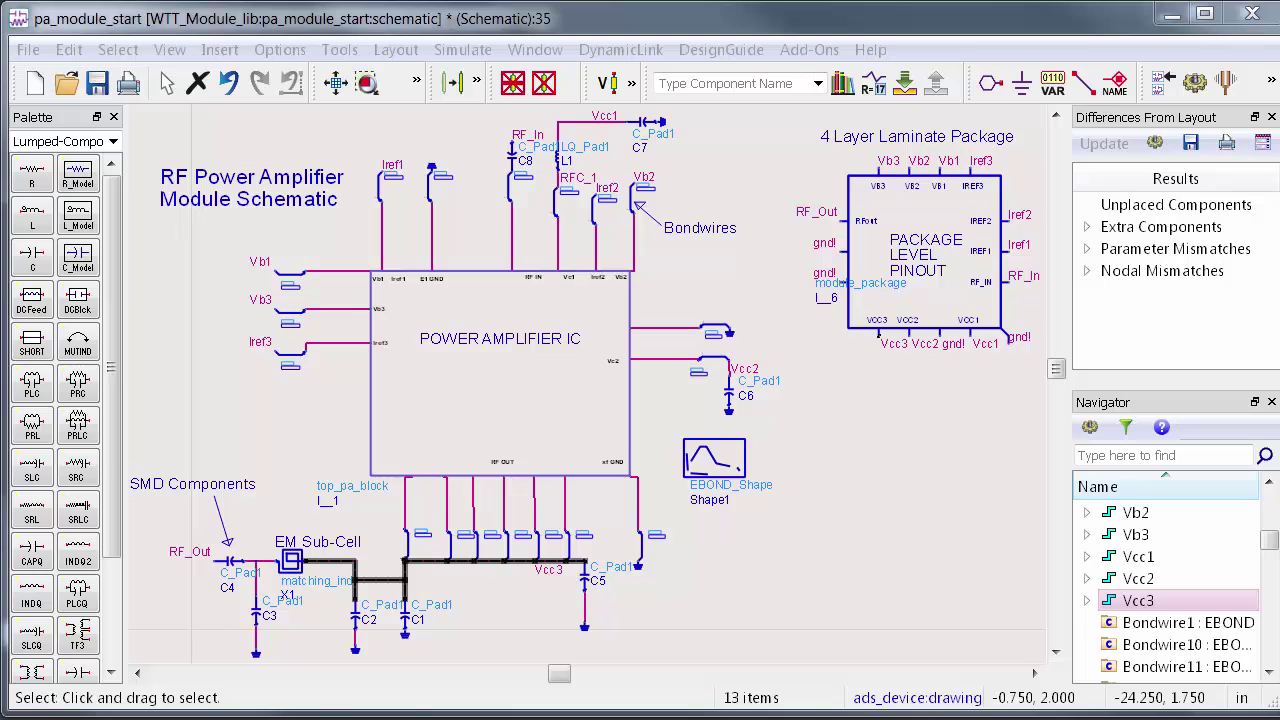
pyautogui.click(586, 632)
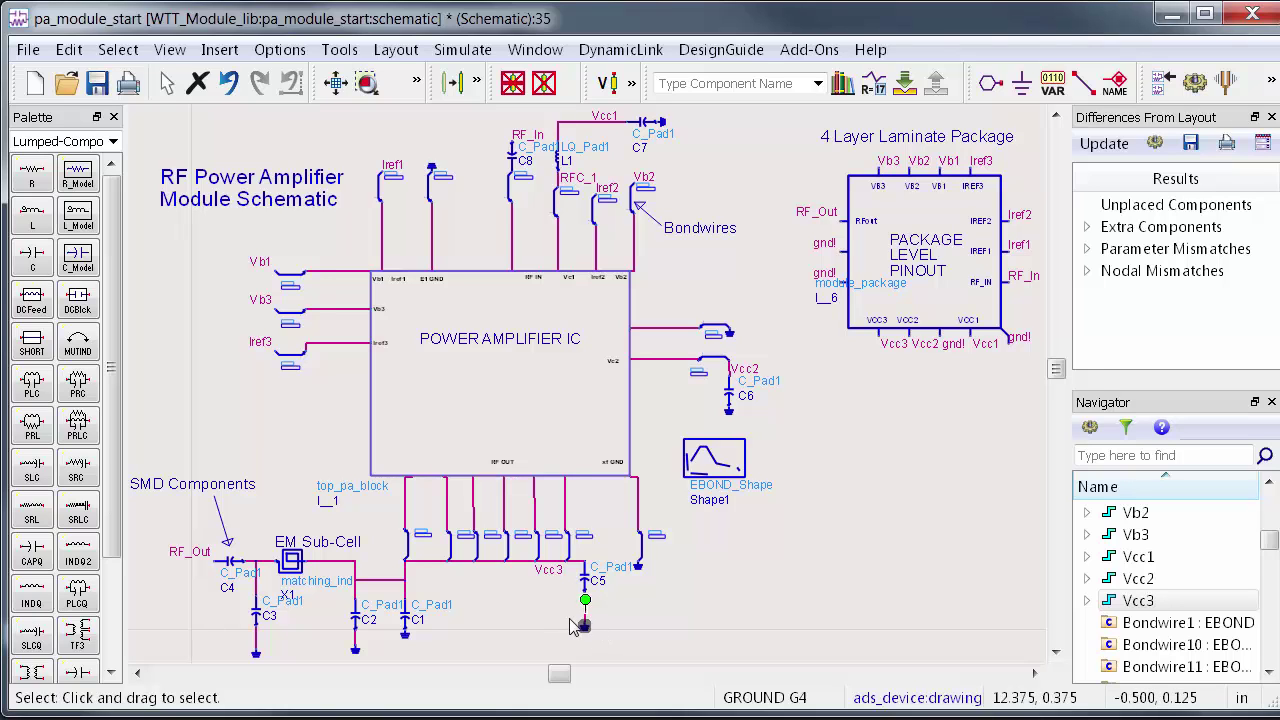
pyautogui.click(1021, 84)
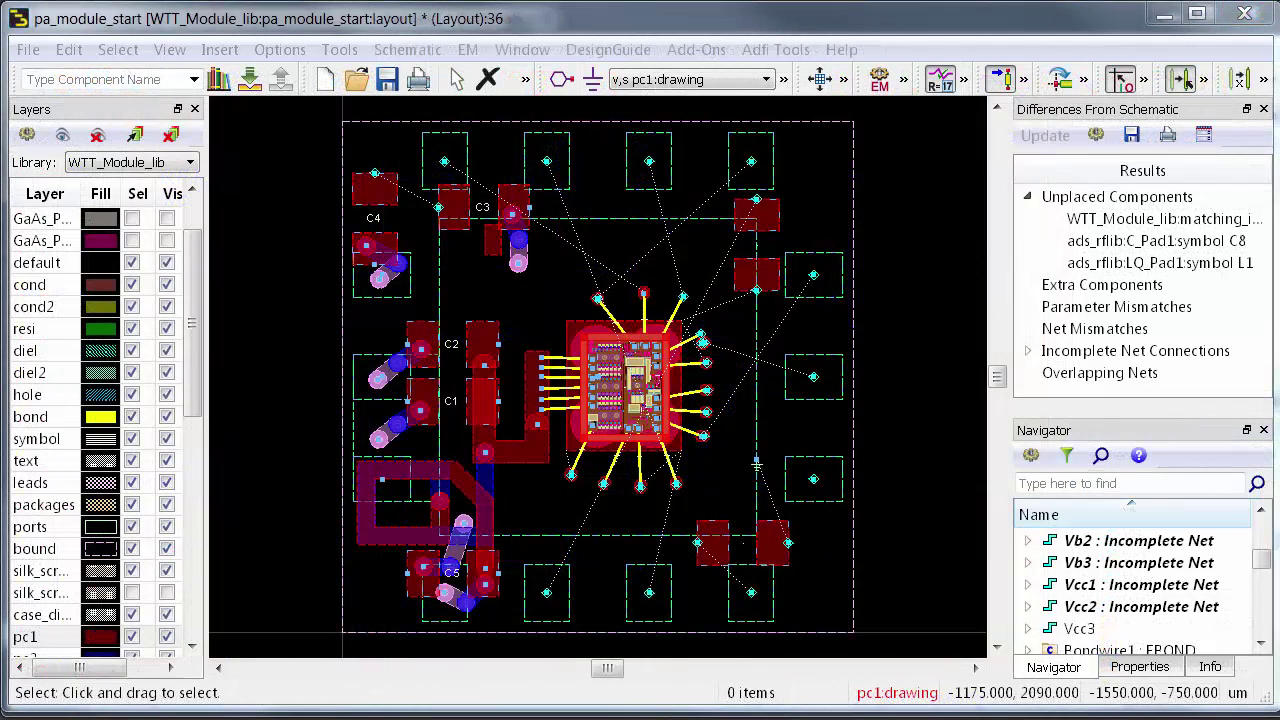
# Draw a gnd! plane with clearance 80 and smoothing enabled from the module's top-left to near C5
pyautogui.click(219, 49)
pyautogui.click(250, 188)
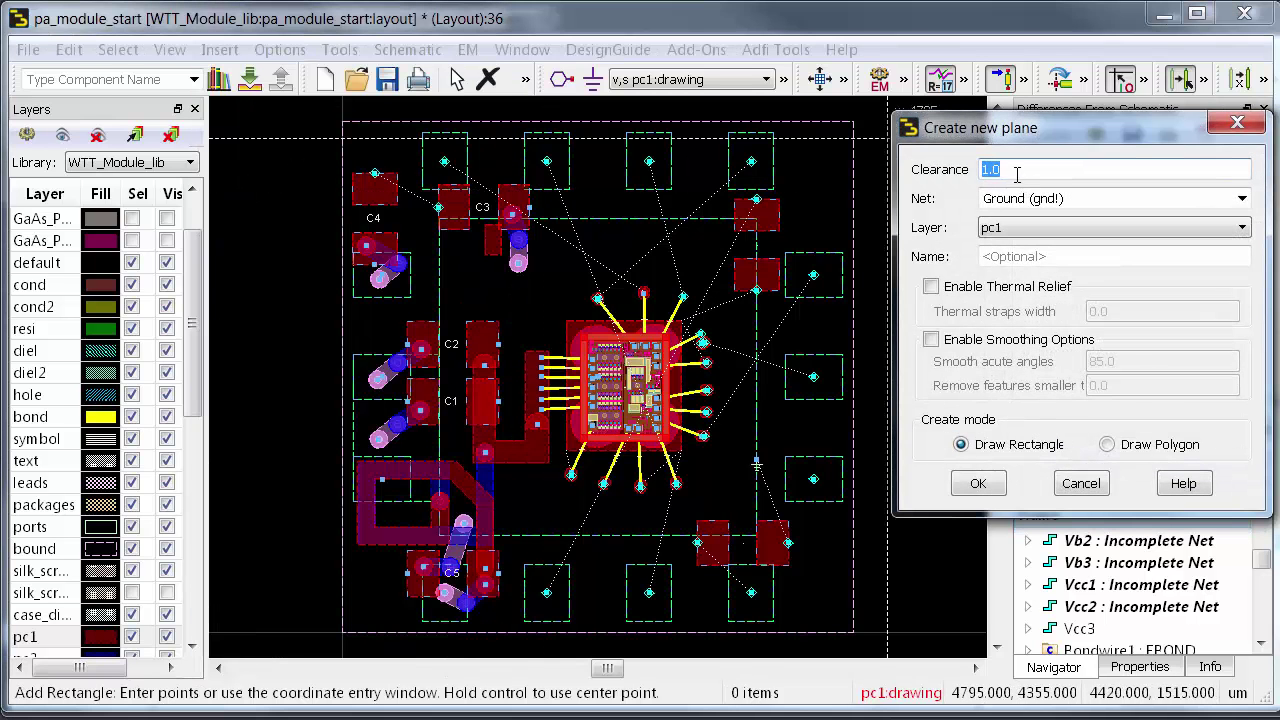
pyautogui.write('80')
pyautogui.click(931, 339)
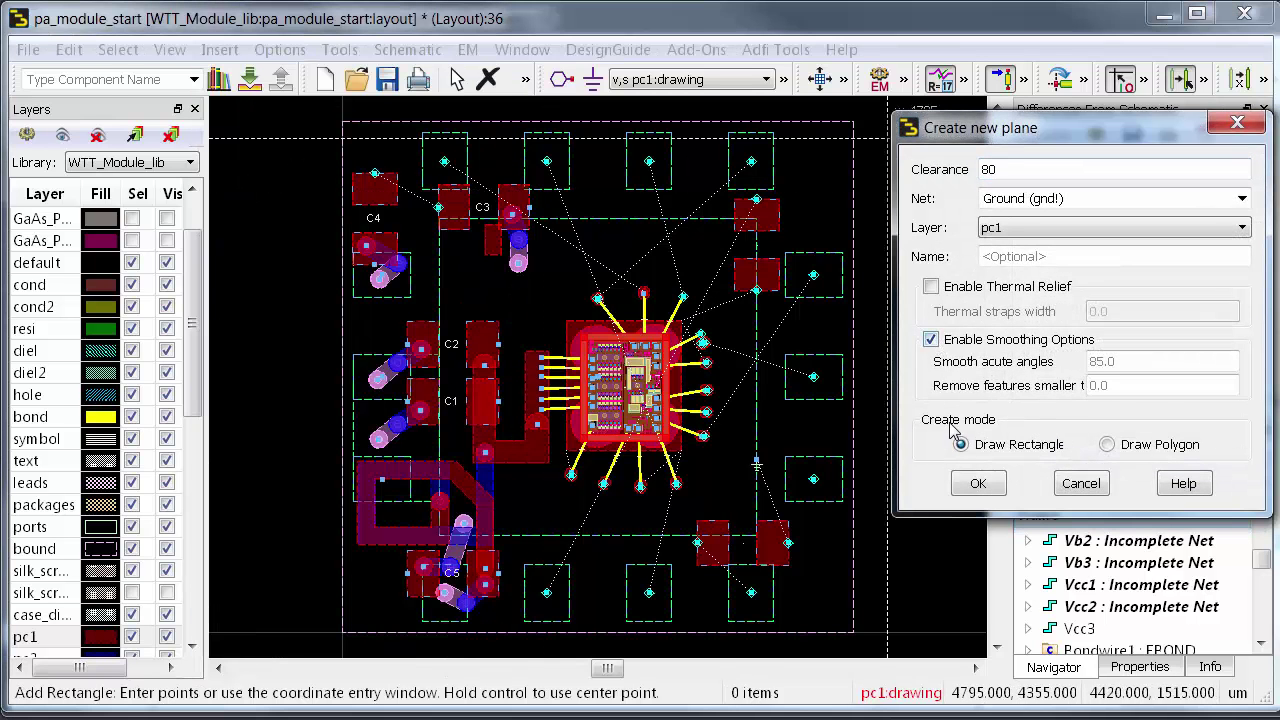
pyautogui.click(342, 145)
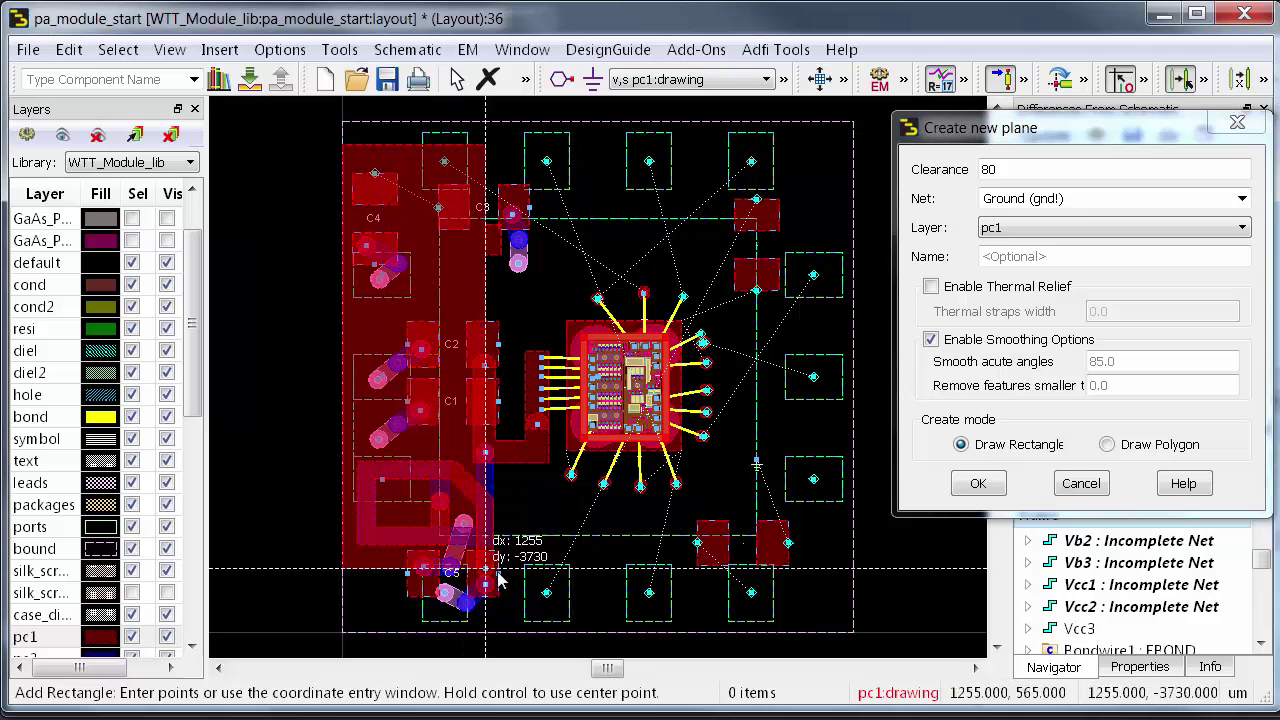
pyautogui.click(551, 608)
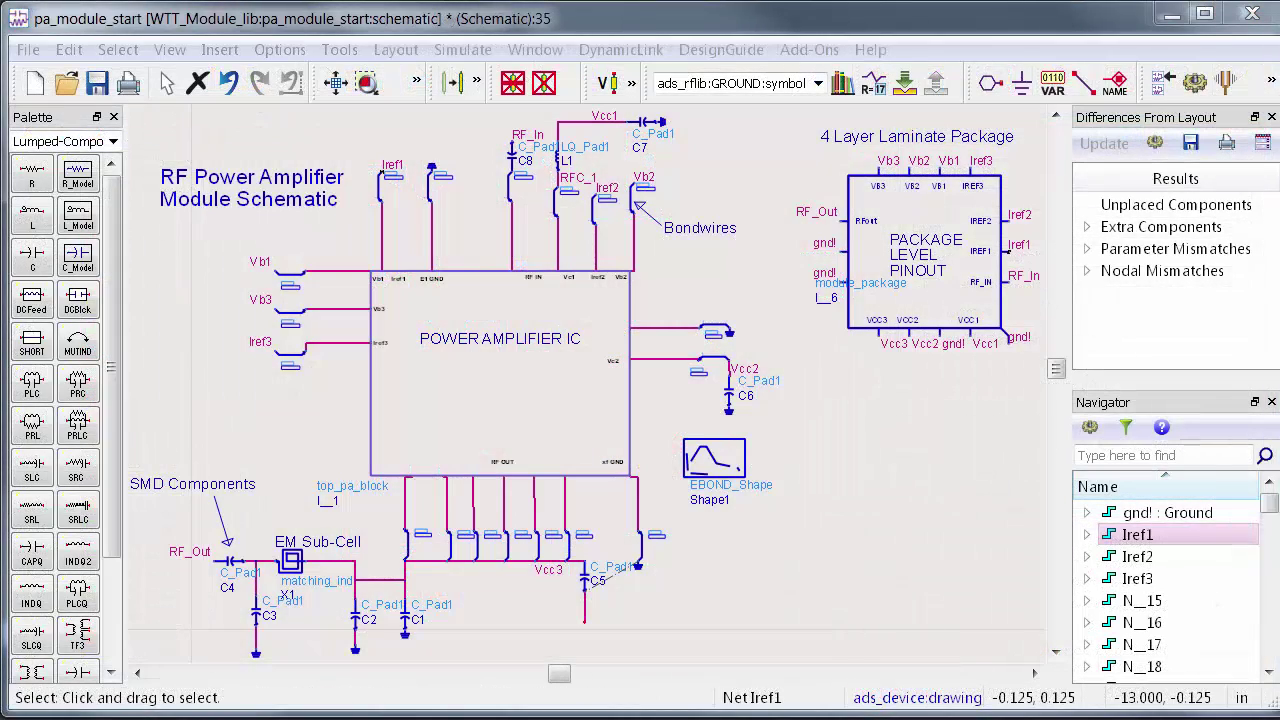
# Ground the bottom of C5's wire in the schematic
pyautogui.click(1021, 84)
pyautogui.click(585, 622)
pyautogui.press('Escape')
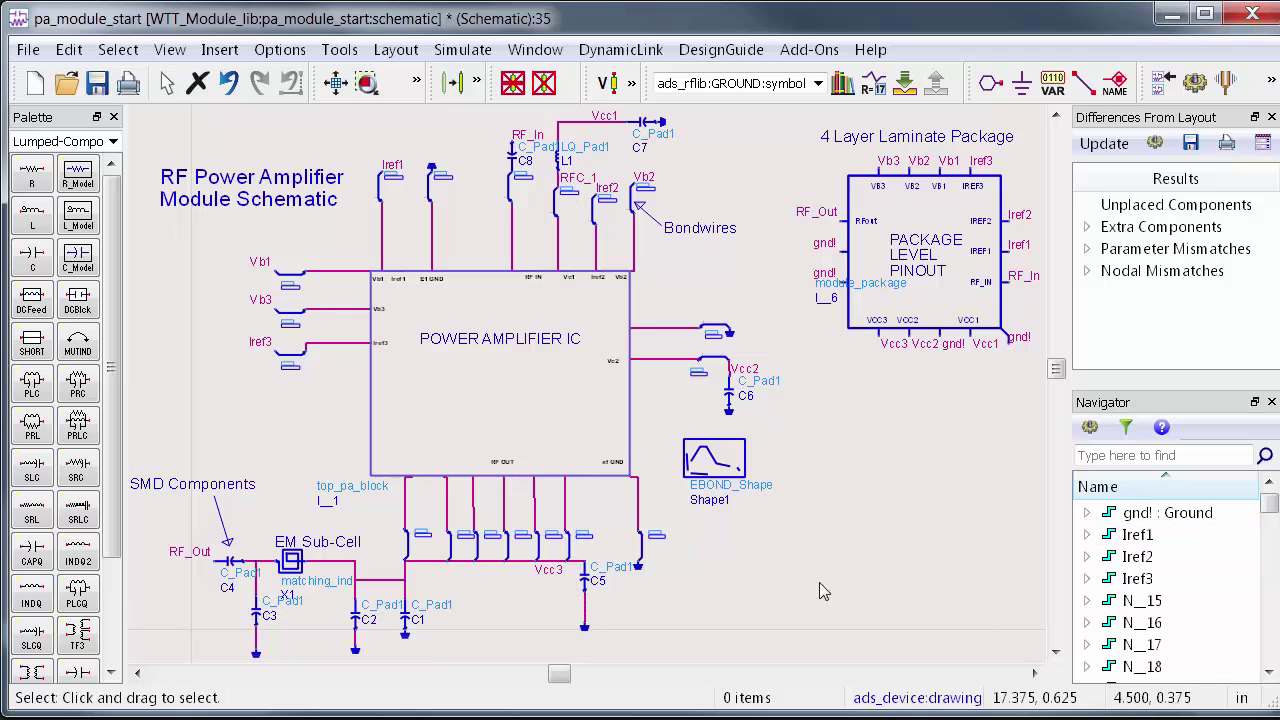
# Cross-probe the gnd! net from schematic to layout and zoom into the lower-right pads
pyautogui.click(1159, 514)
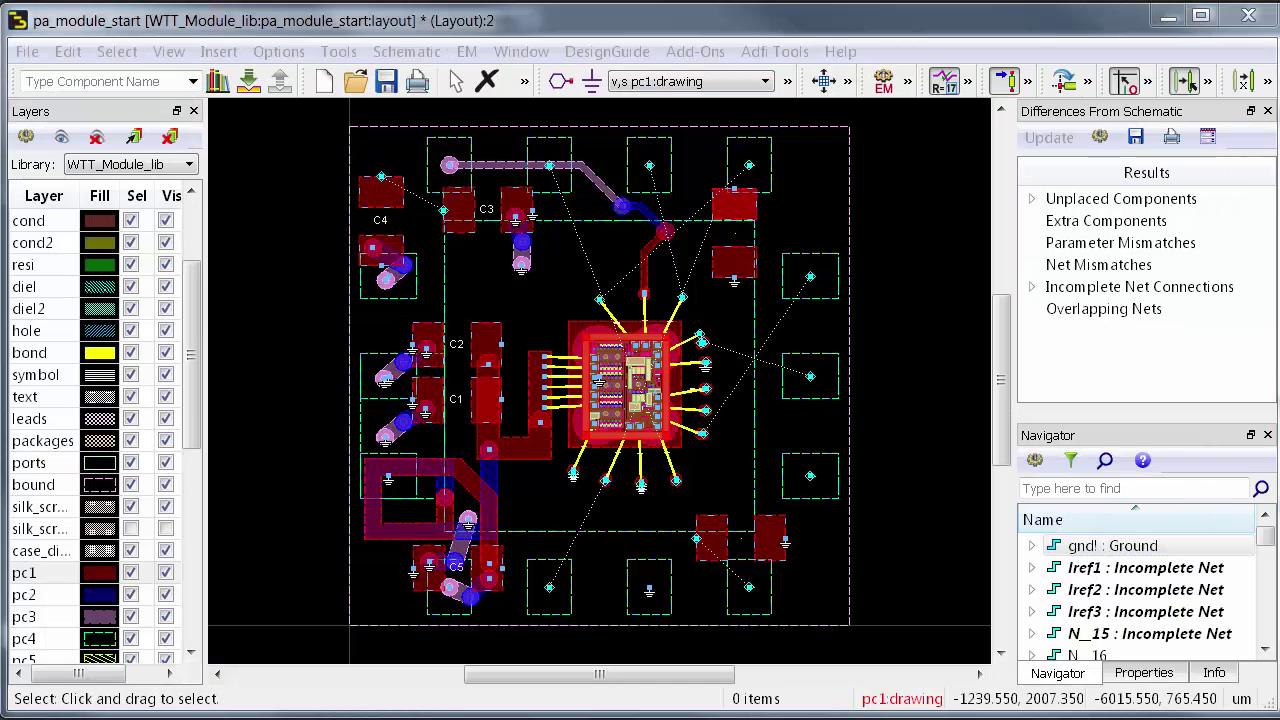
pyautogui.click(1176, 552)
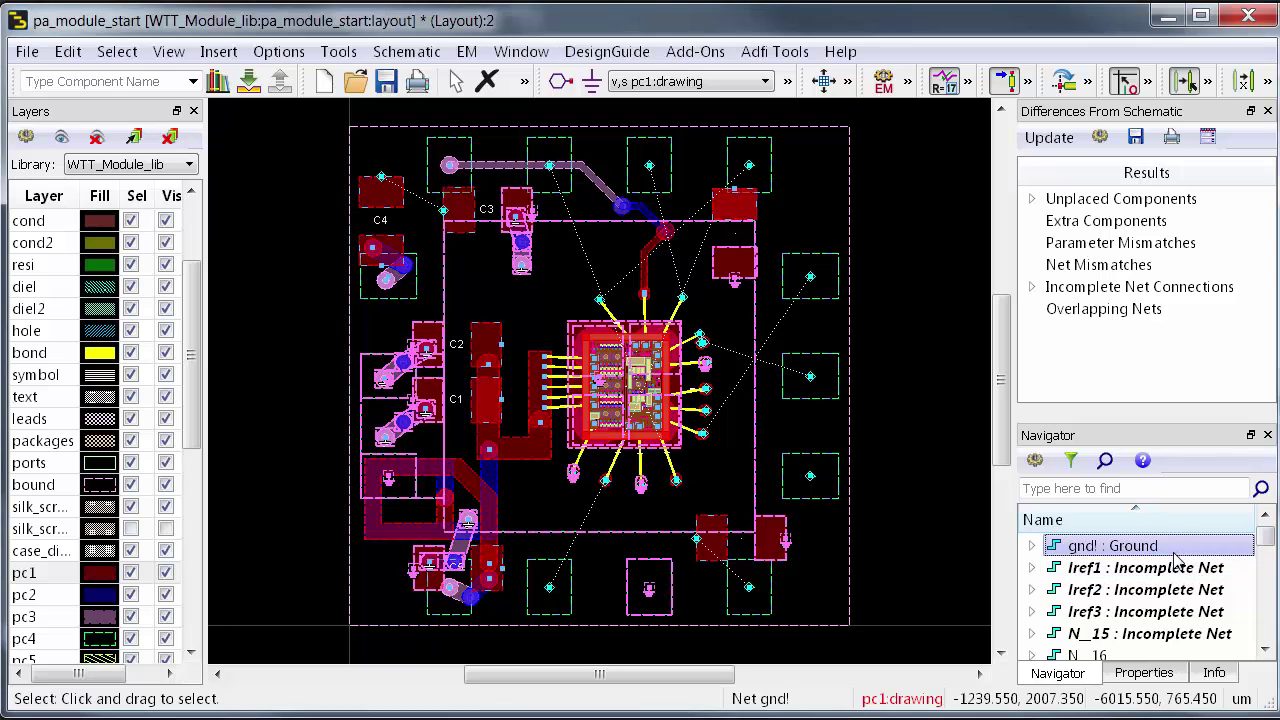
pyautogui.click(942, 556)
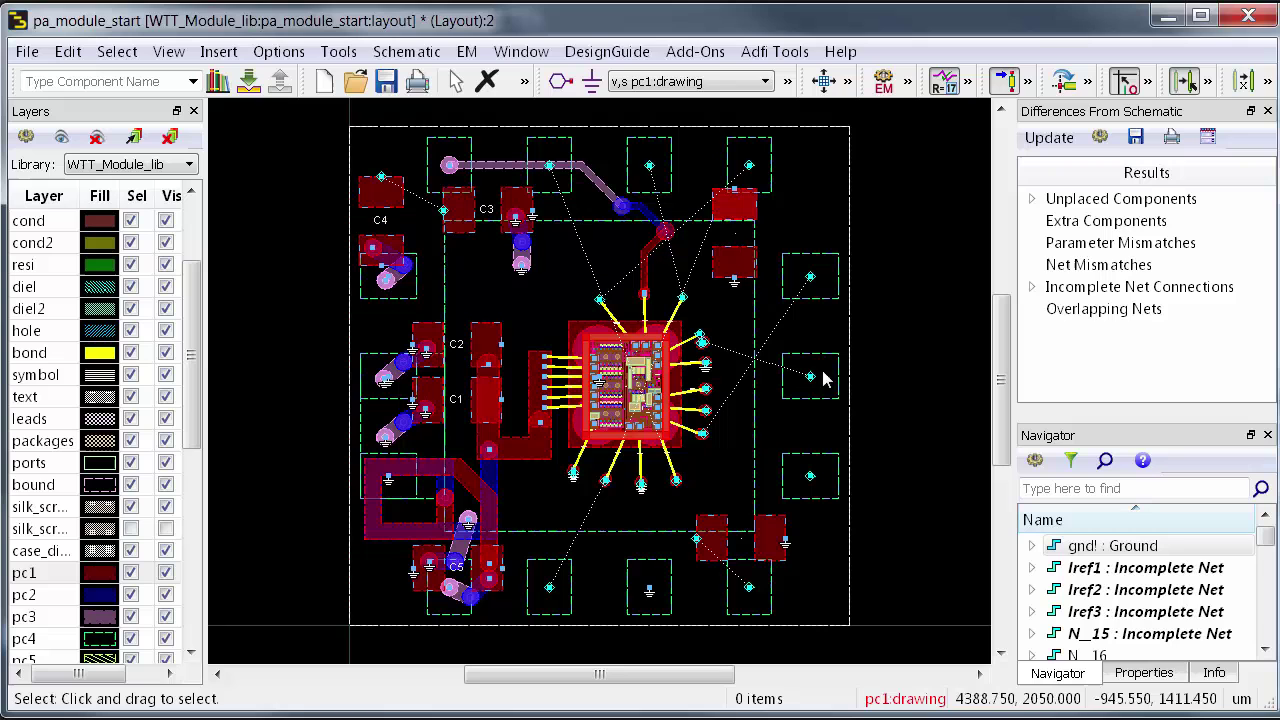
pyautogui.click(737, 288)
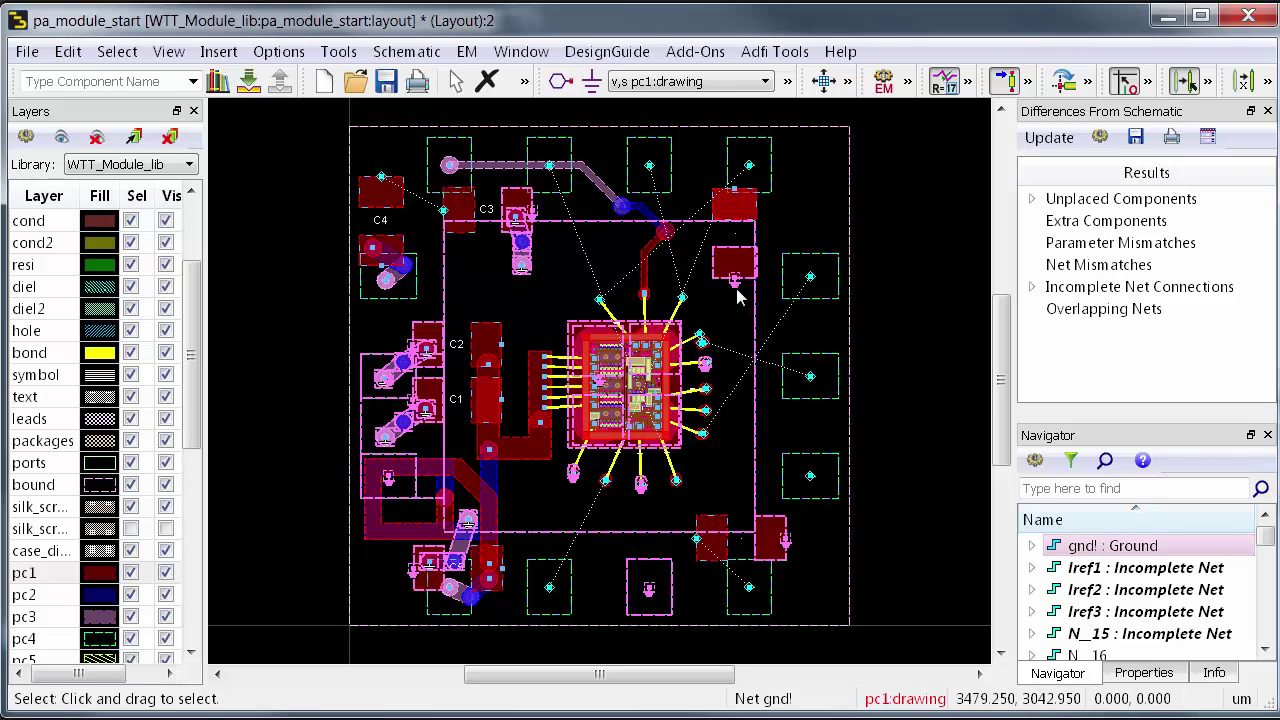
pyautogui.click(920, 334)
pyautogui.scroll(5, 801, 541)
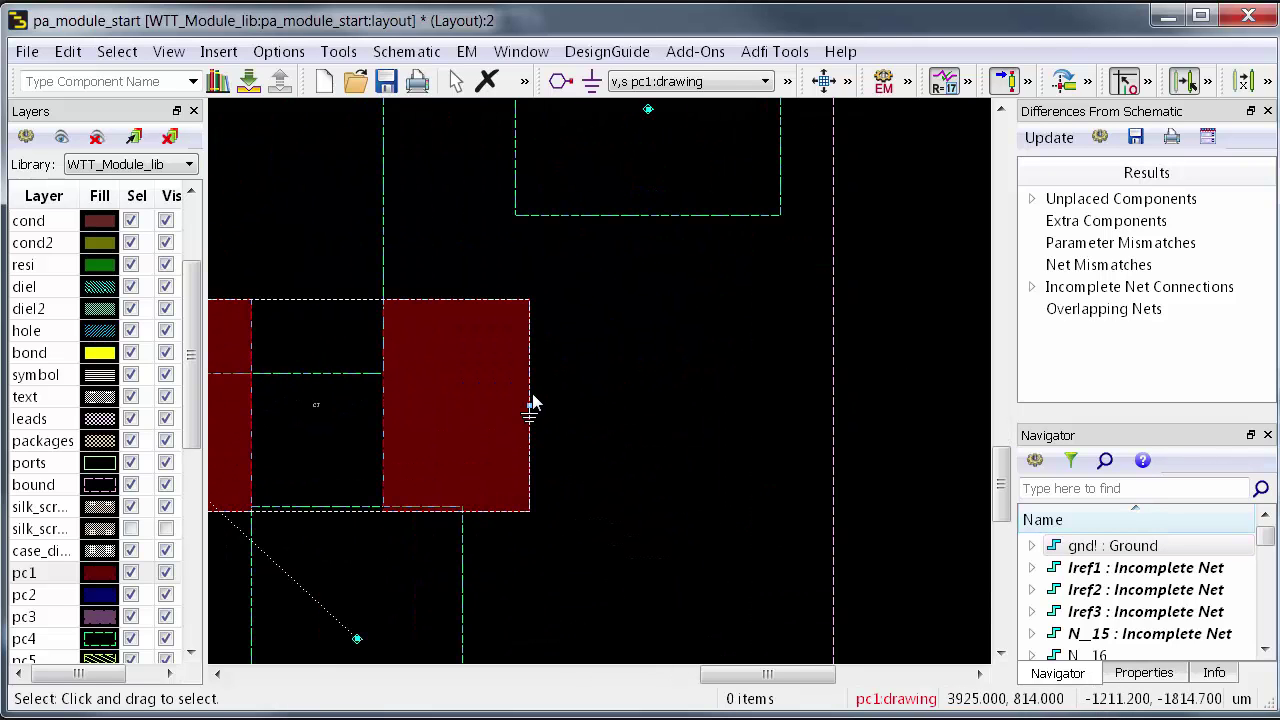
# Fit the layout in view and rename the gnd! net to gnd
pyautogui.press('f')
pyautogui.rightClick(1084, 548)
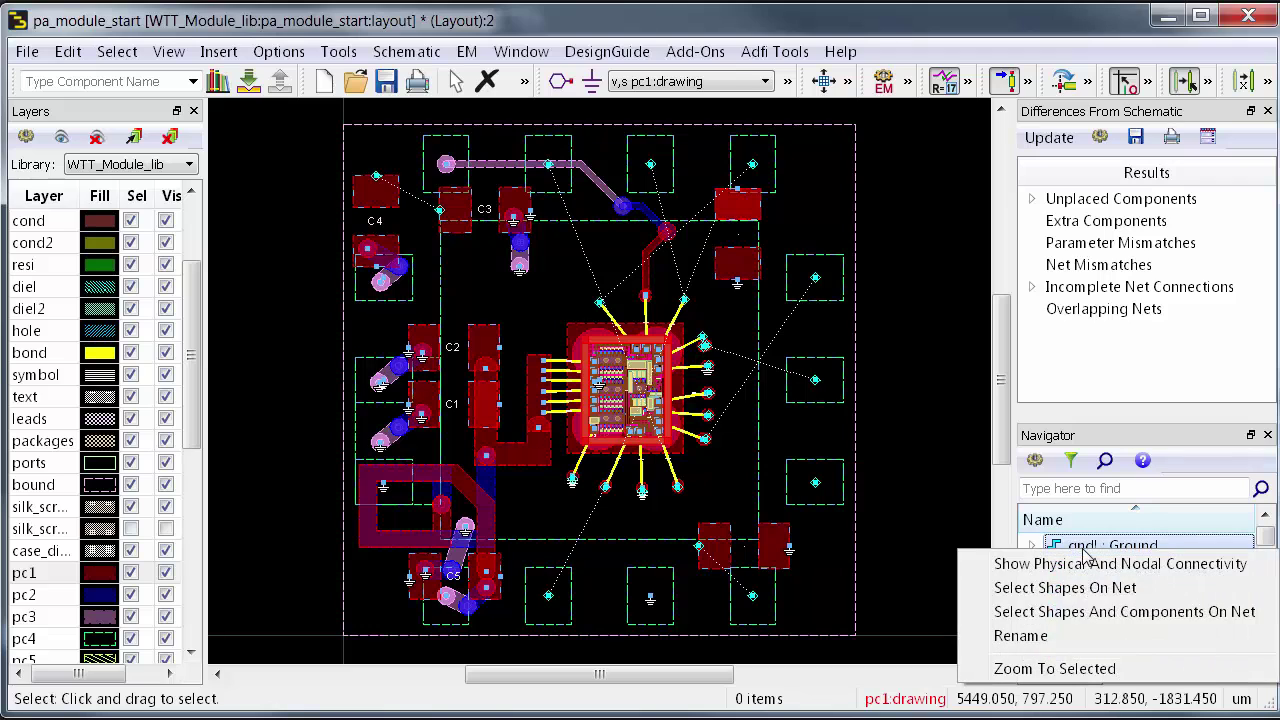
pyautogui.click(1070, 635)
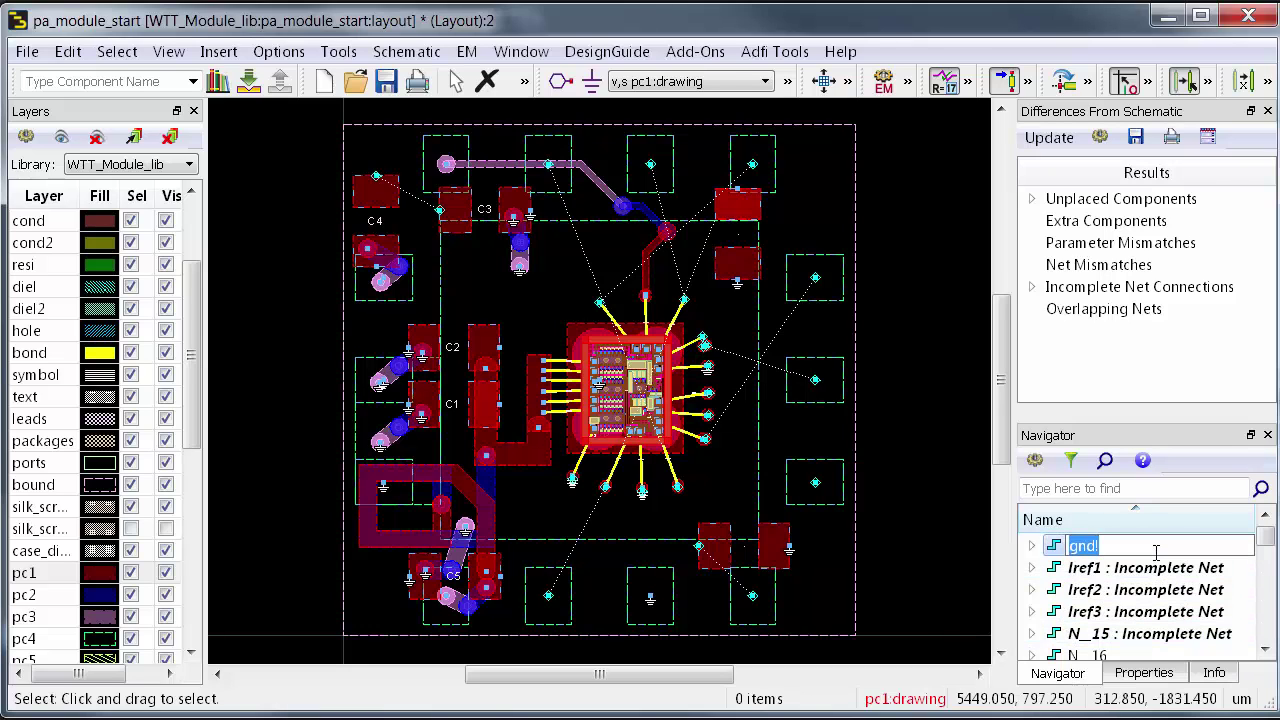
pyautogui.write('gnd')
pyautogui.press('Return')
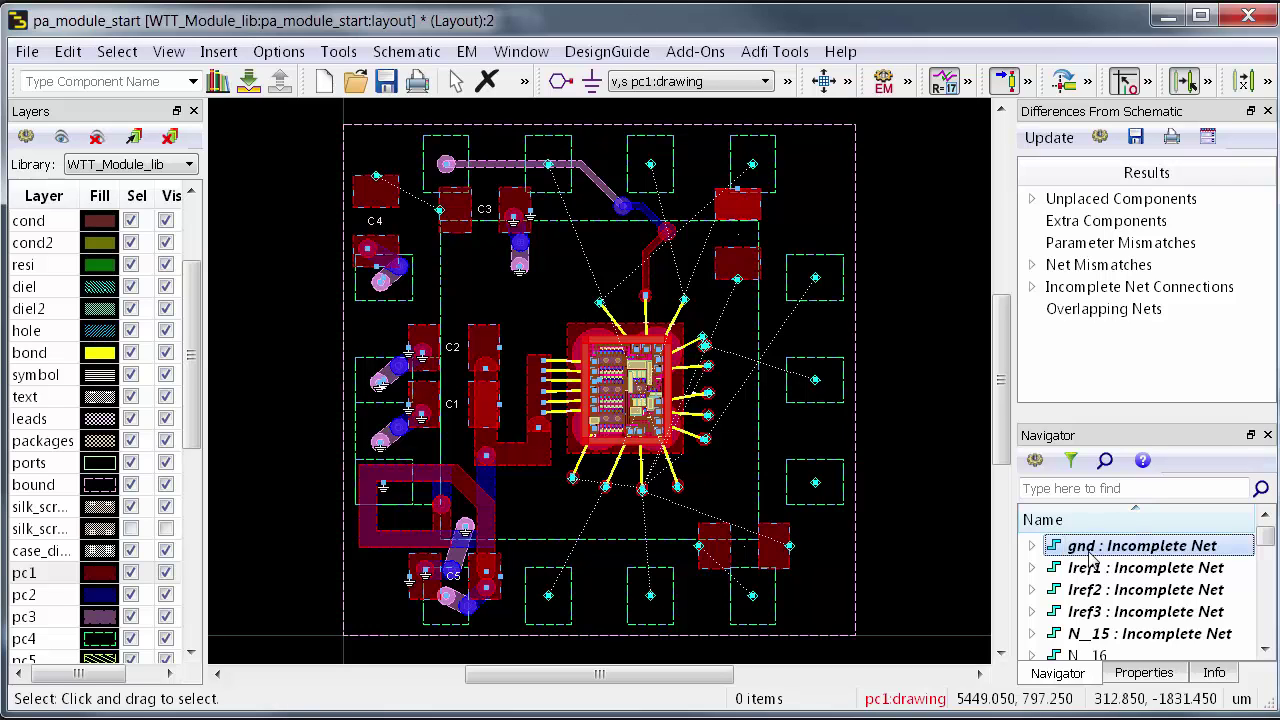
# Rename the gnd net back to gnd! so it is recognised as Ground again
pyautogui.rightClick(1110, 560)
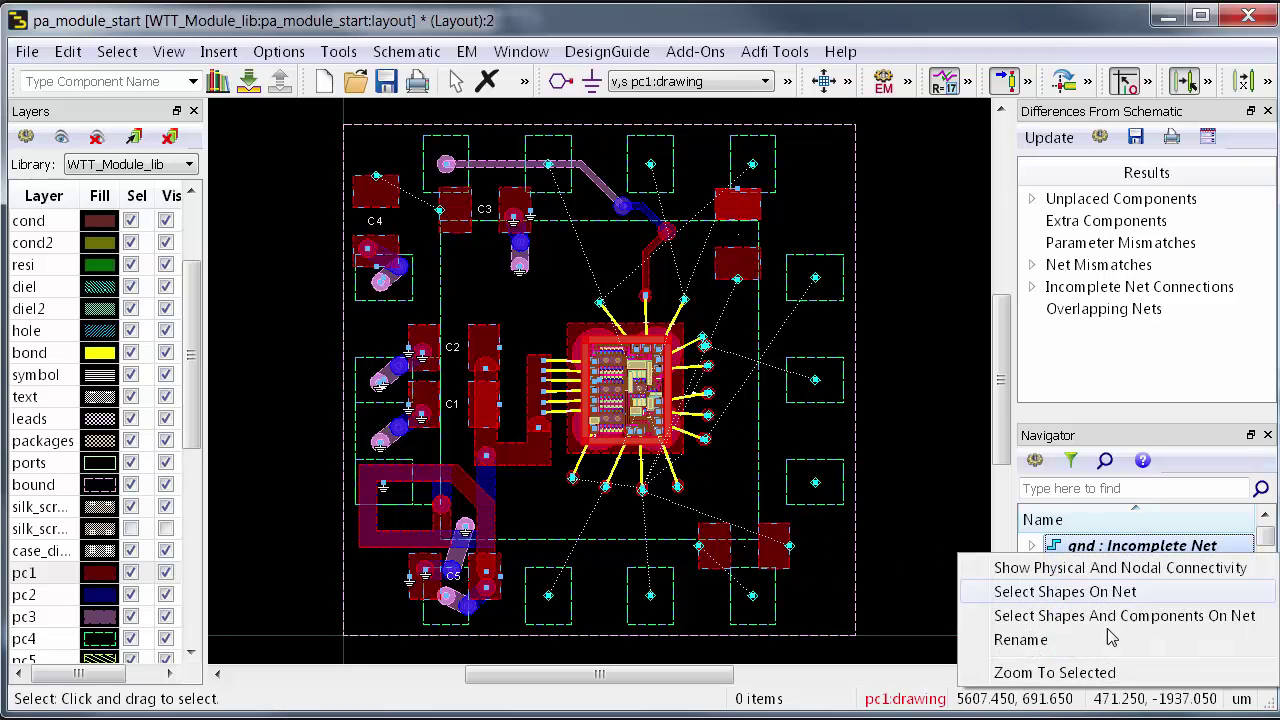
pyautogui.click(1108, 636)
pyautogui.press('End')
pyautogui.write('!')
pyautogui.press('Return')
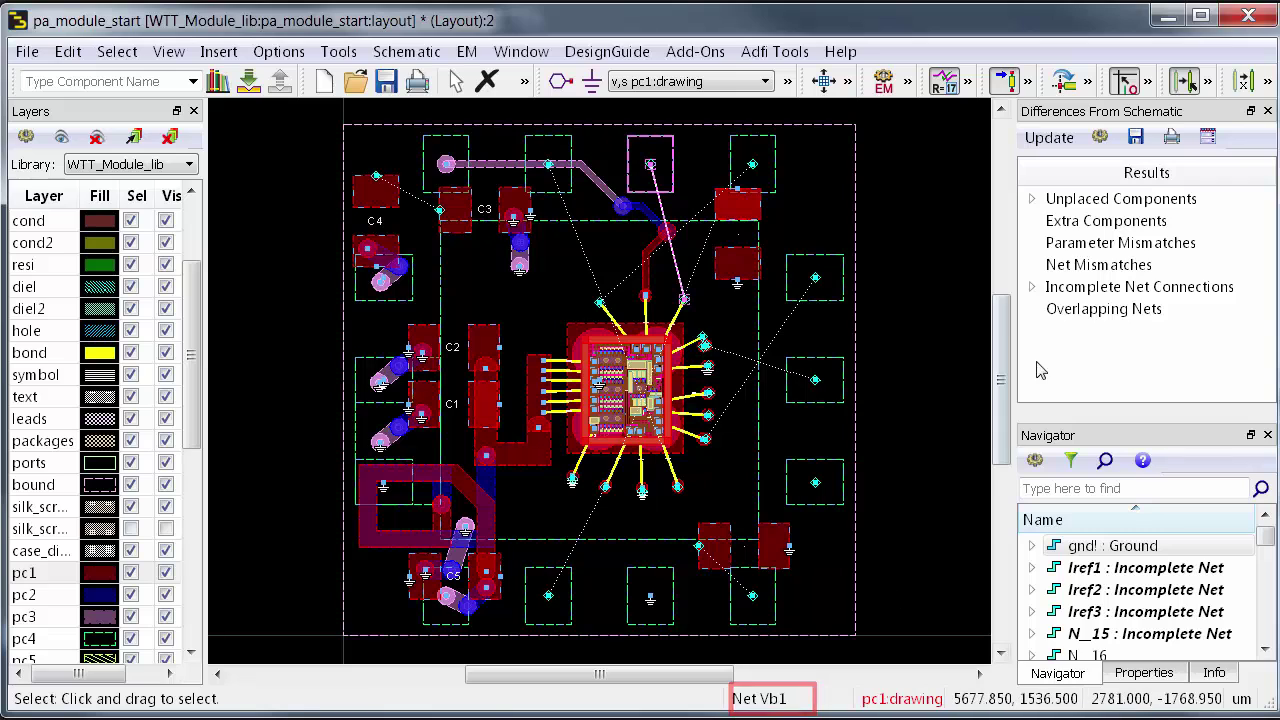
# Review the Incomplete Net Connections list, then zoom into the upper-middle of the layout above the chip
pyautogui.click(1031, 287)
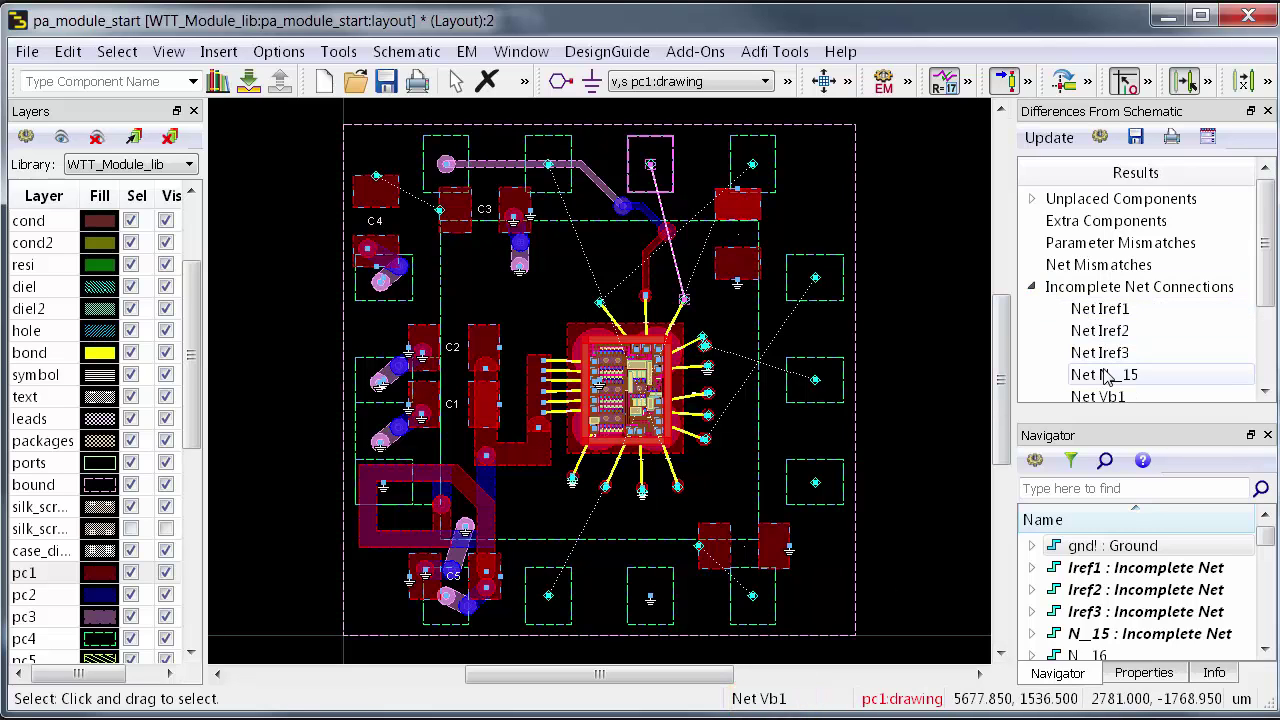
pyautogui.click(1033, 287)
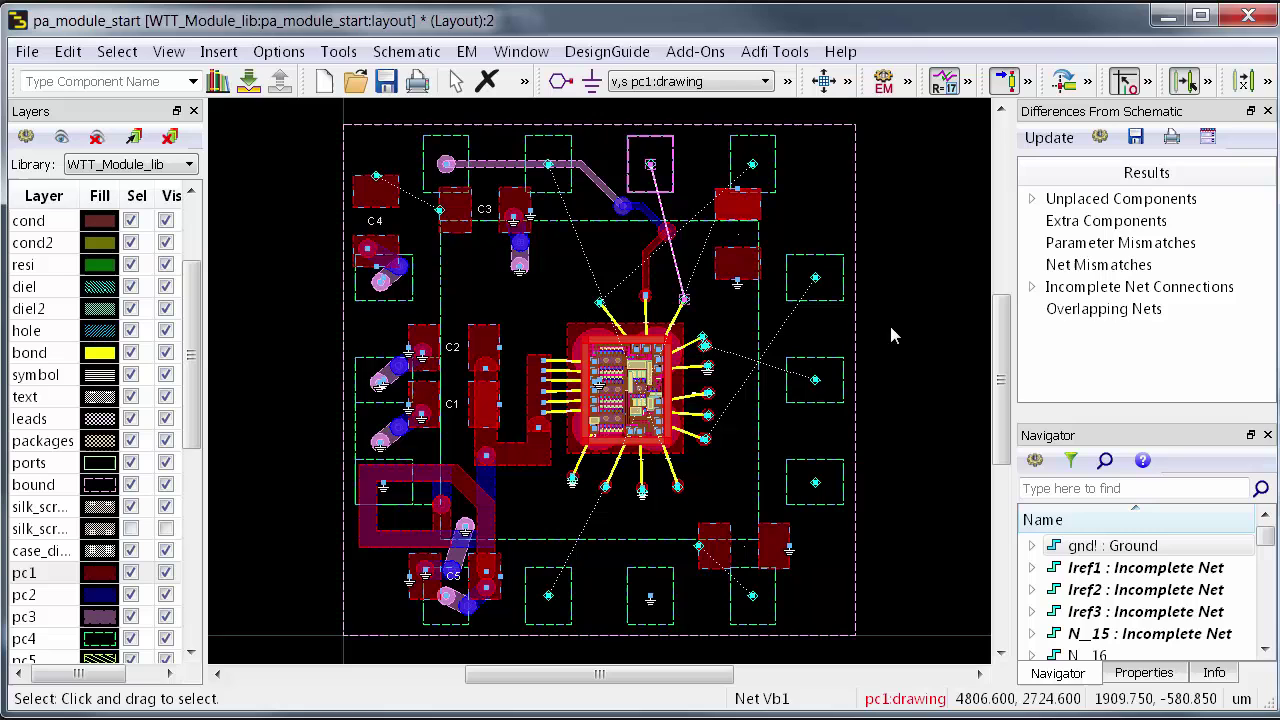
pyautogui.press('z')
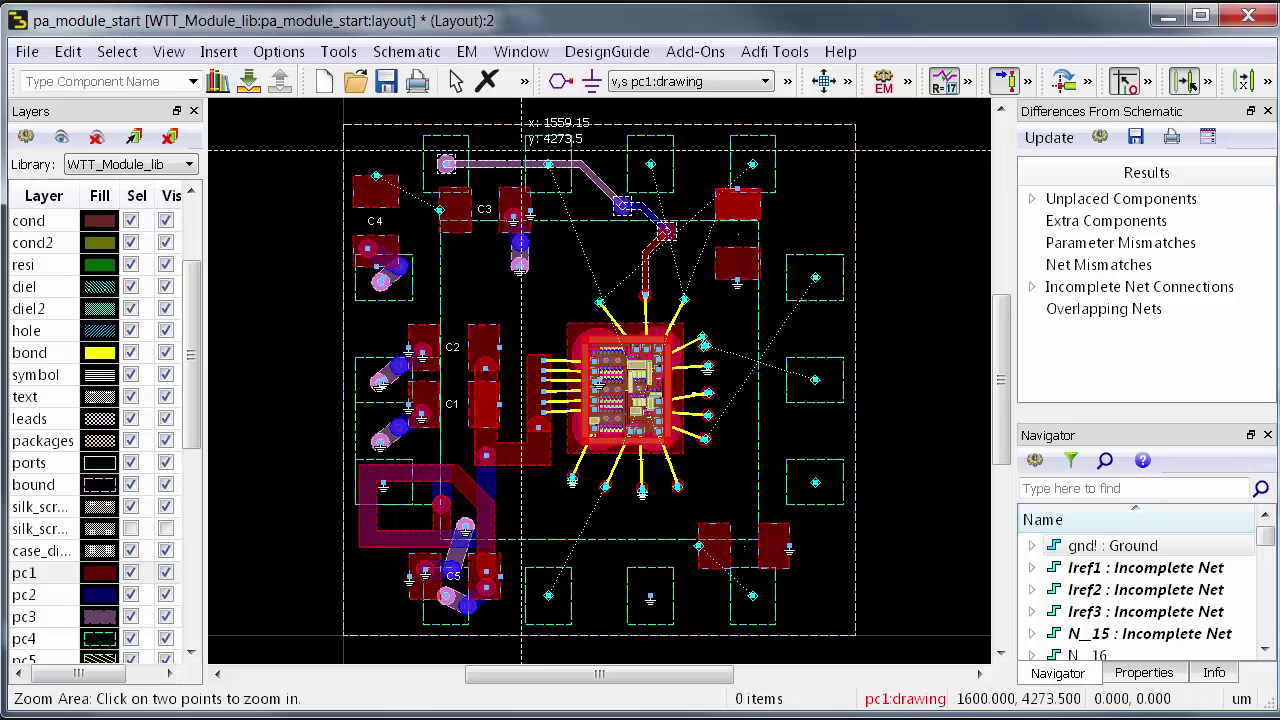
pyautogui.click(520, 146)
pyautogui.click(772, 346)
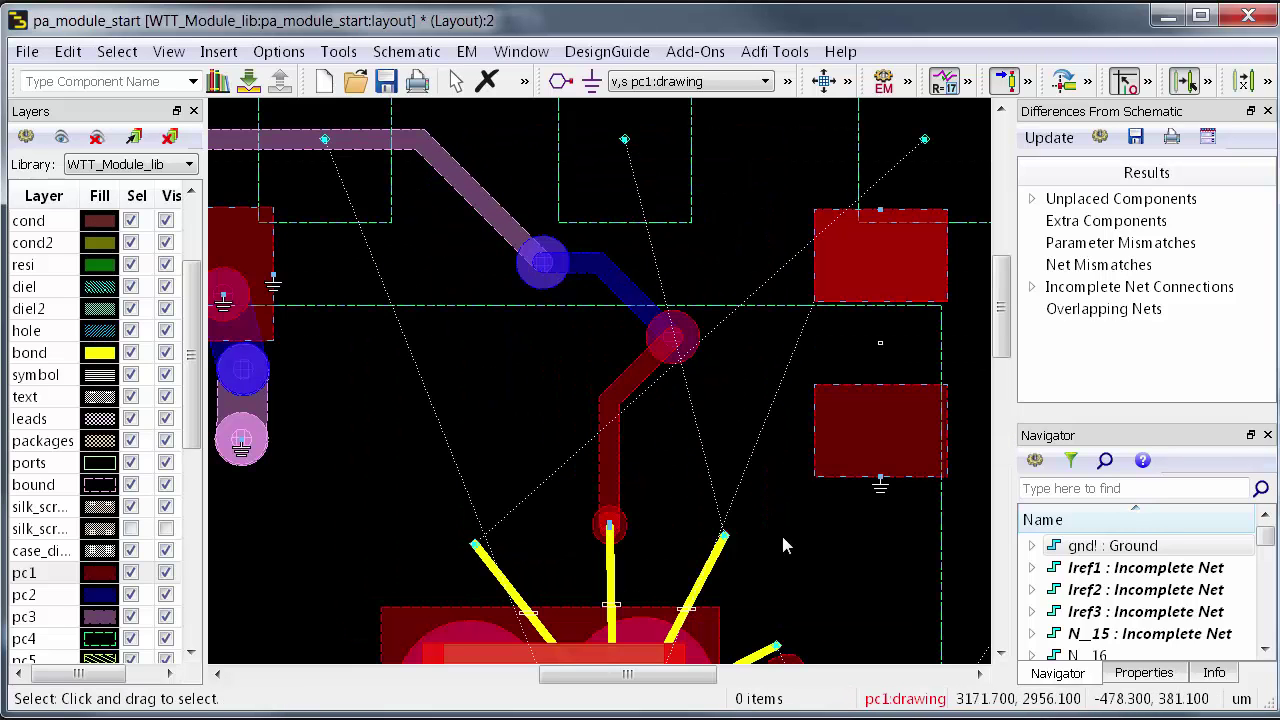
# Route a trace from the bond-wire end through vias from pc1 to pc4, keeping its default widths
pyautogui.press('t')
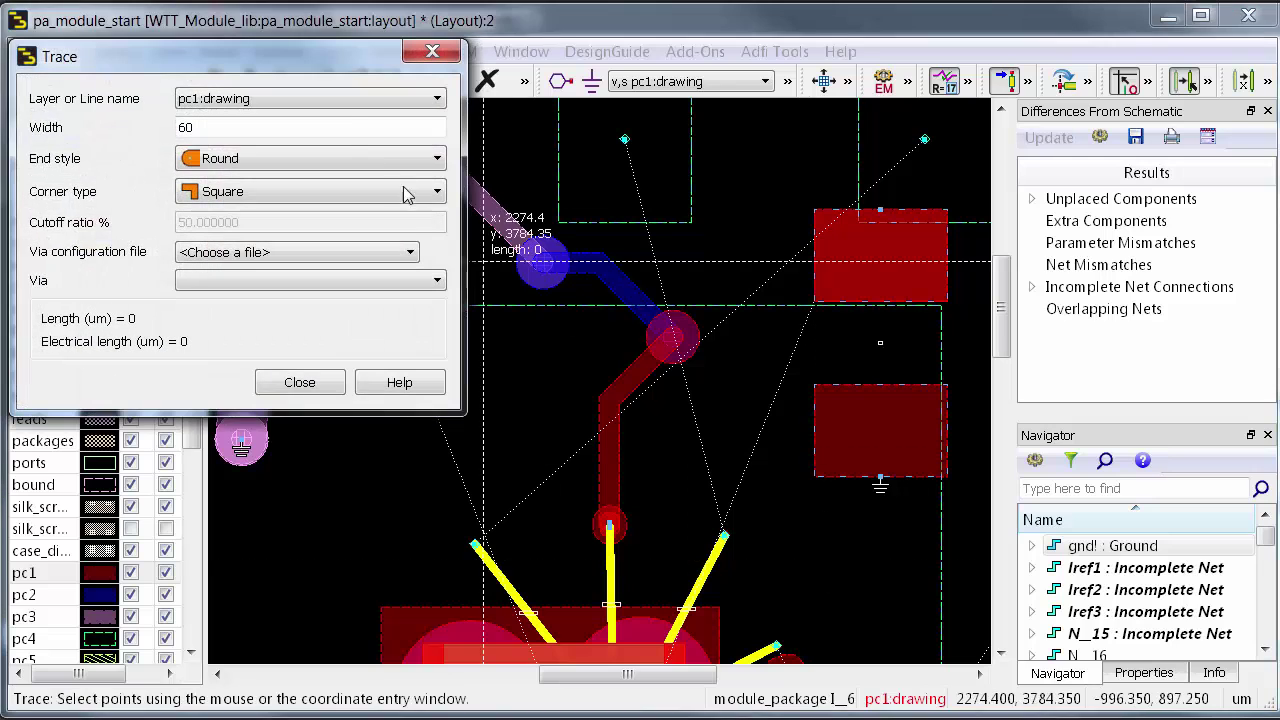
pyautogui.click(726, 540)
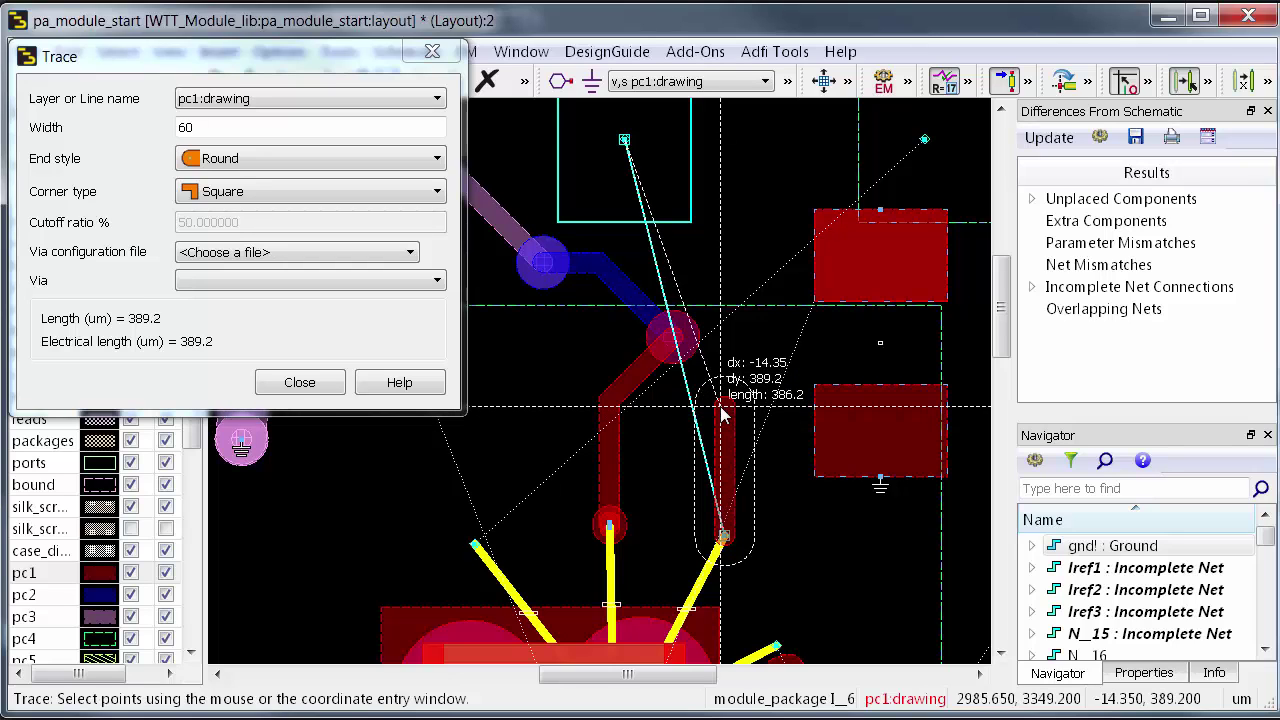
pyautogui.press('+')
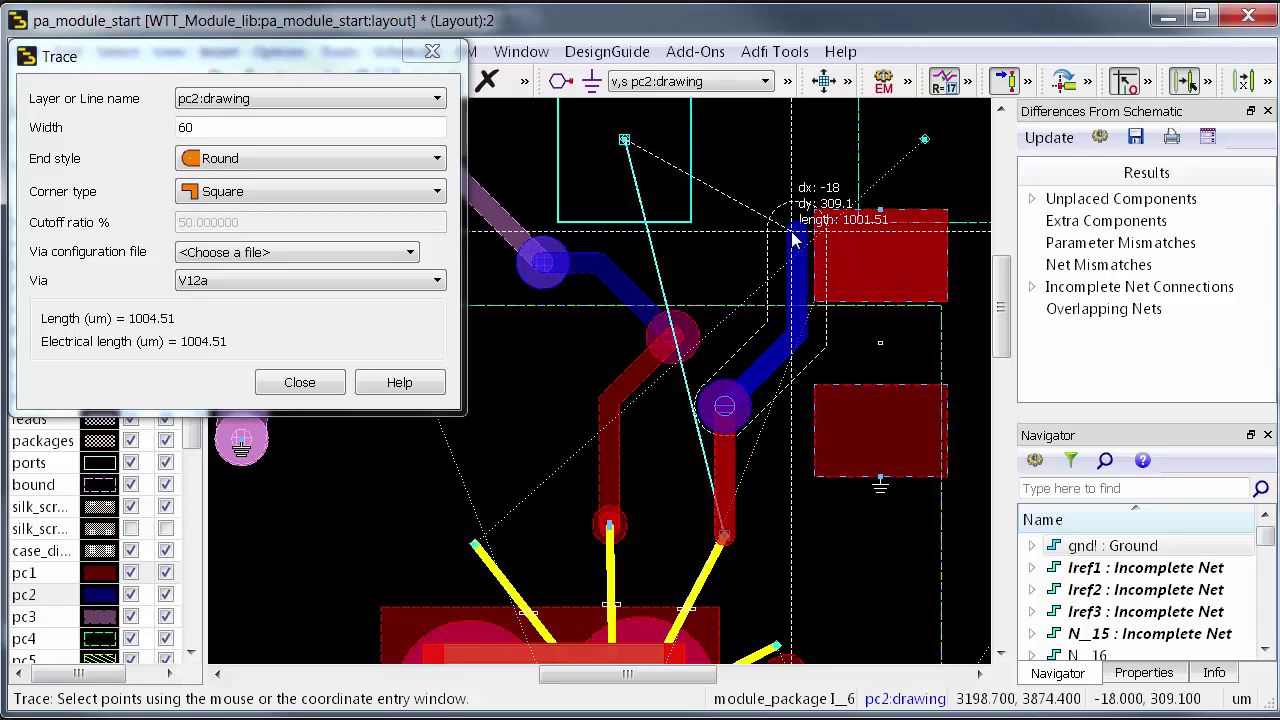
pyautogui.press('+')
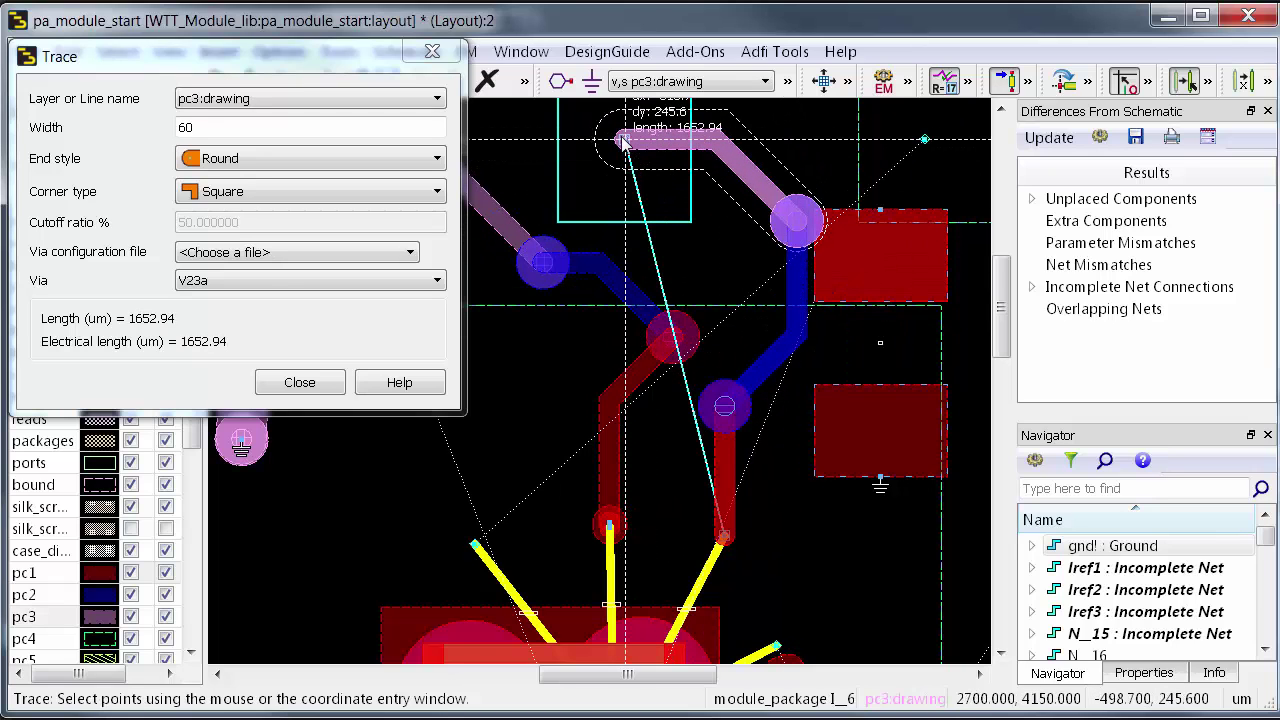
pyautogui.press('+')
pyautogui.press('-')
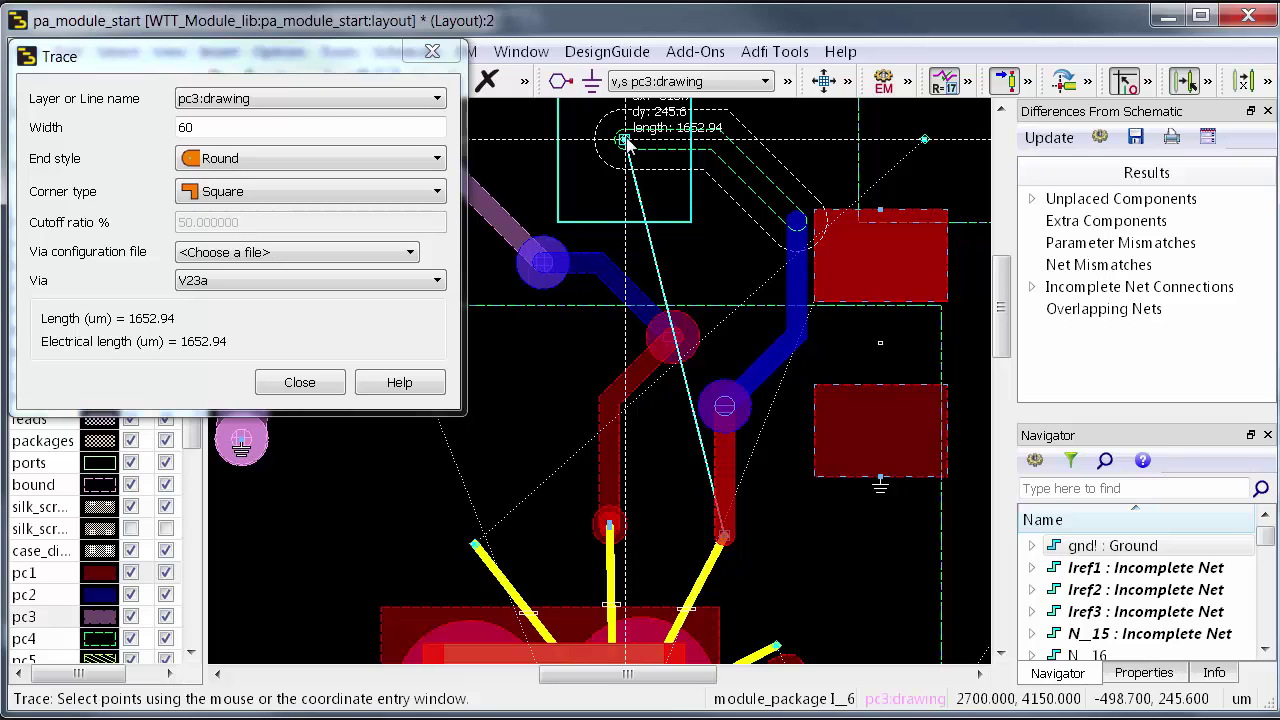
pyautogui.press('+')
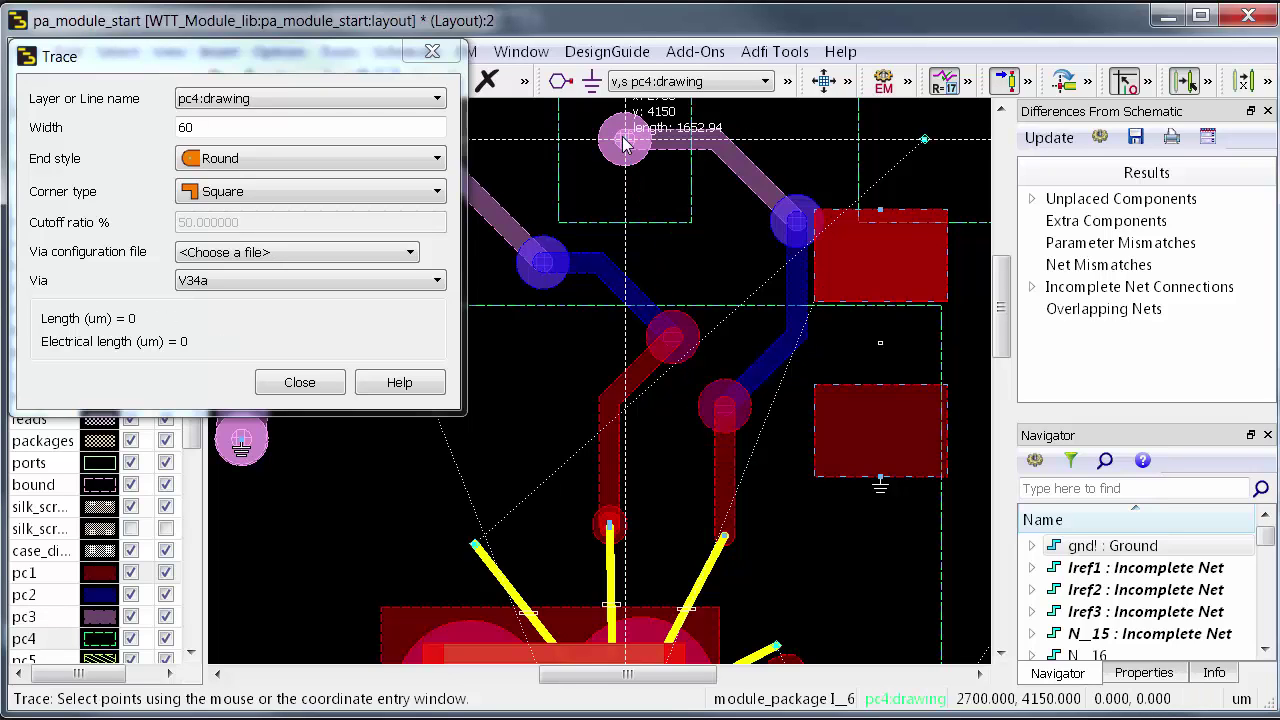
pyautogui.click(299, 383)
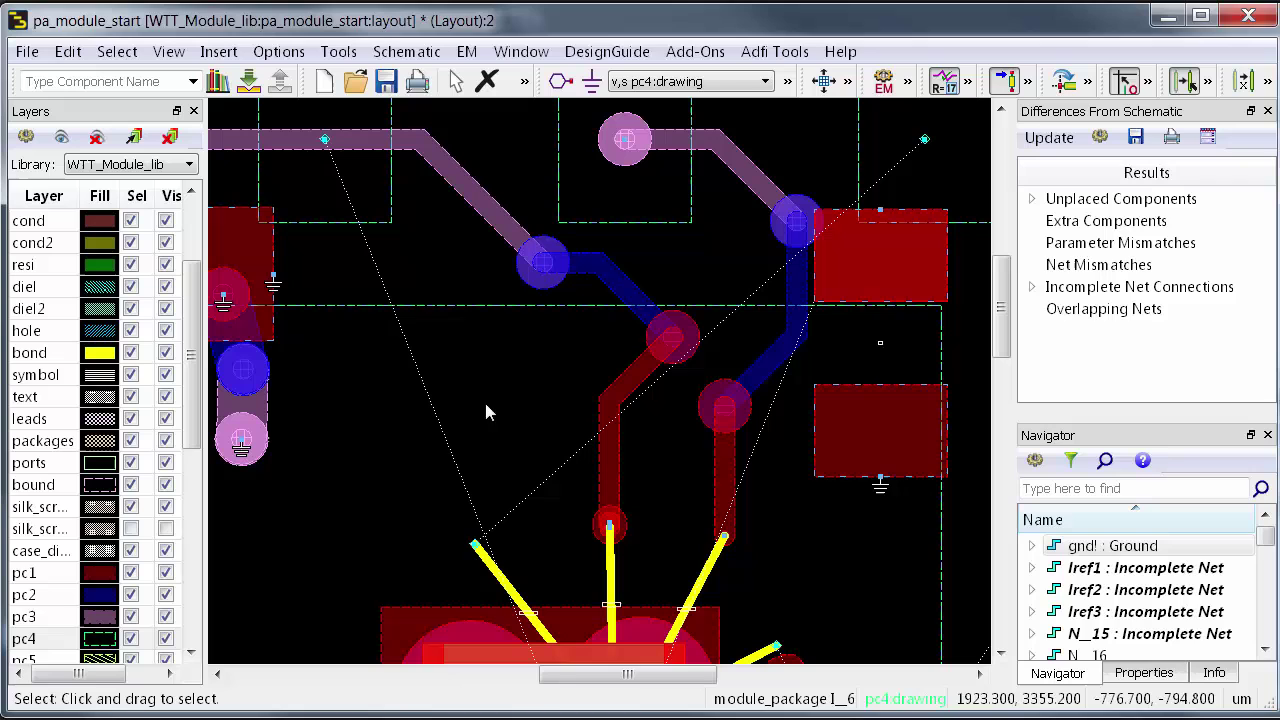
pyautogui.doubleClick(802, 280)
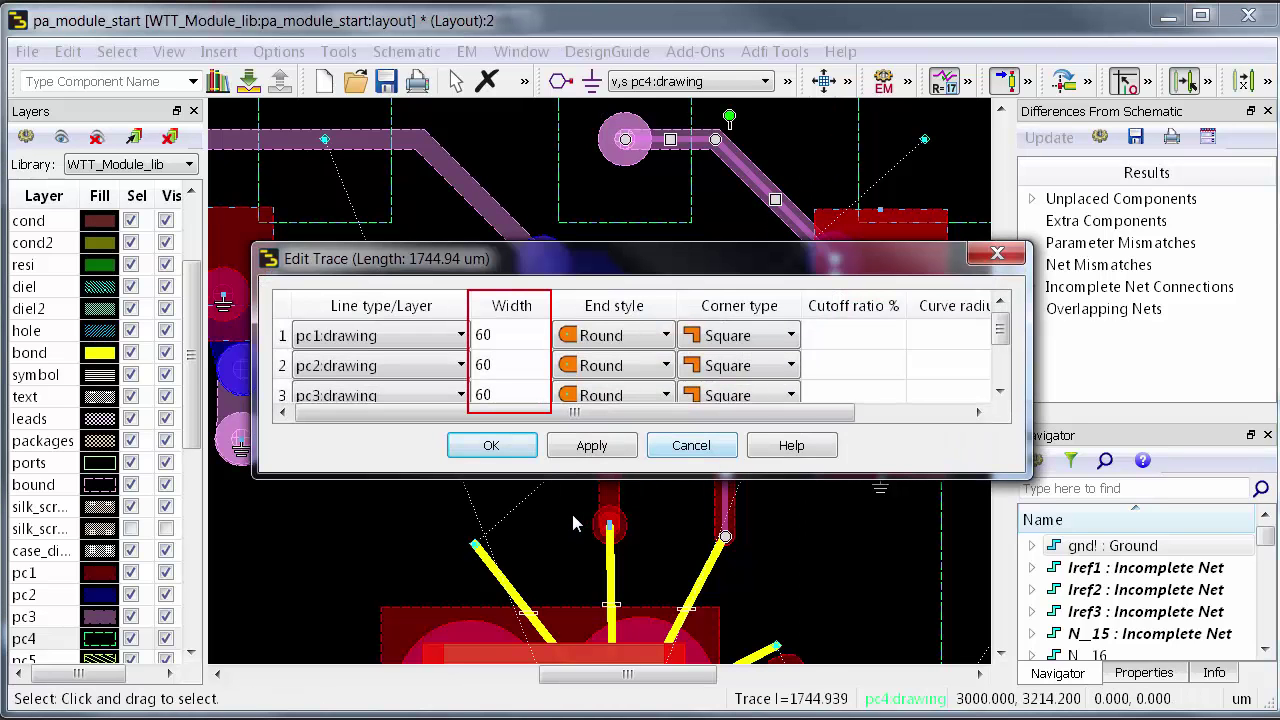
pyautogui.click(491, 445)
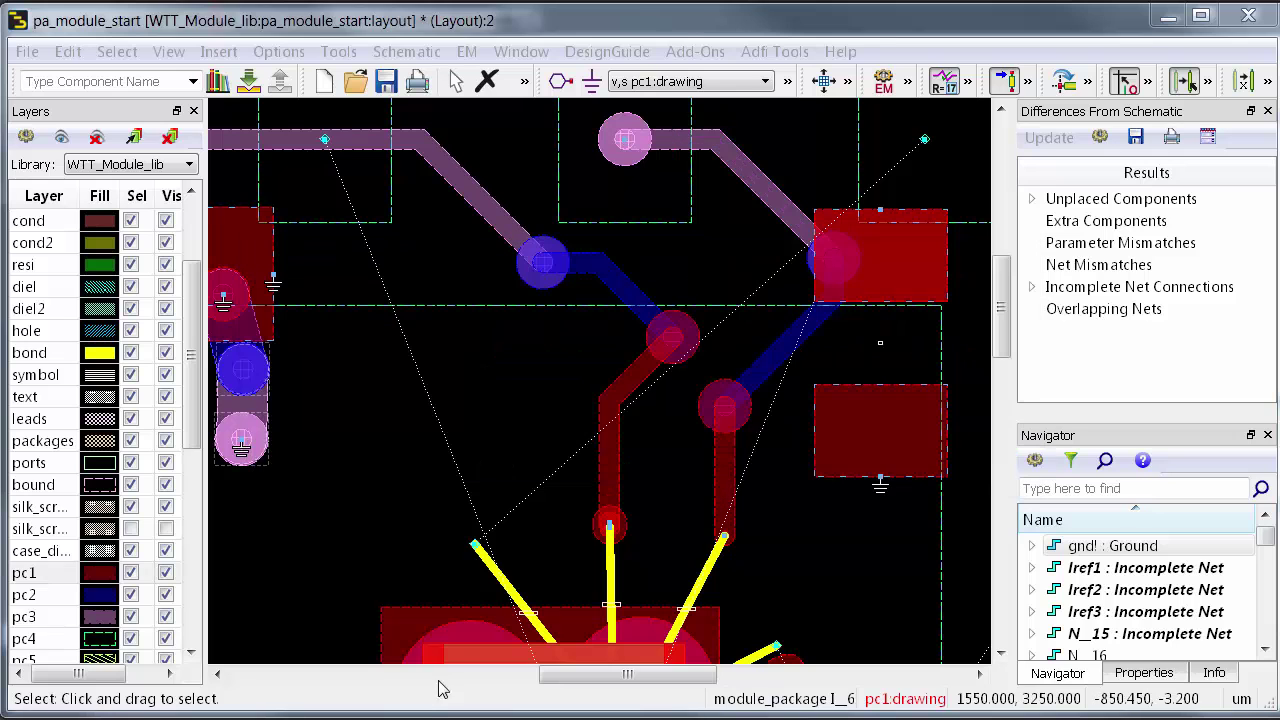
# Draw a pc1 trace for net Iref3 from the leftmost bond wire around to the top-right pad
pyautogui.press('t')
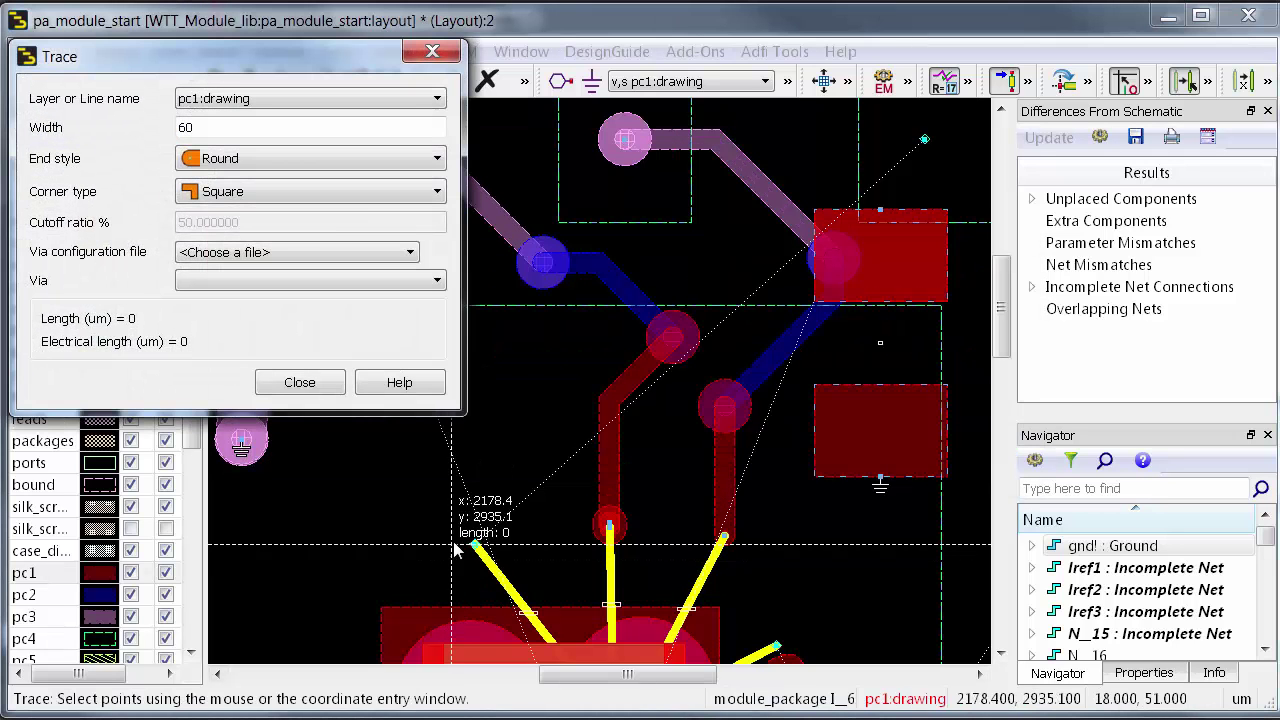
pyautogui.click(476, 544)
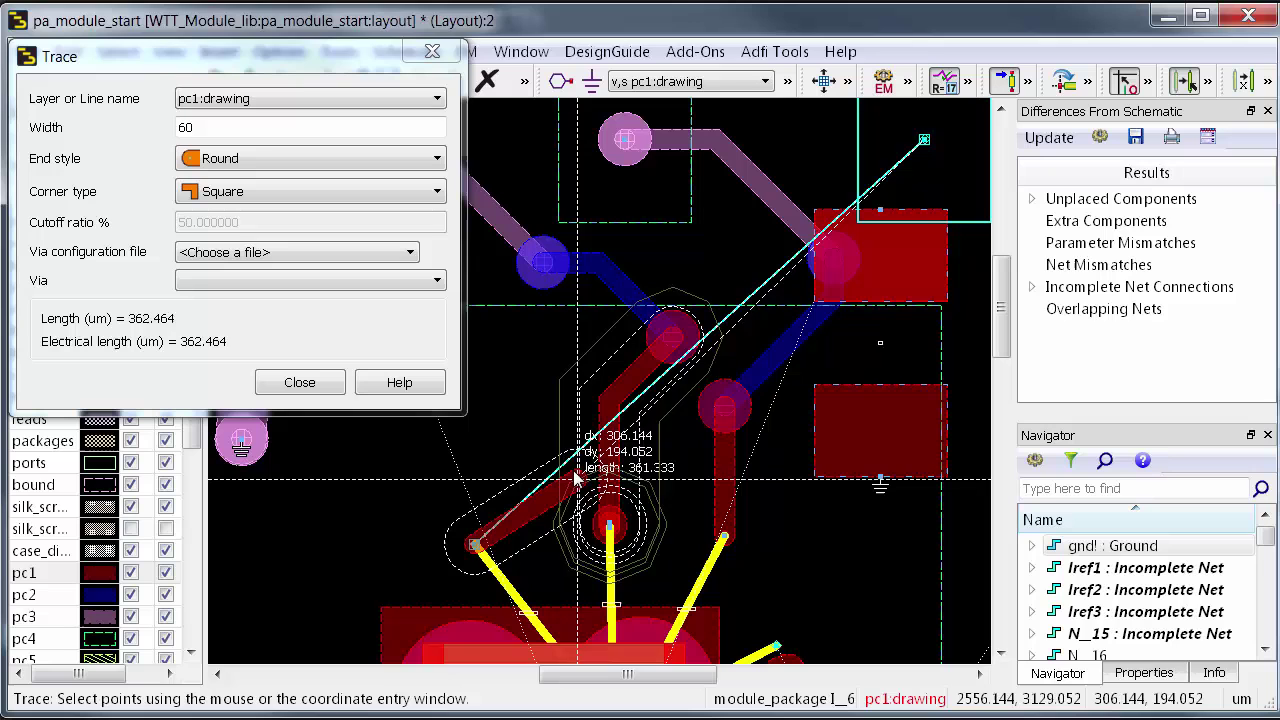
pyautogui.click(561, 467)
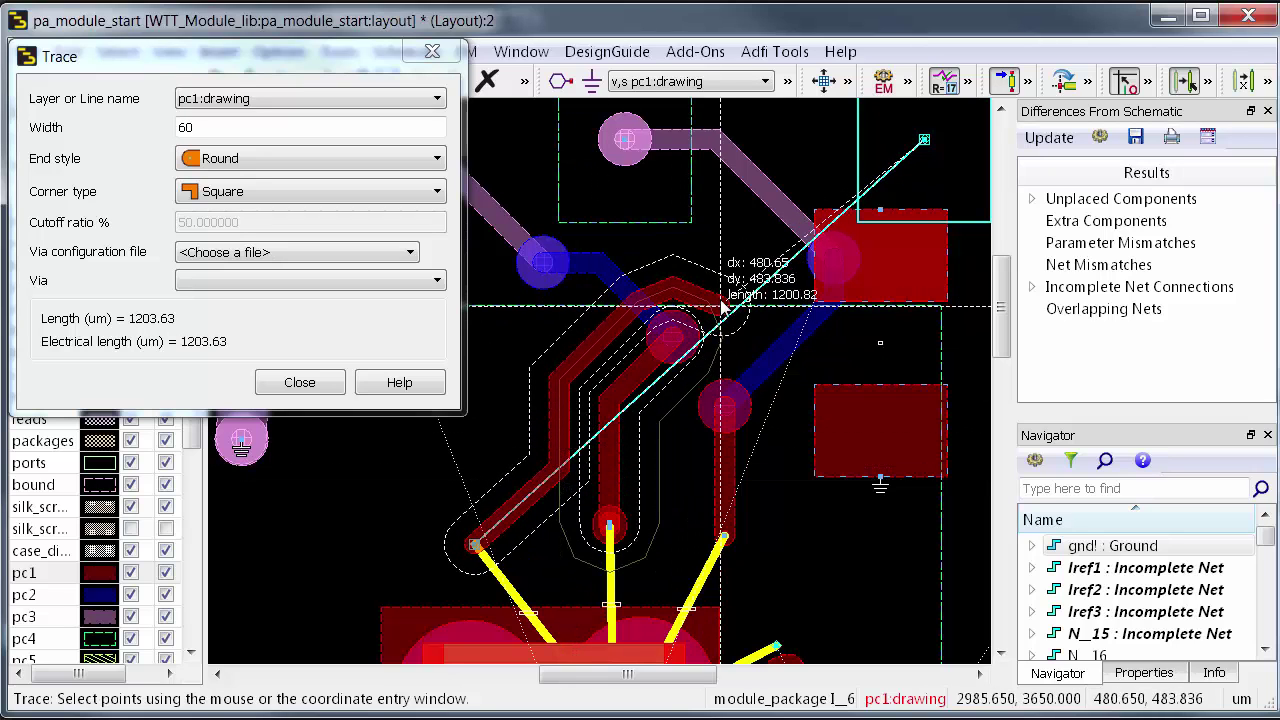
pyautogui.click(785, 299)
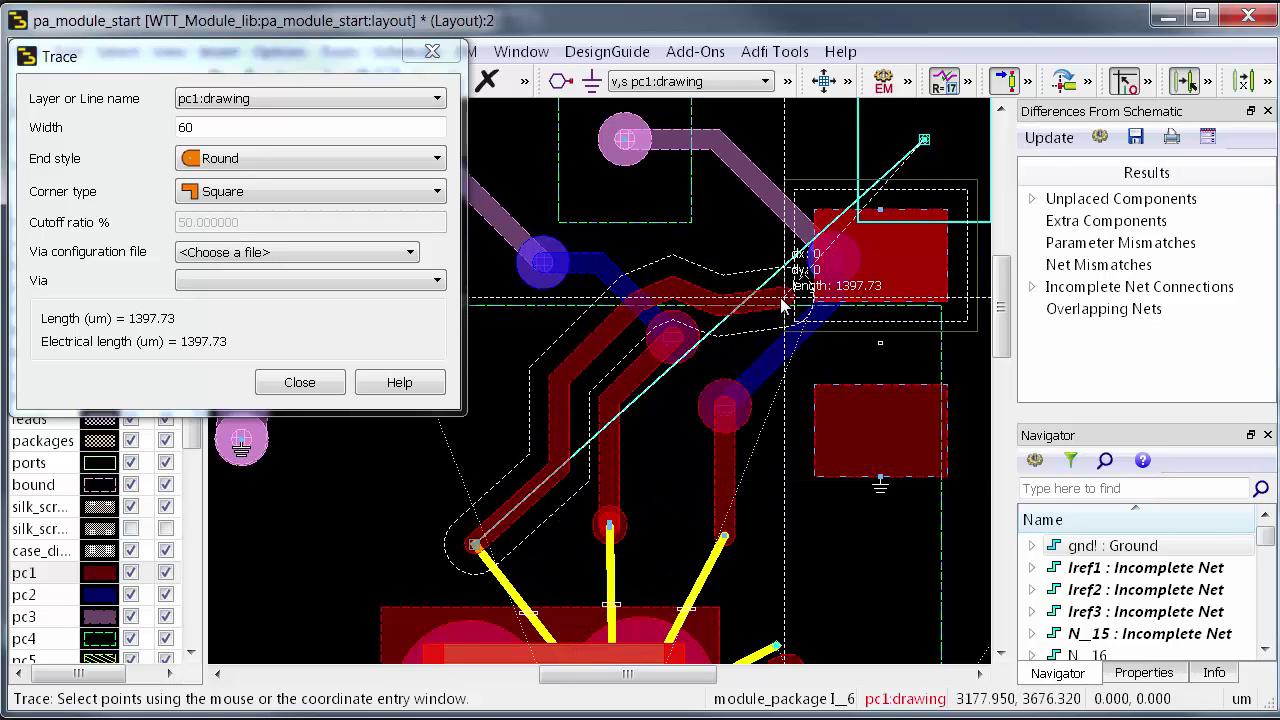
pyautogui.doubleClick(975, 281)
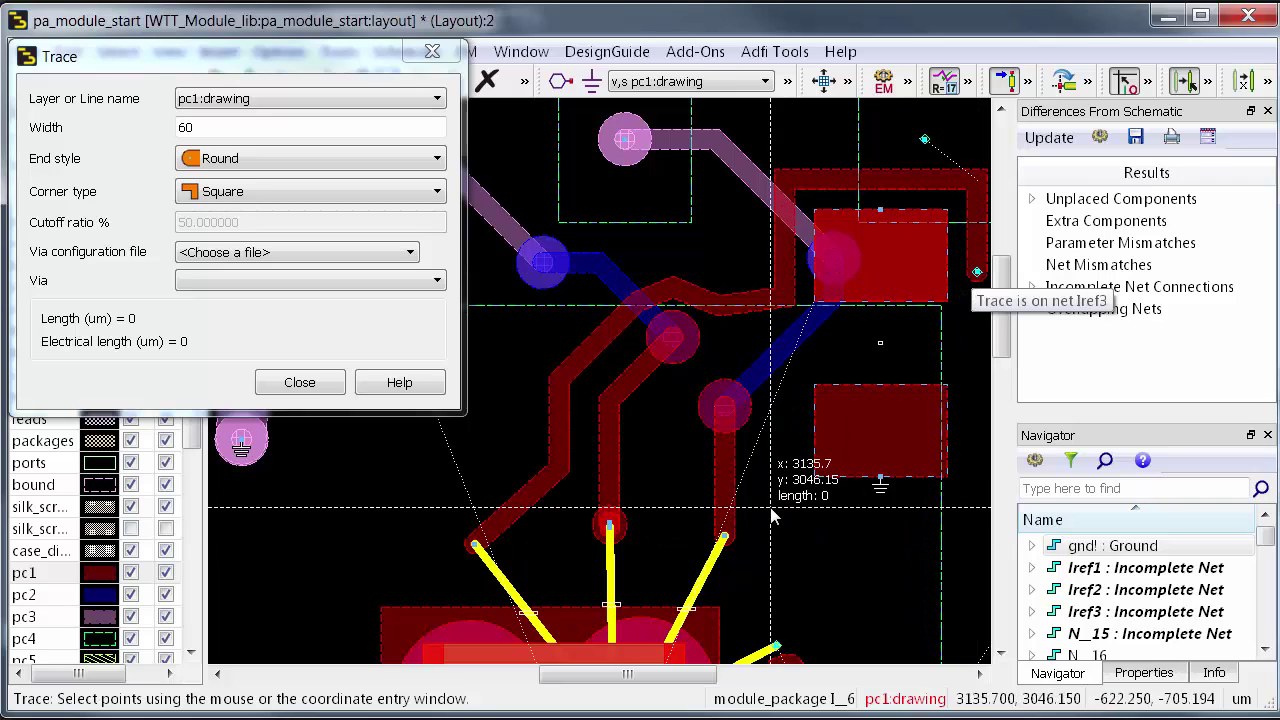
# Draw a diagonal trace from a bond wire and keep nets Iref3 and Vb1 separate at their overlap
pyautogui.click(723, 537)
pyautogui.doubleClick(514, 356)
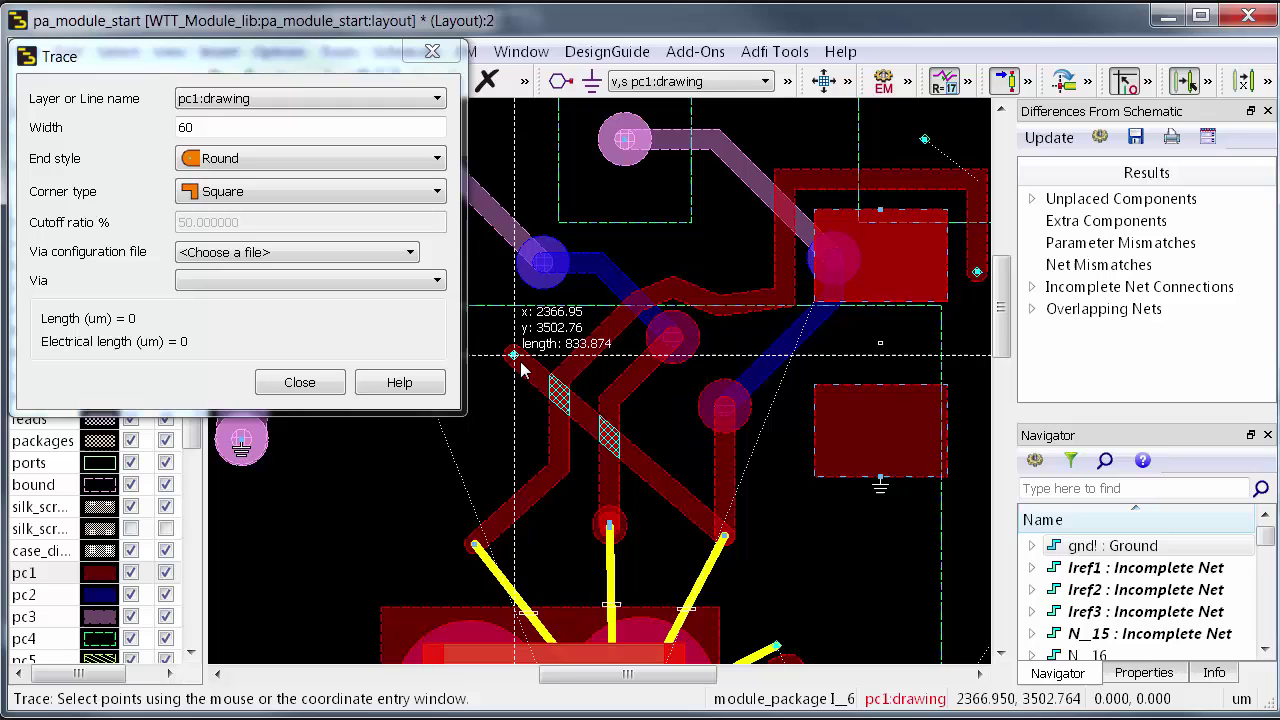
pyautogui.press('Escape')
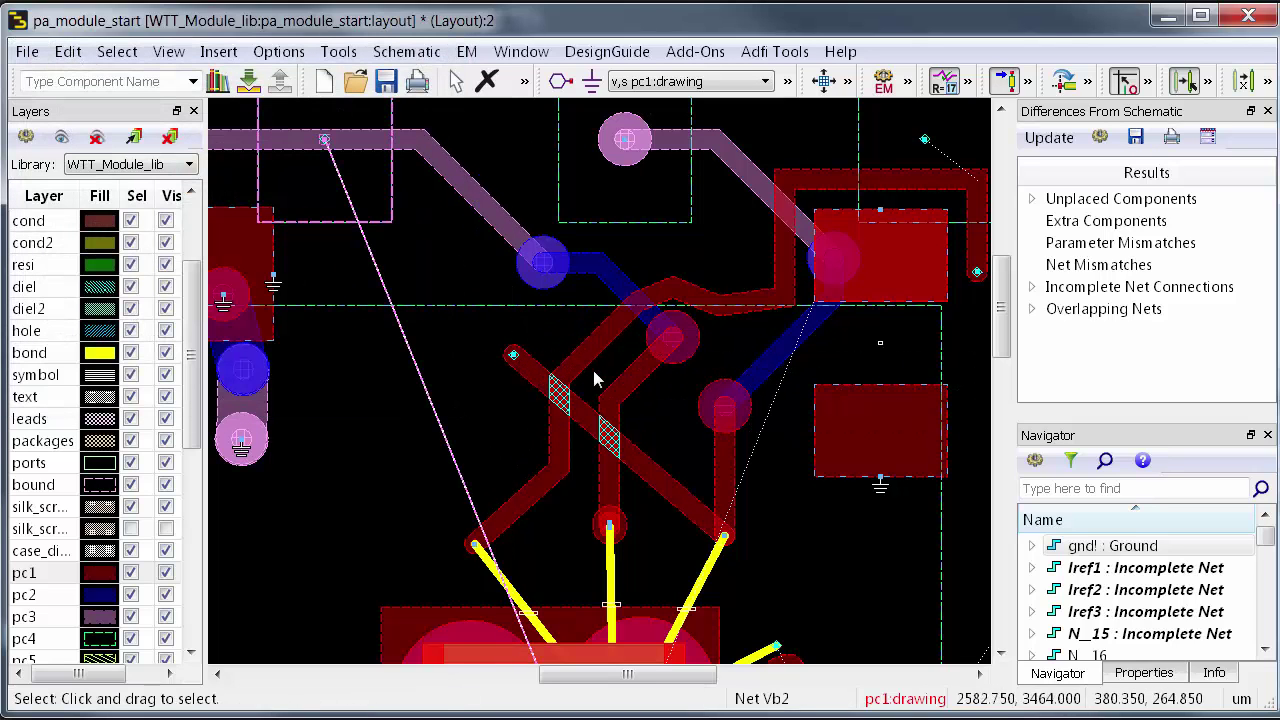
pyautogui.click(557, 414)
pyautogui.click(576, 410)
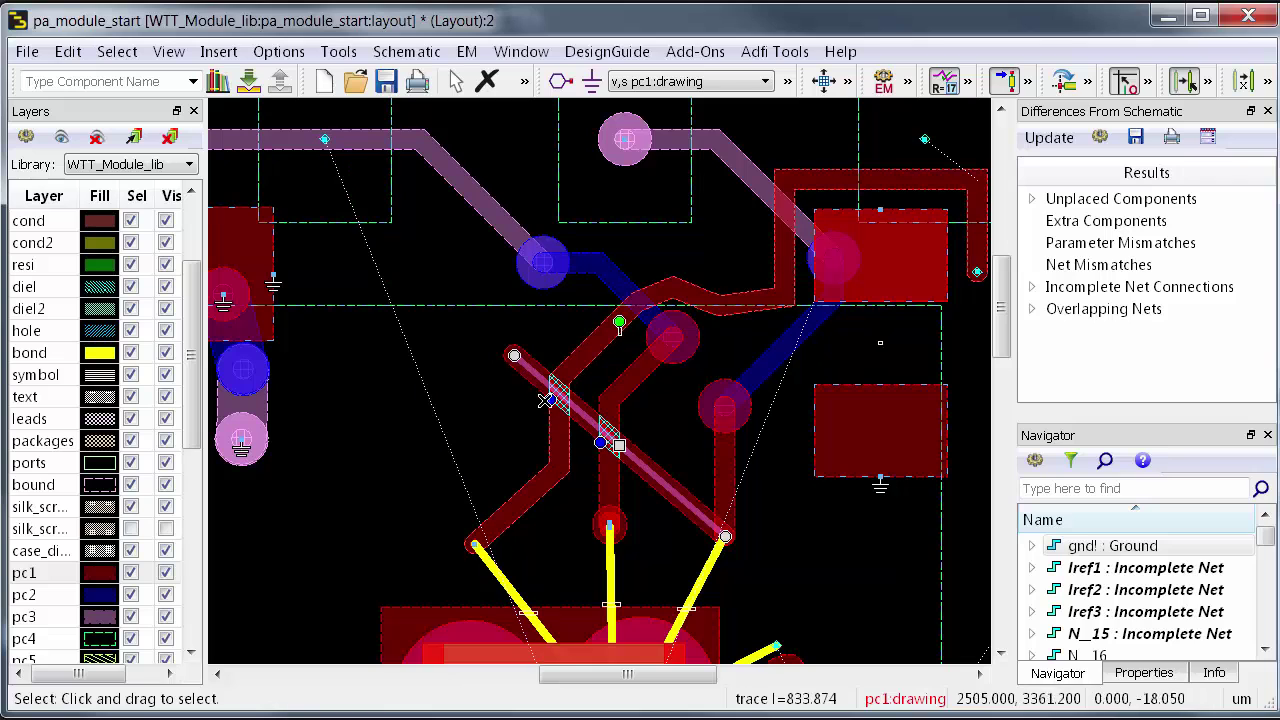
pyautogui.click(551, 401)
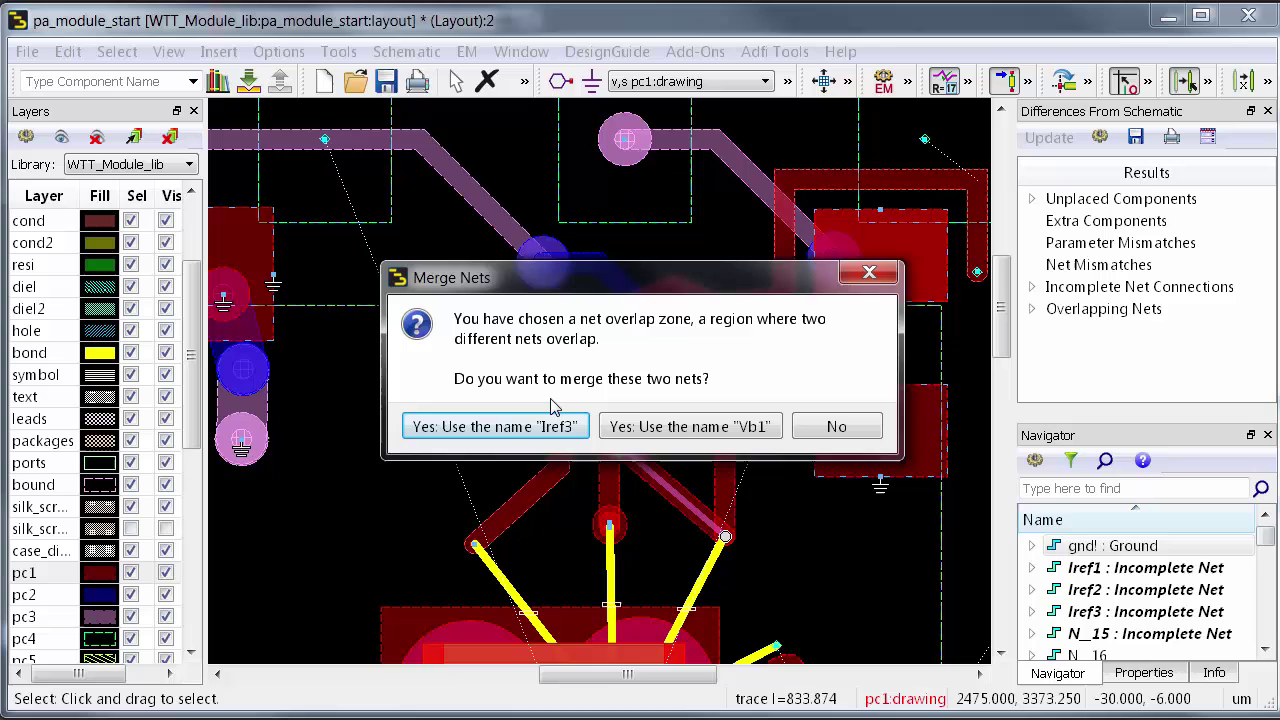
pyautogui.click(836, 426)
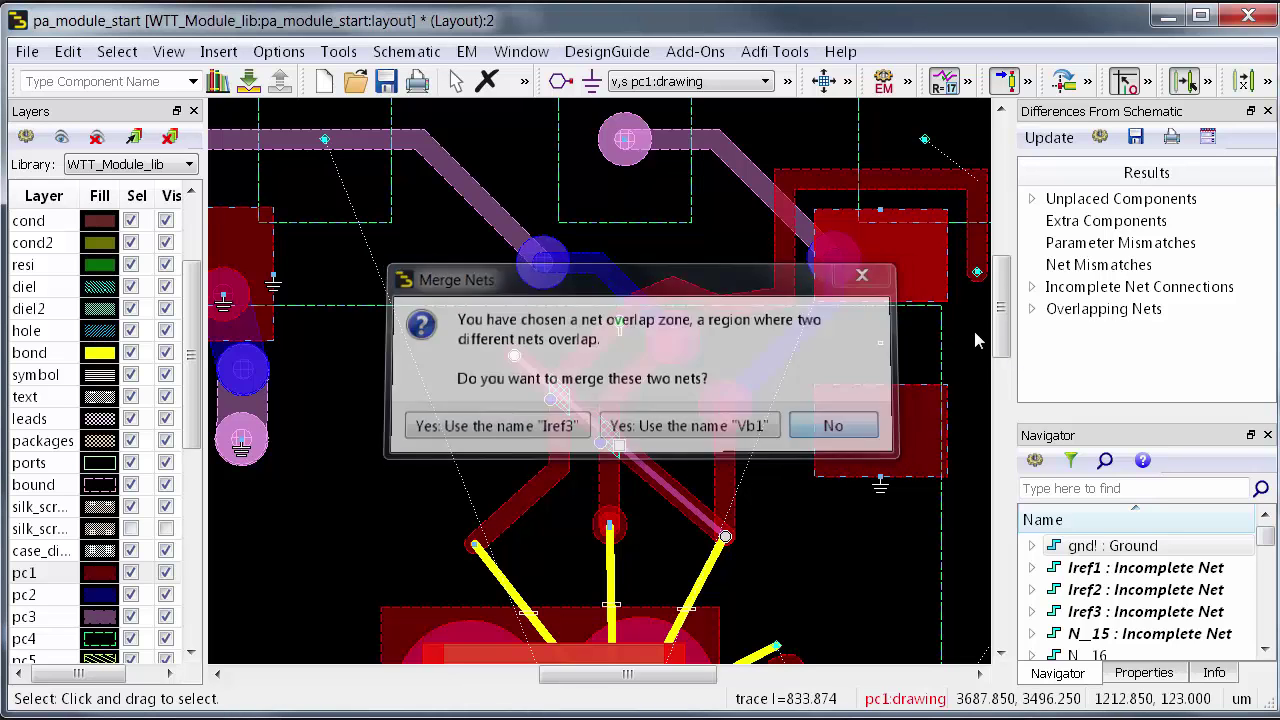
# Review the Iref3/Vb1 and Vb3/Vb1 overlaps and decline merging Vb3 with Vb1
pyautogui.click(1031, 309)
pyautogui.click(1100, 331)
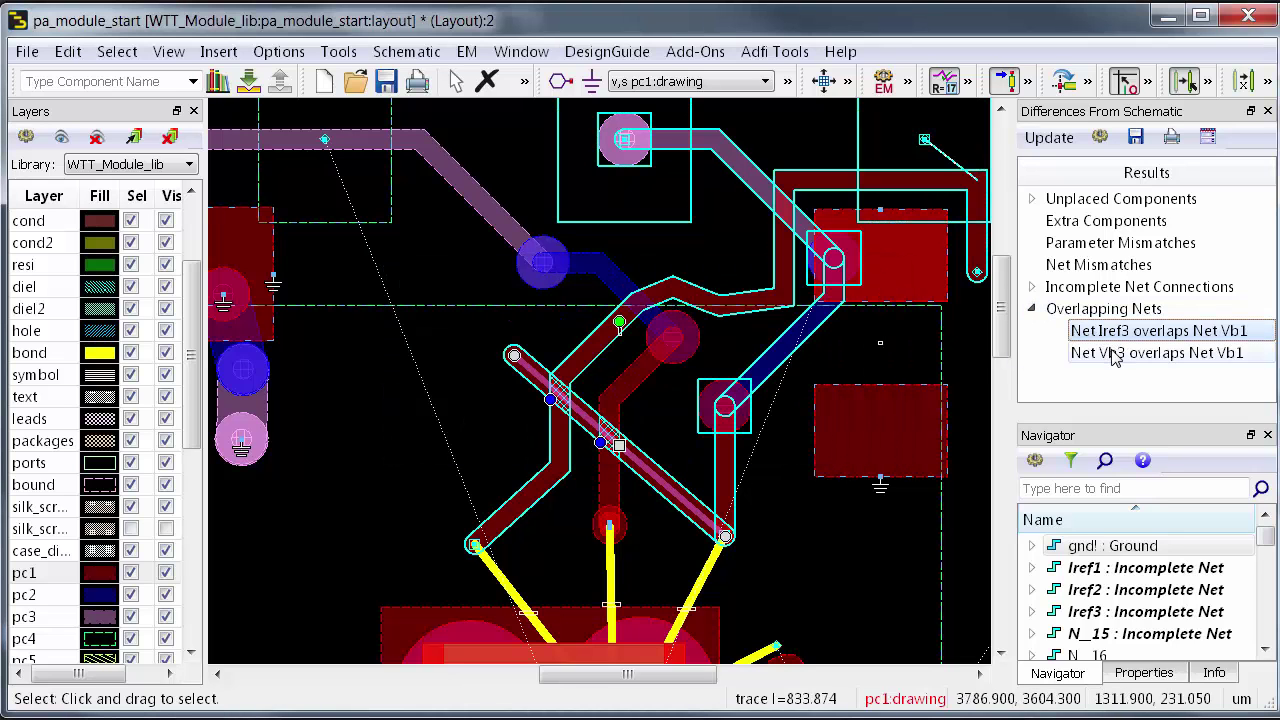
pyautogui.click(1110, 353)
pyautogui.click(830, 556)
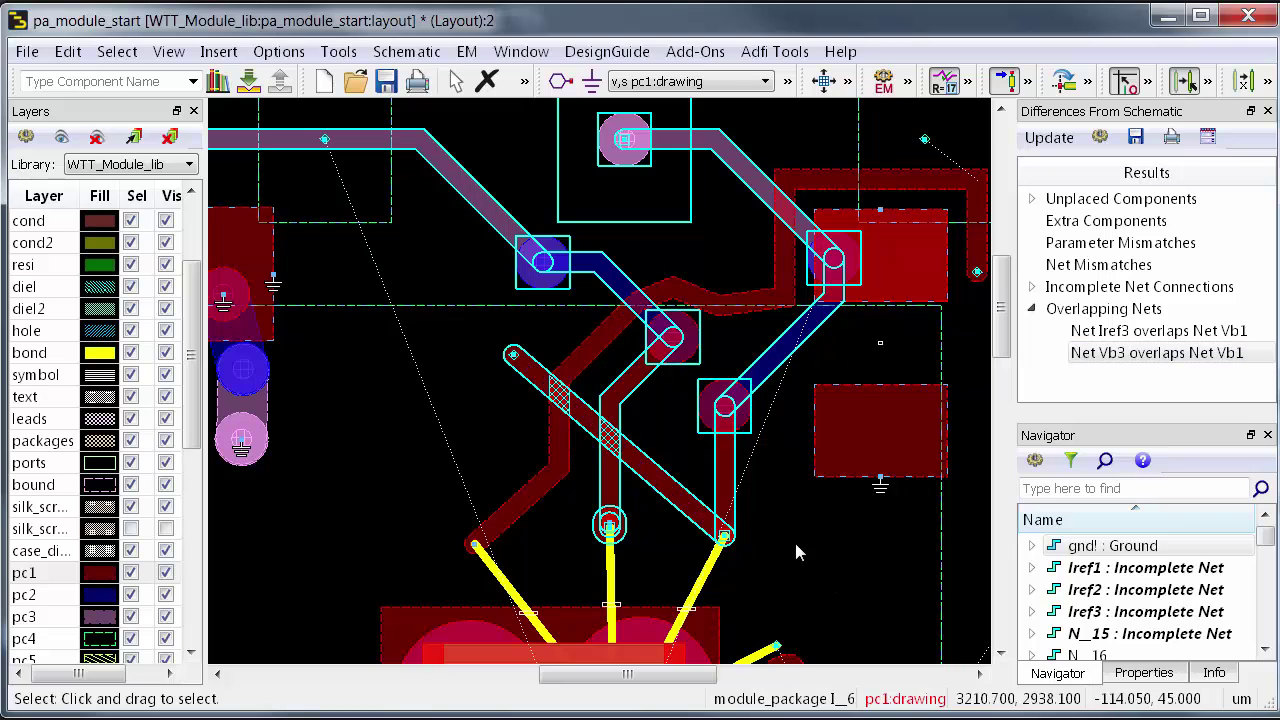
pyautogui.click(1031, 309)
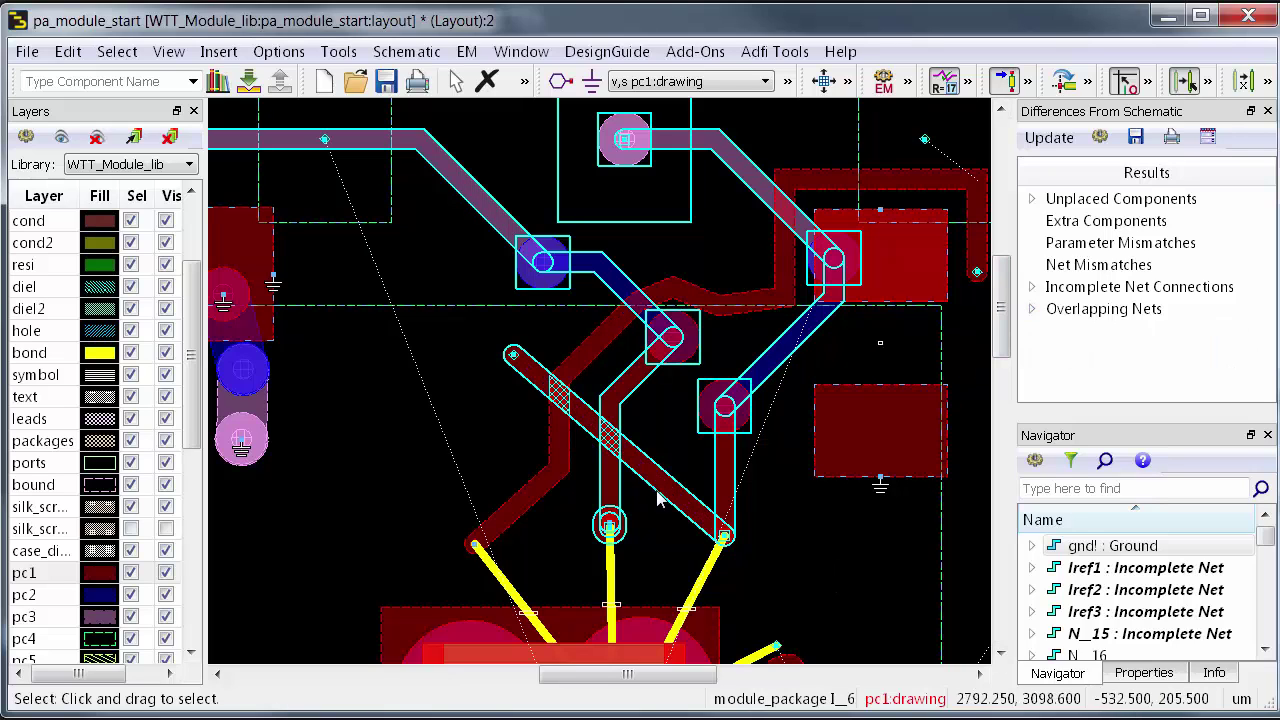
pyautogui.click(659, 497)
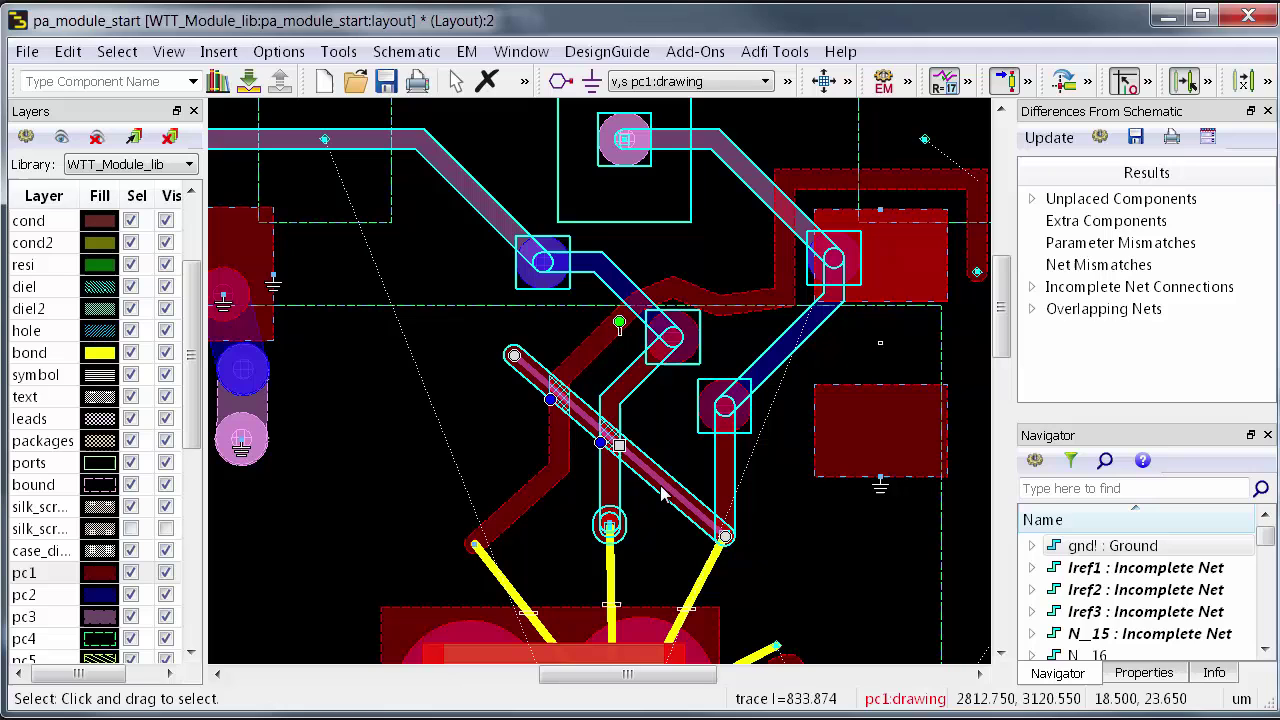
pyautogui.click(605, 442)
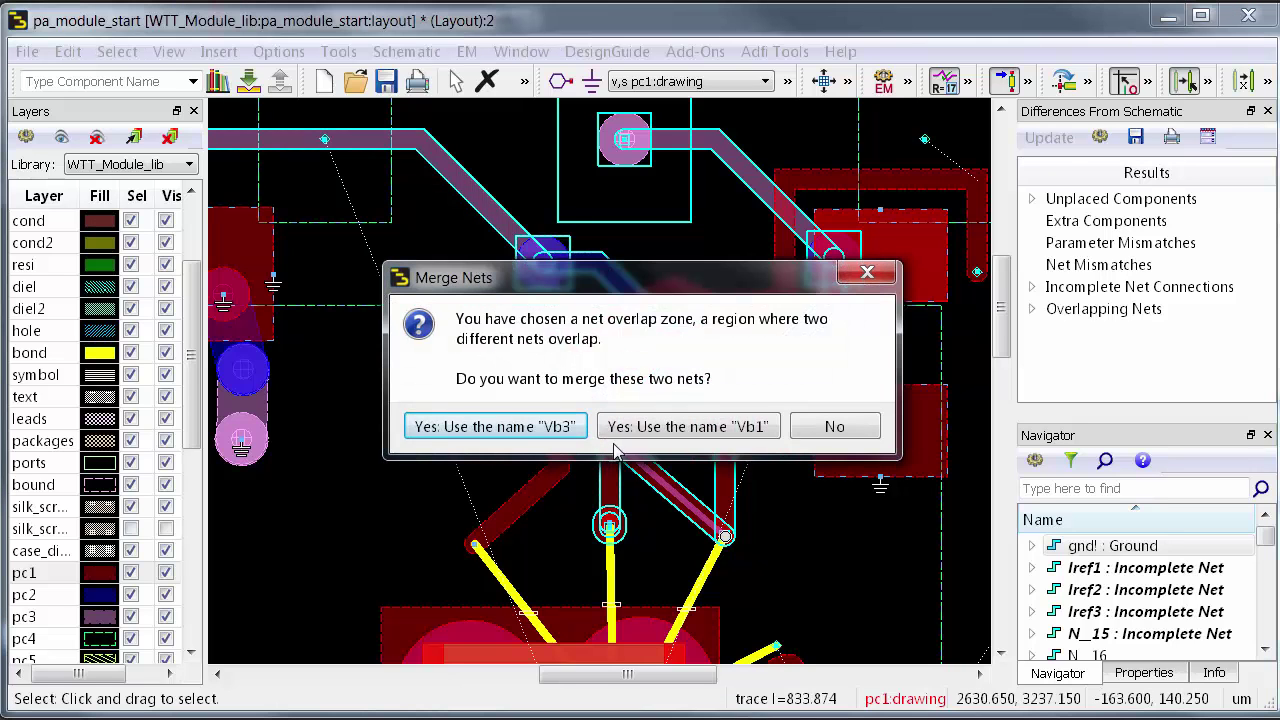
pyautogui.click(830, 427)
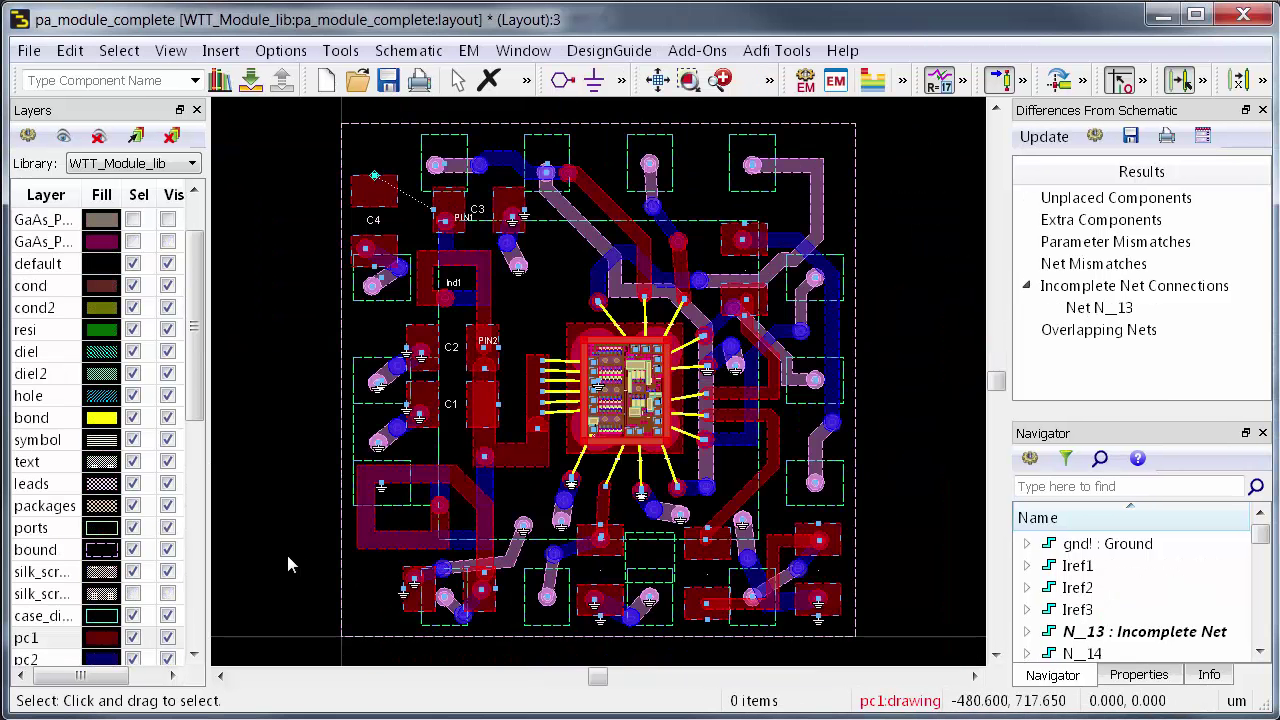
# Route a 125-wide pc1 trace from the C3 pin to the C4 pad, then check Overlapping Nets
pyautogui.hotkey('ctrl', 'shift', 't')
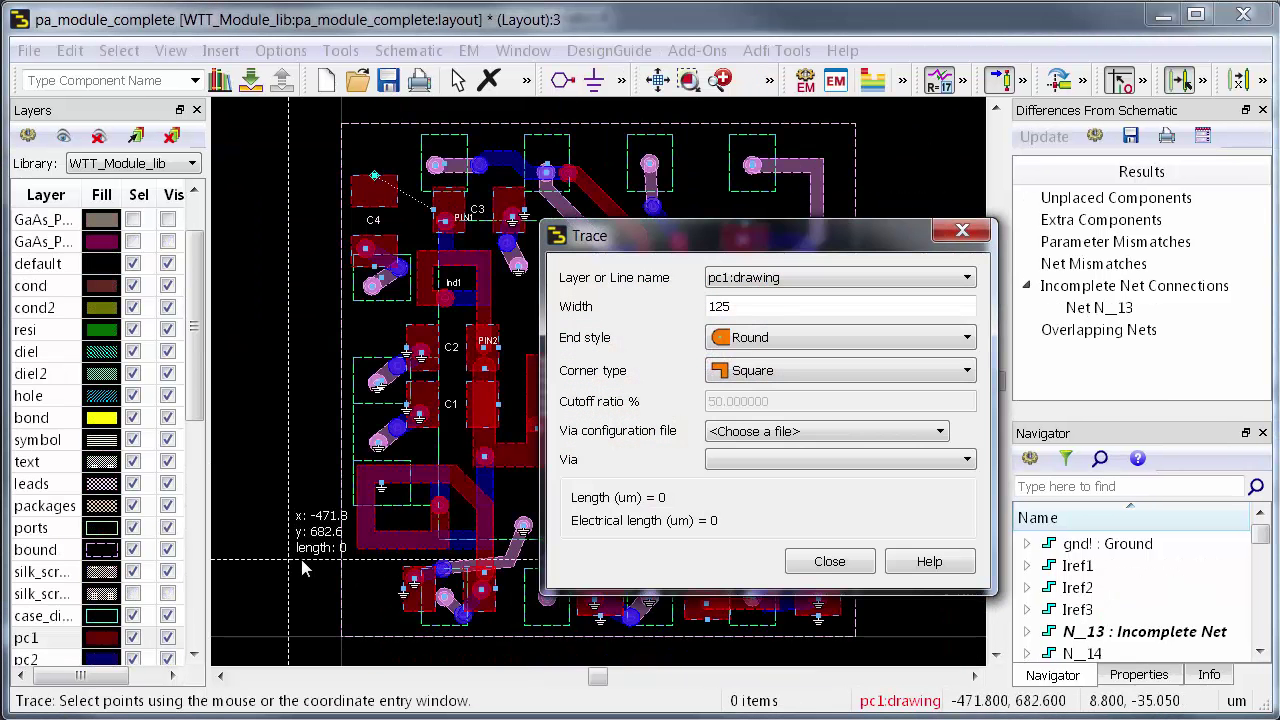
pyautogui.click(440, 224)
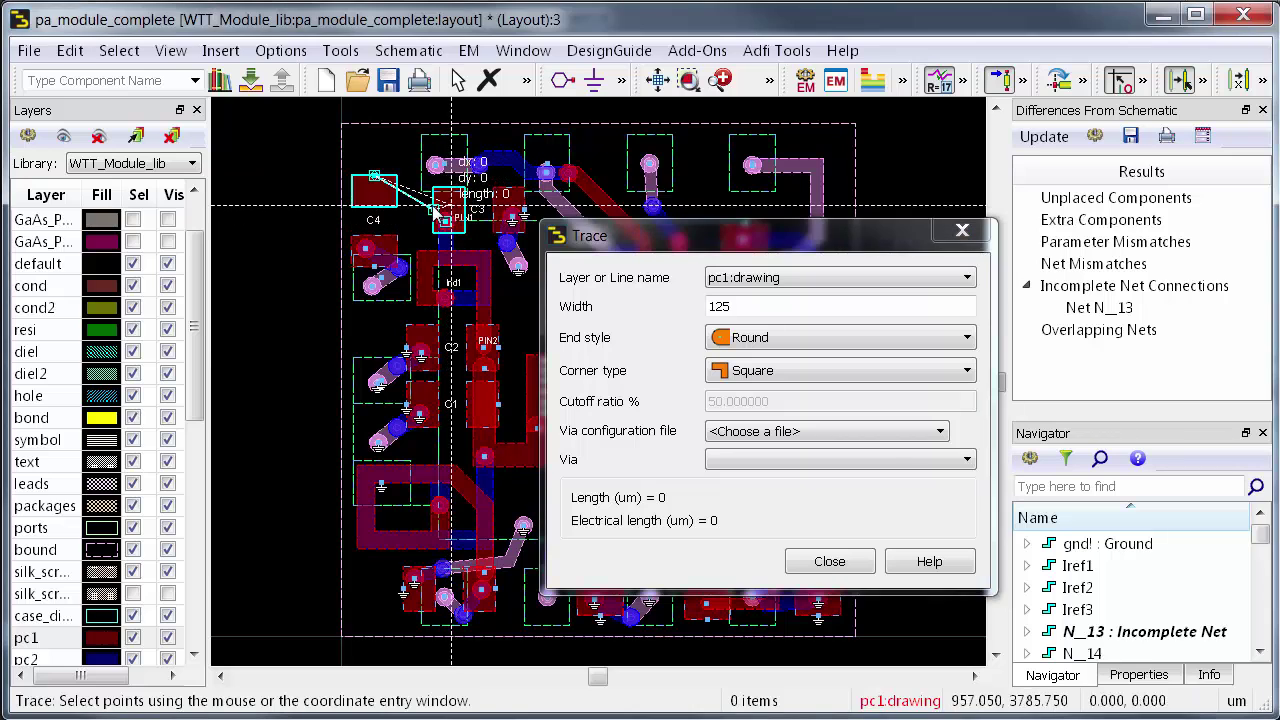
pyautogui.click(381, 197)
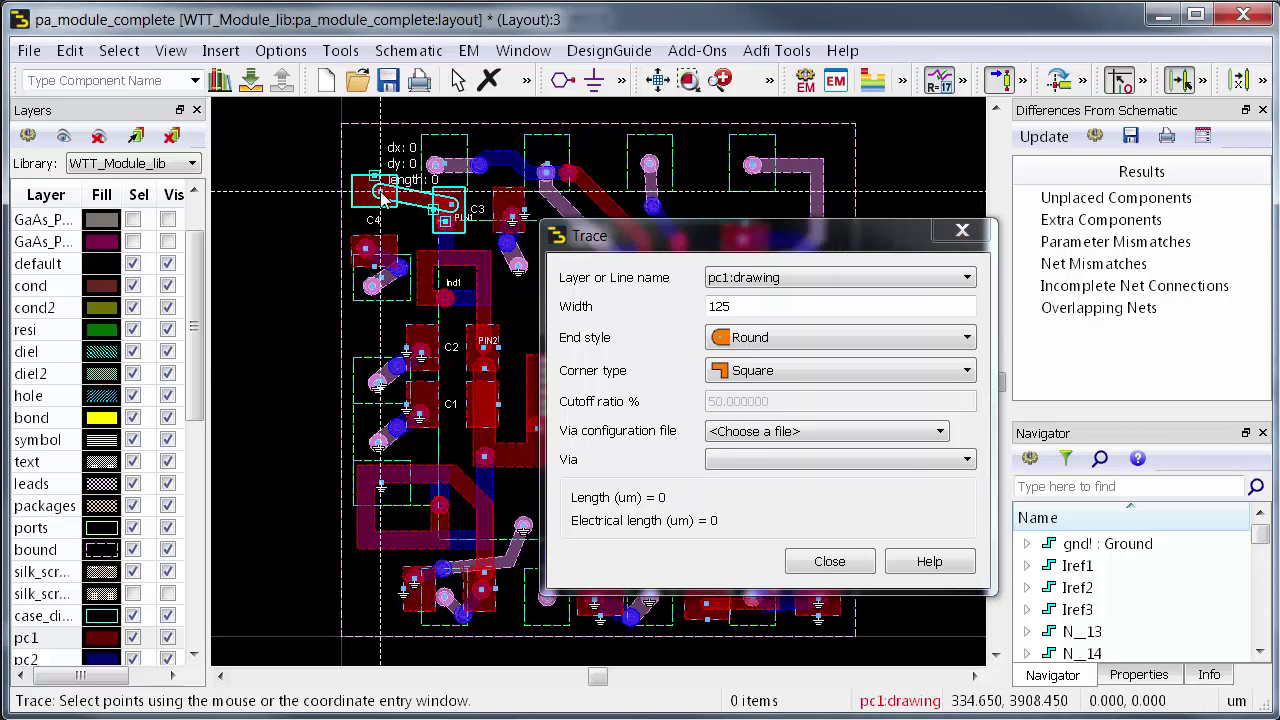
pyautogui.click(829, 561)
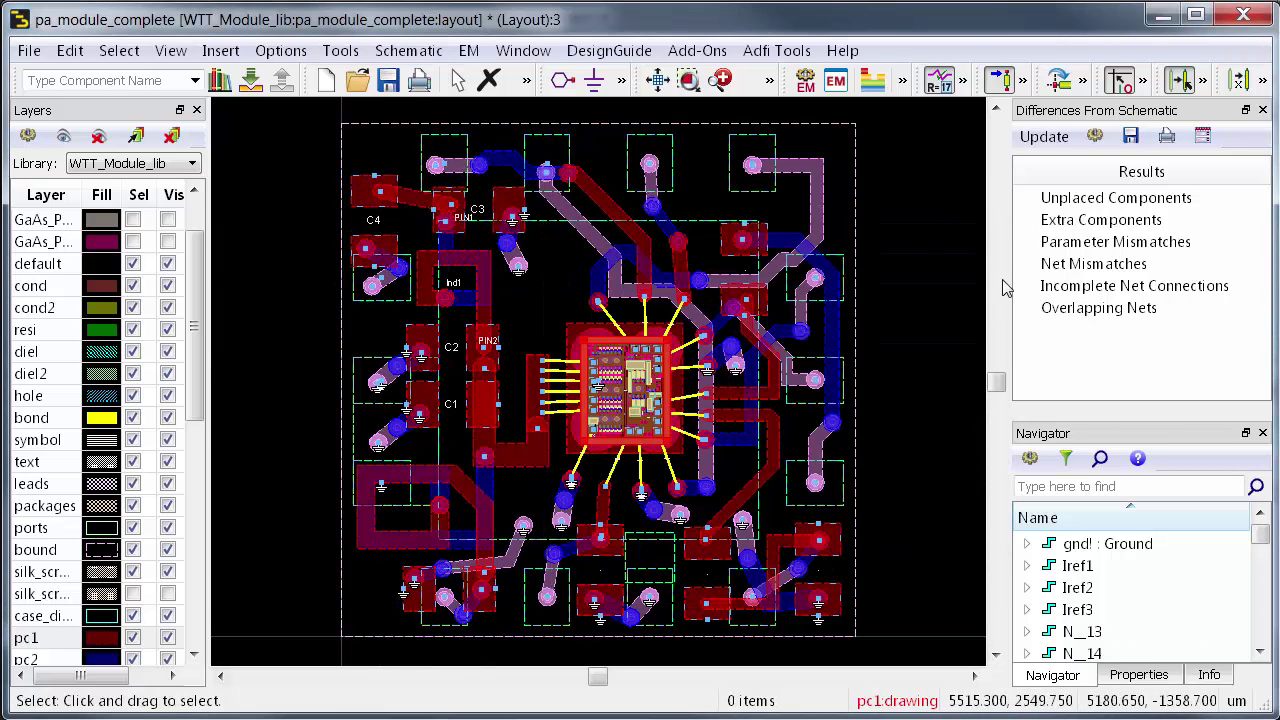
pyautogui.click(1180, 307)
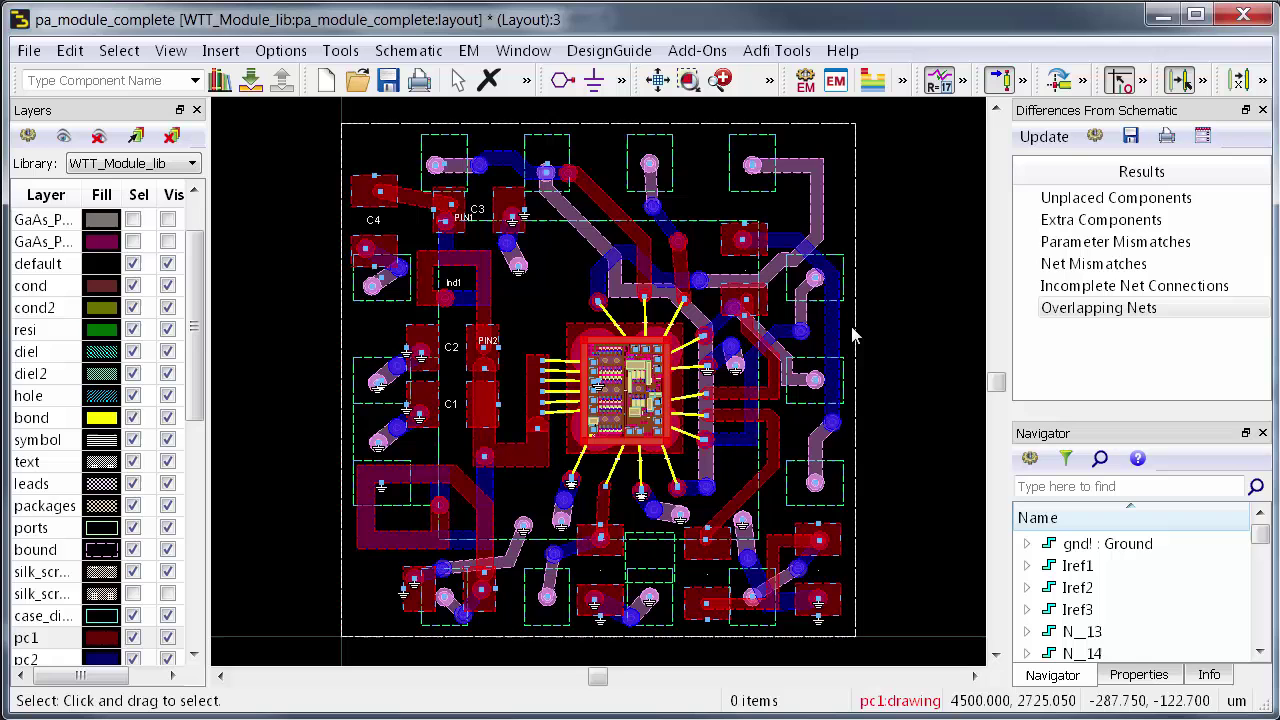
# Zoom in around C3, PIN1 and Ind1 and draw a long rectangle running right from Ind1
pyautogui.click(689, 80)
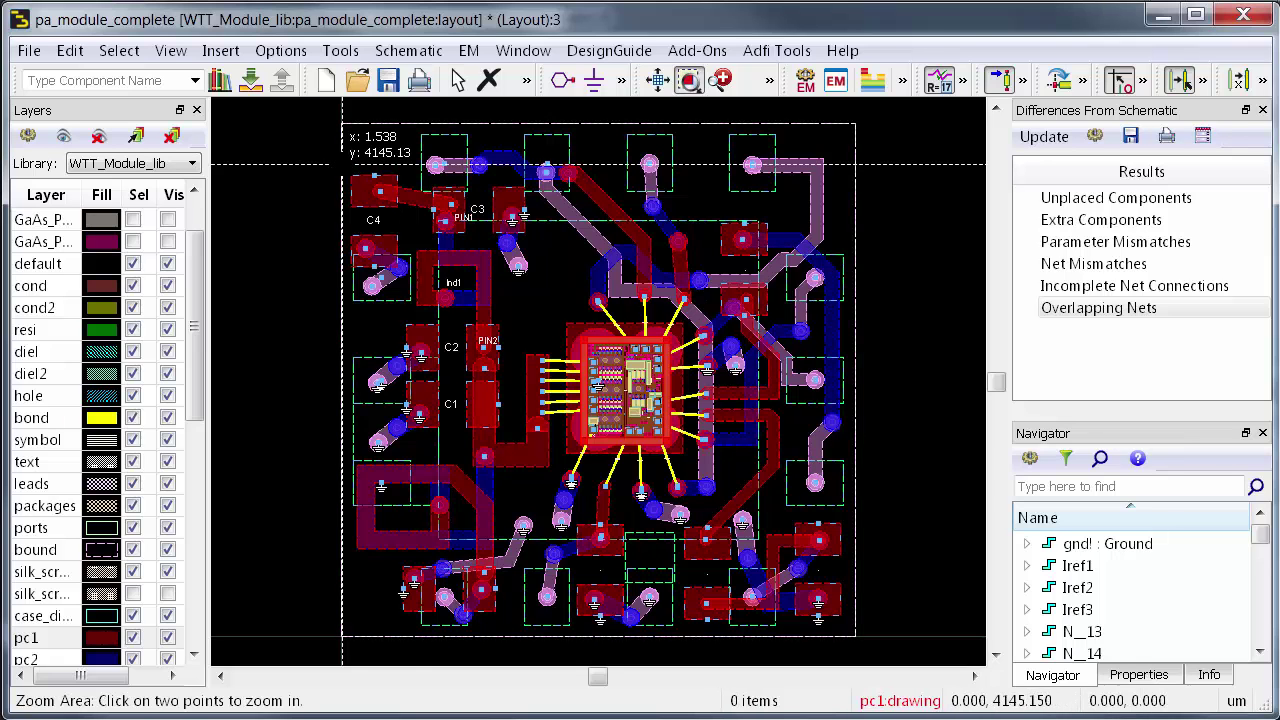
pyautogui.click(343, 160)
pyautogui.click(703, 393)
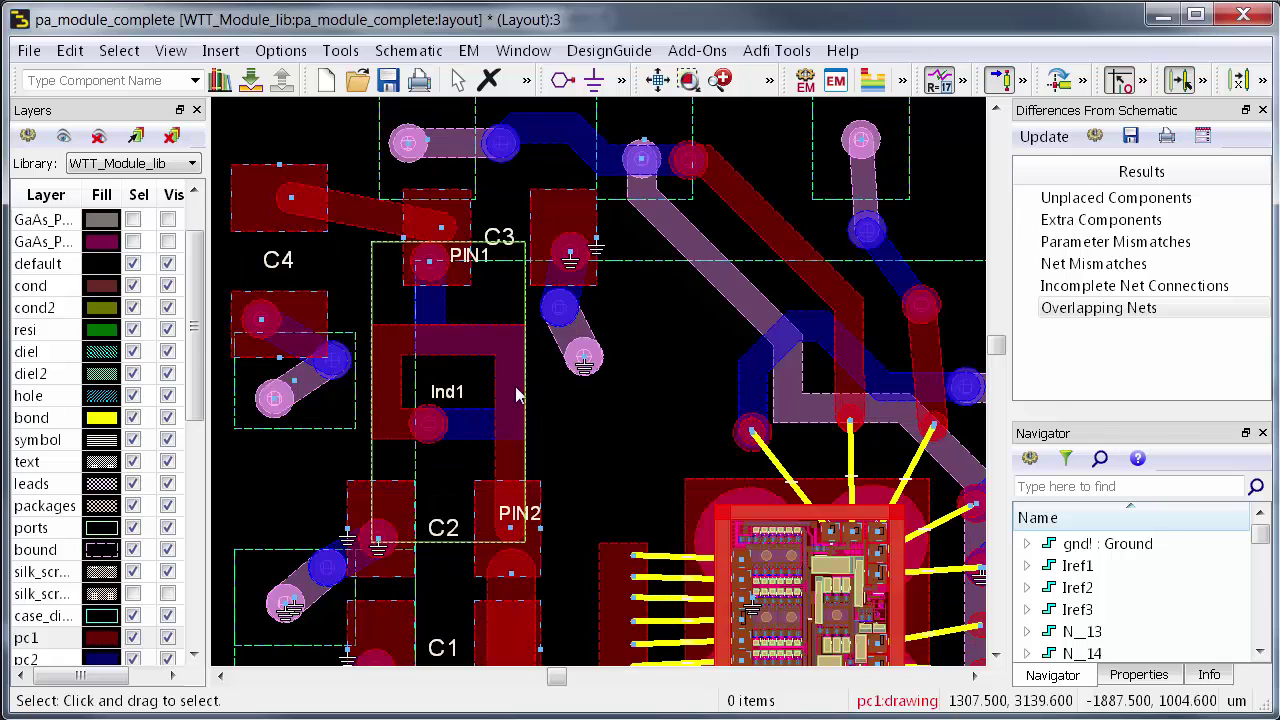
pyautogui.press('r')
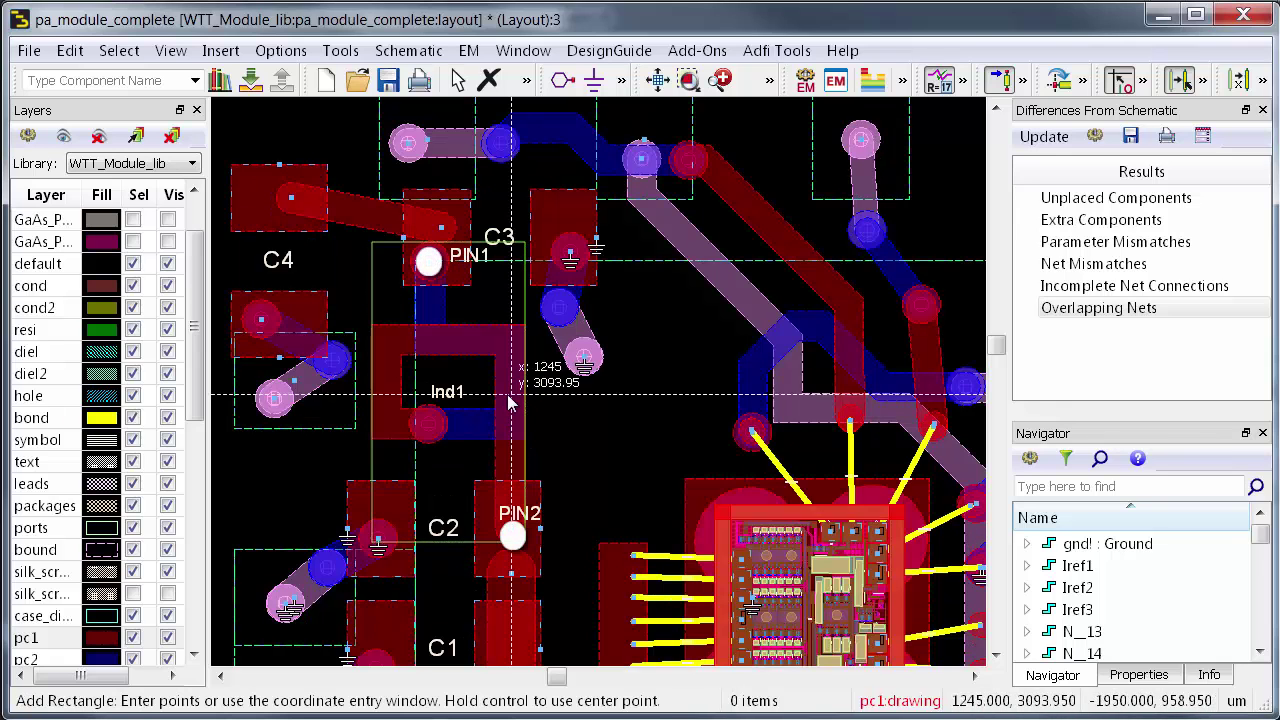
pyautogui.click(494, 366)
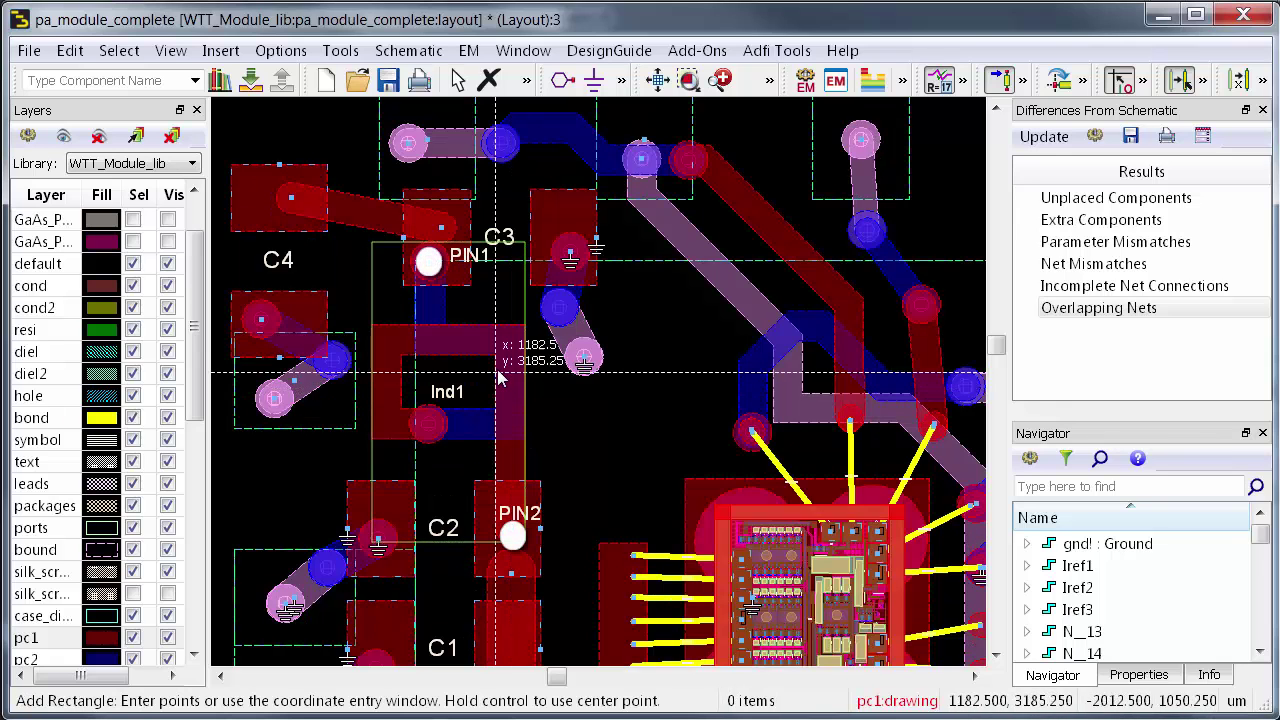
pyautogui.click(871, 371)
pyautogui.press('Escape')
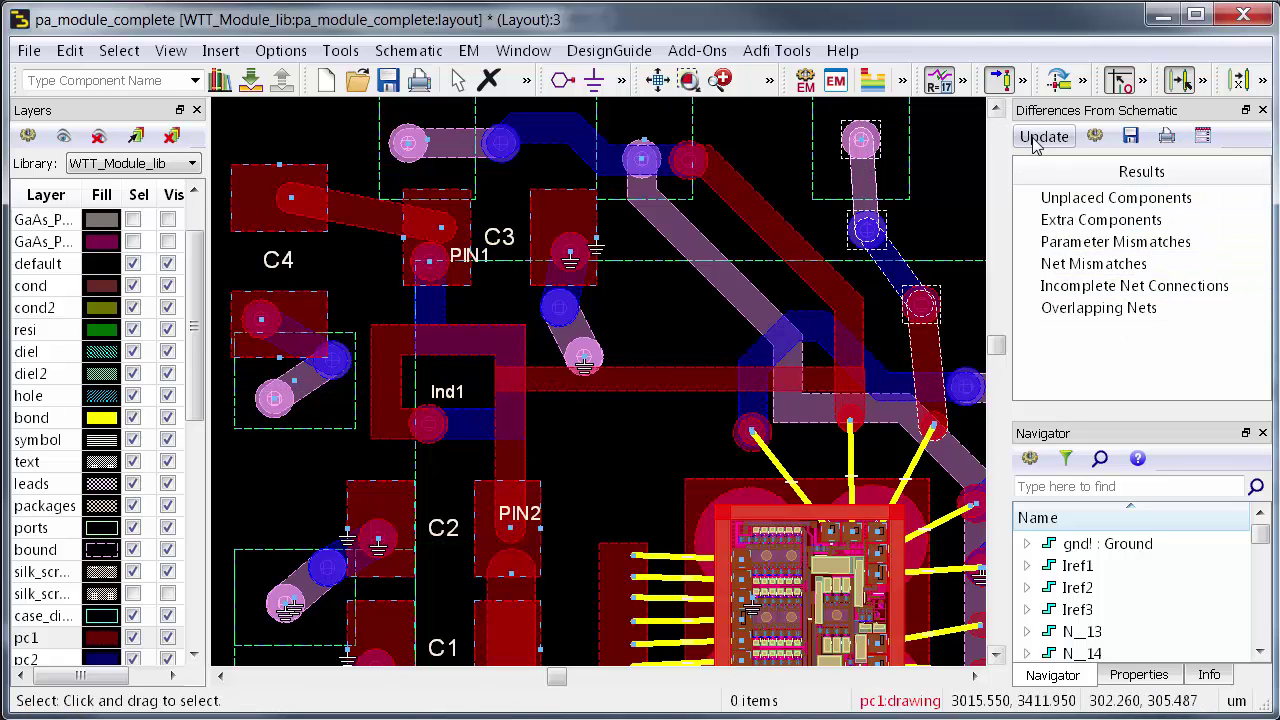
# Inspect the new rectangle and fit the whole module in view
pyautogui.click(684, 386)
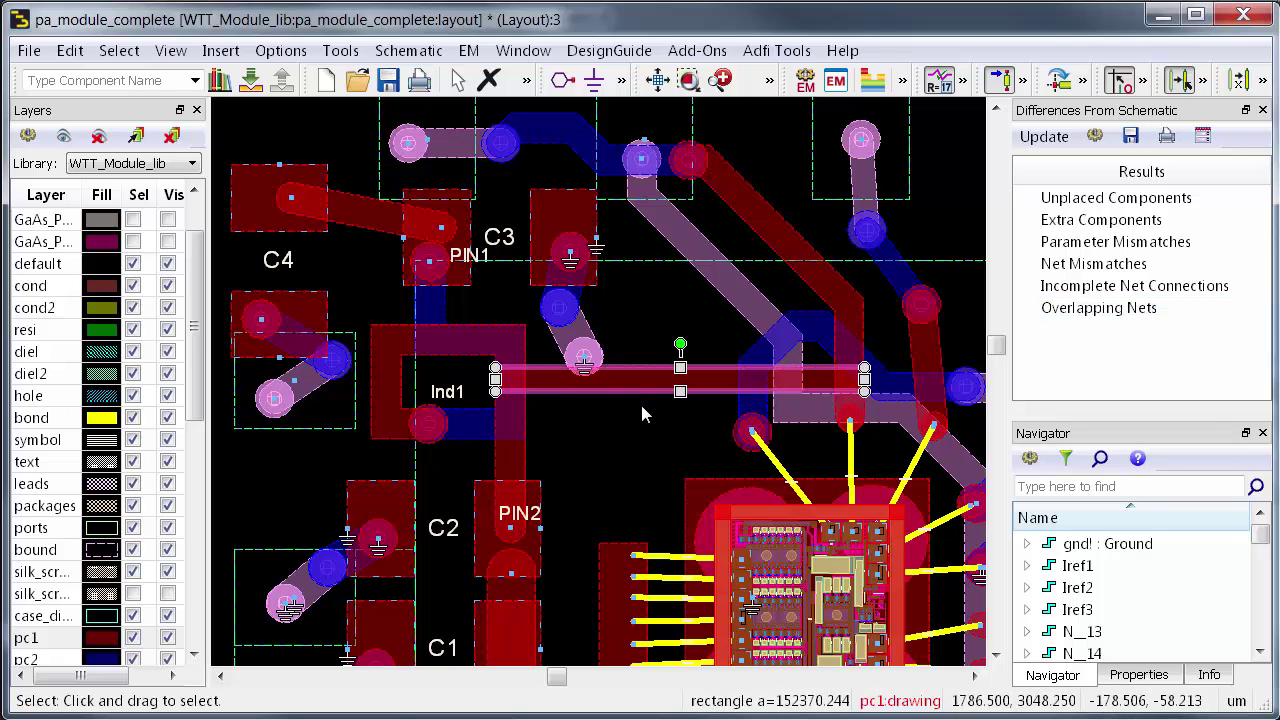
pyautogui.click(641, 414)
pyautogui.press('f')
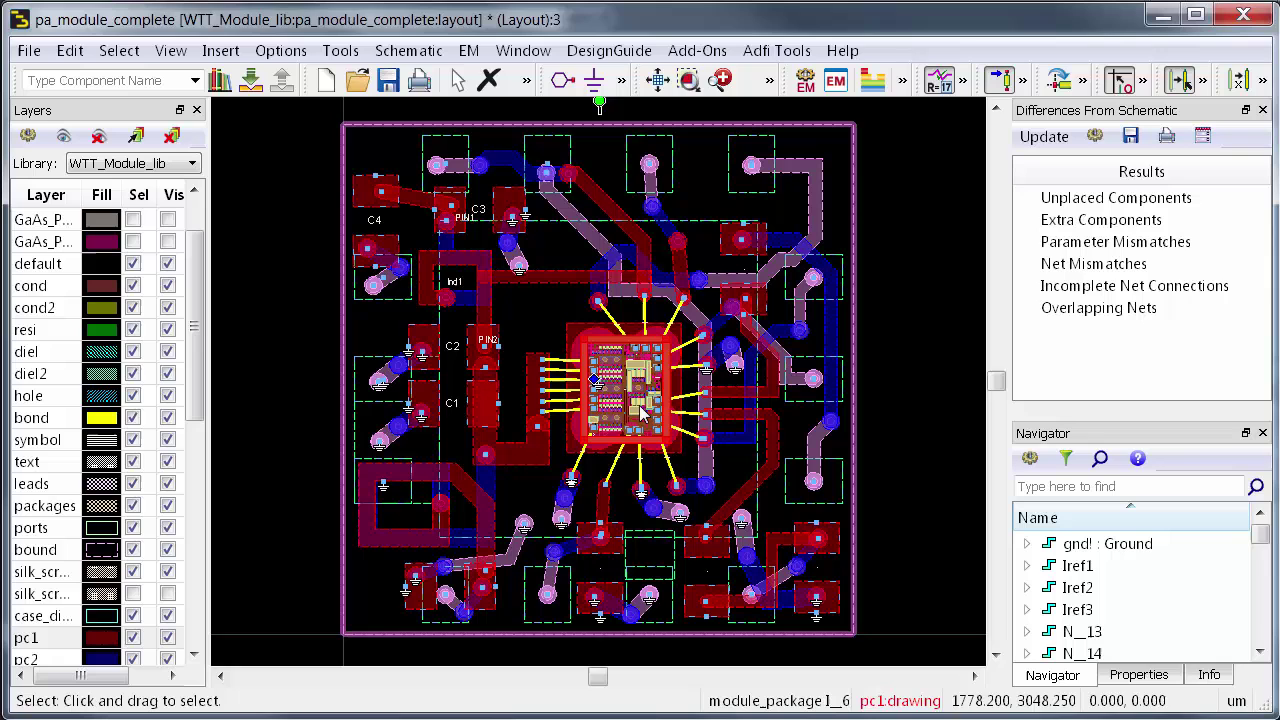
pyautogui.click(340, 50)
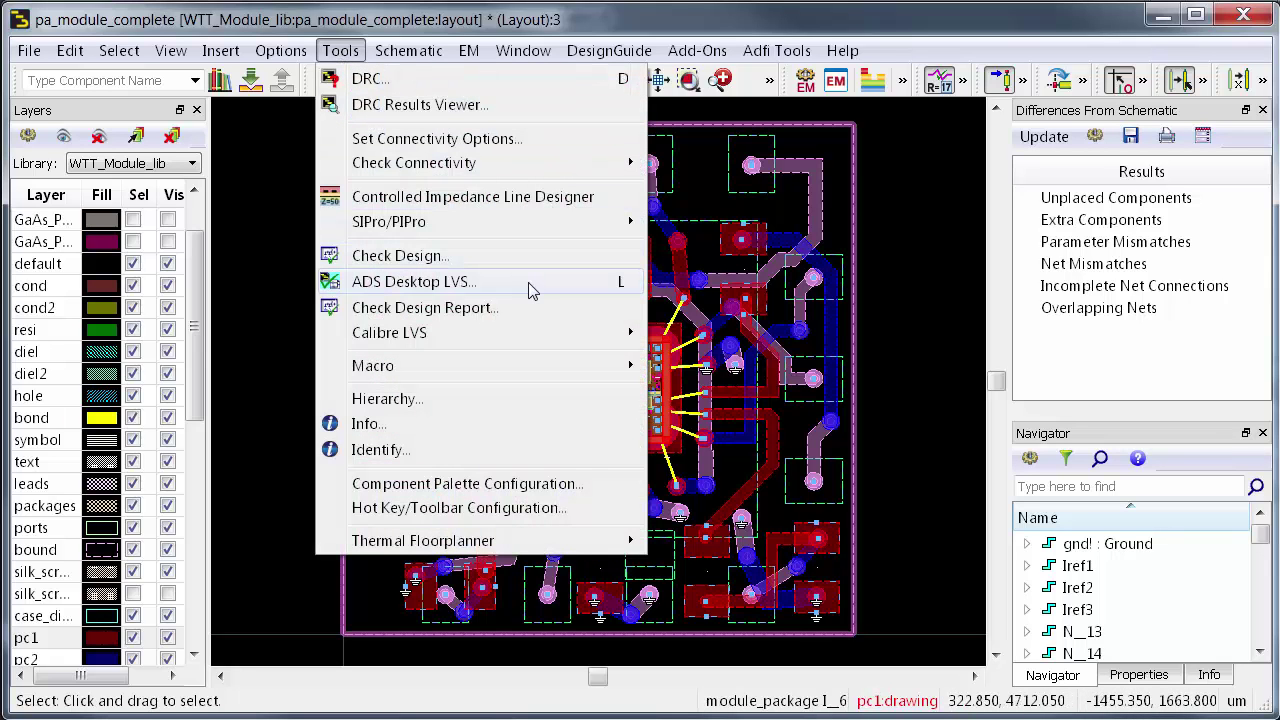
# Run ADS Desktop LVS, inspect the unmatched Net_24 under Net Mappings, then close the results
pyautogui.click(535, 284)
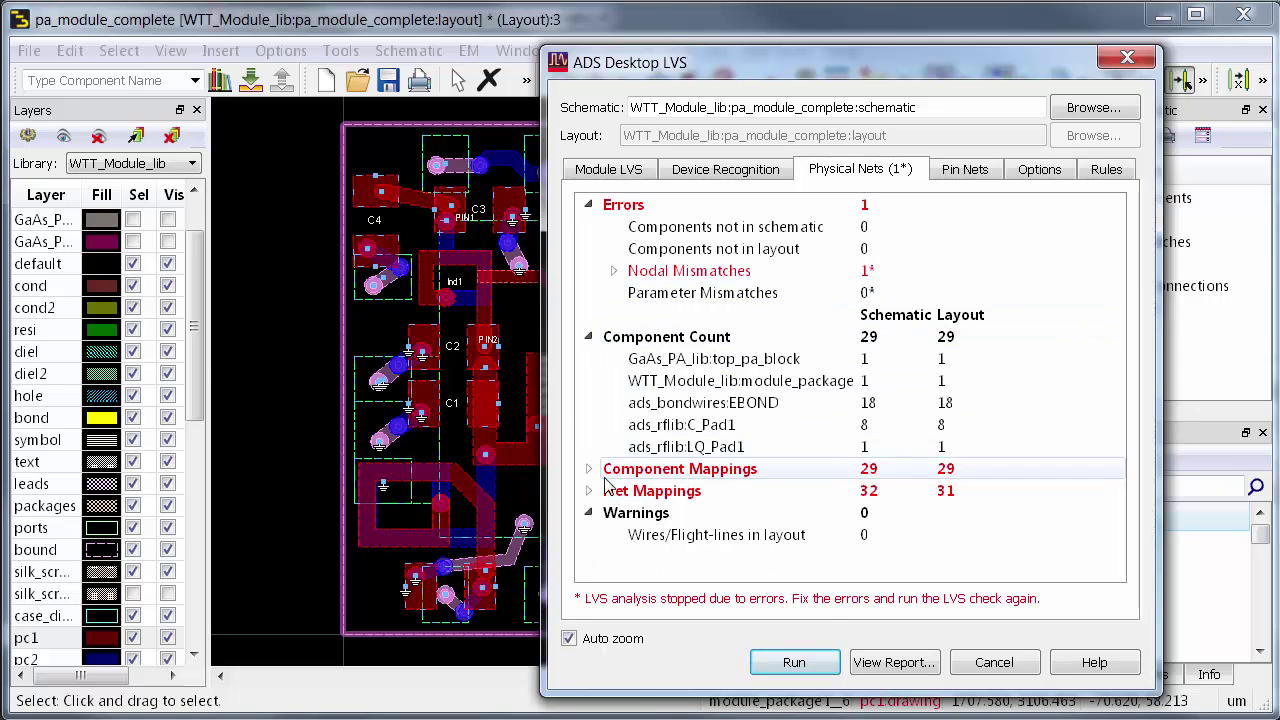
pyautogui.click(589, 491)
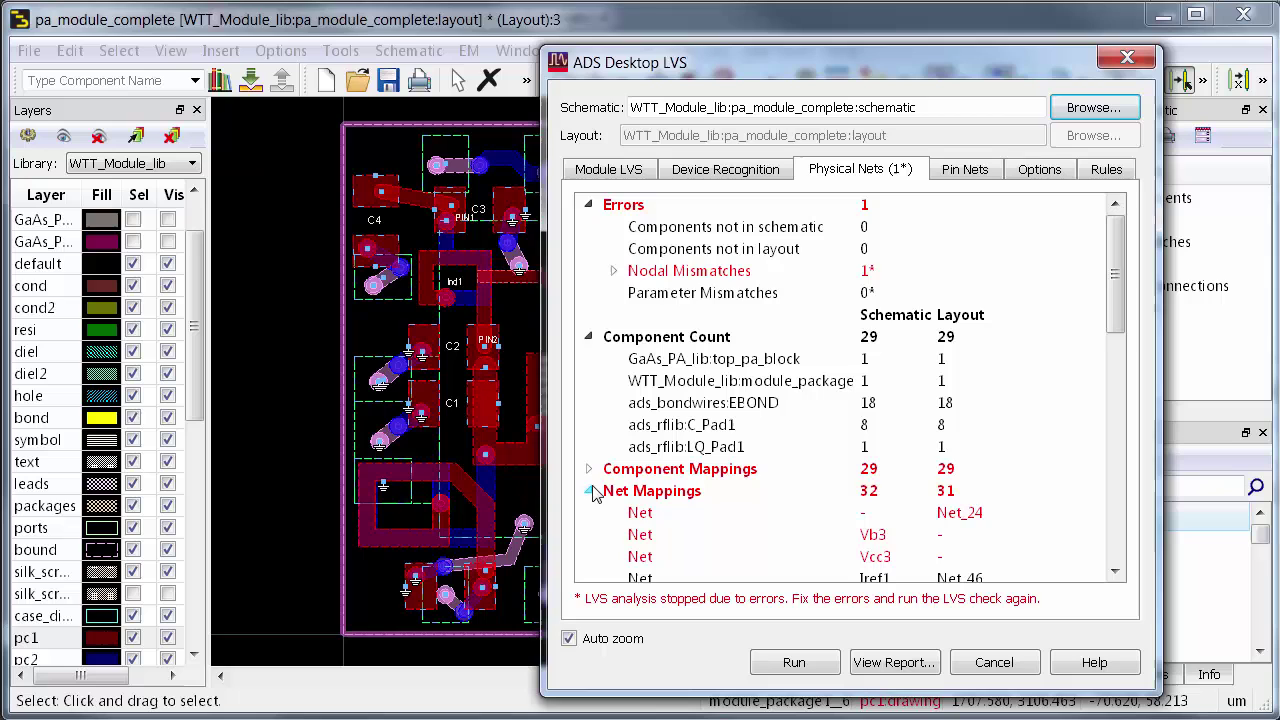
pyautogui.click(652, 515)
pyautogui.moveTo(668, 70); pyautogui.dragTo(93, 58)
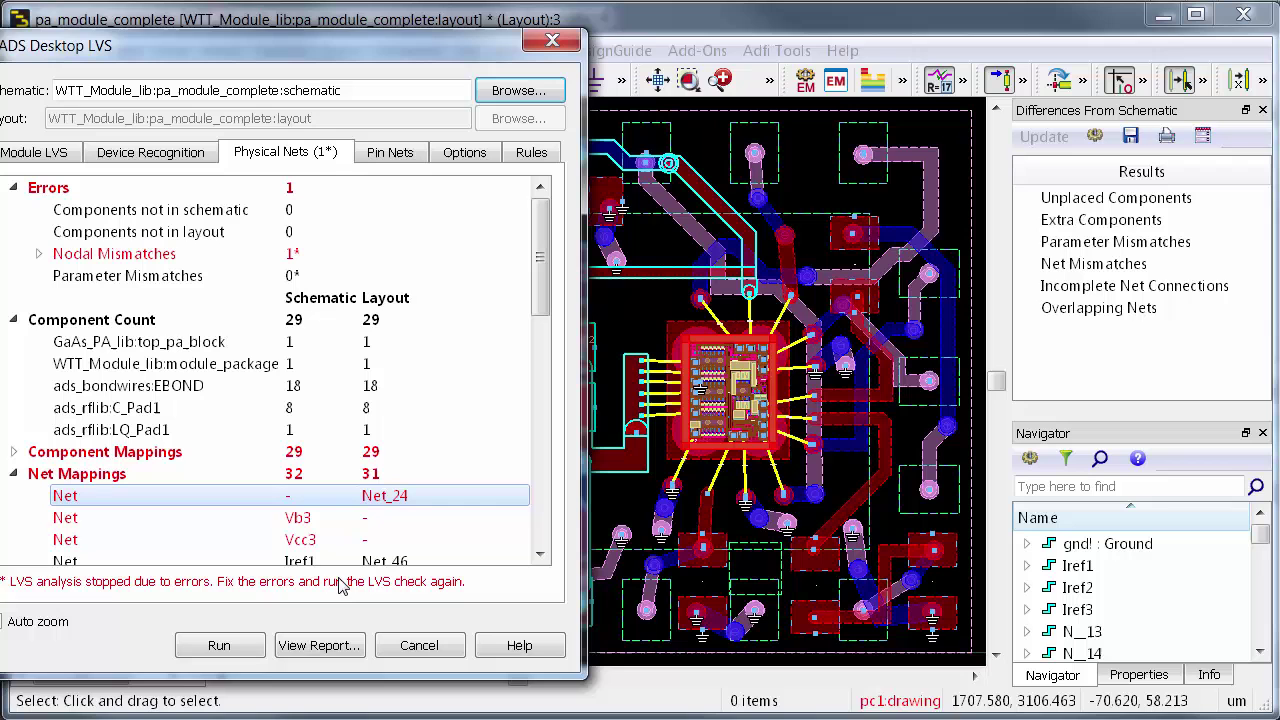
pyautogui.moveTo(326, 52); pyautogui.dragTo(395, 44)
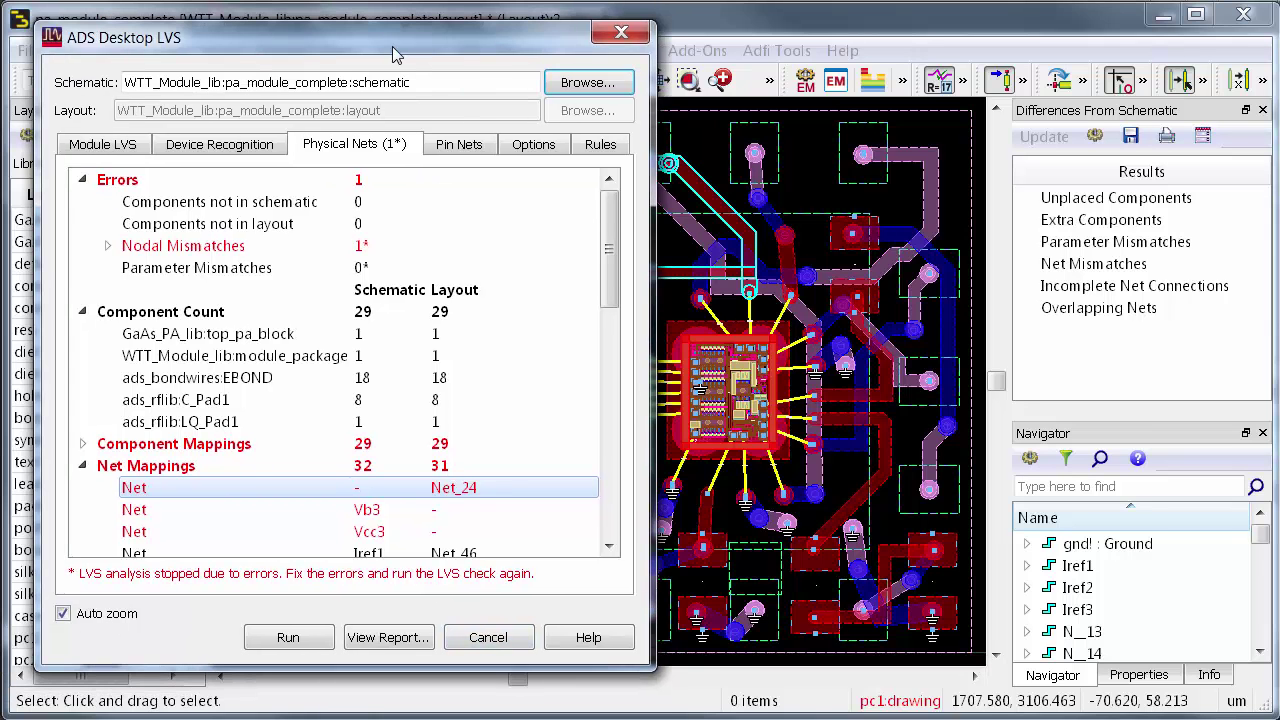
pyautogui.click(487, 637)
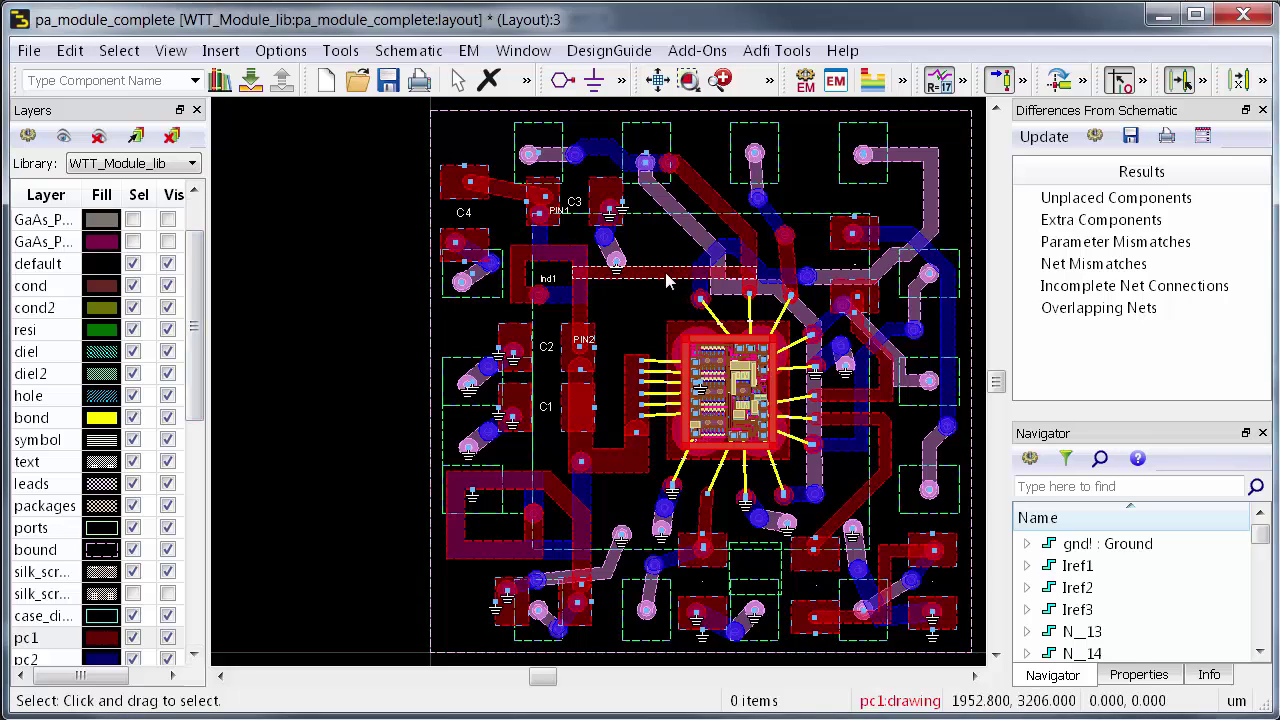
pyautogui.click(665, 275)
pyautogui.press('Escape')
pyautogui.click(872, 80)
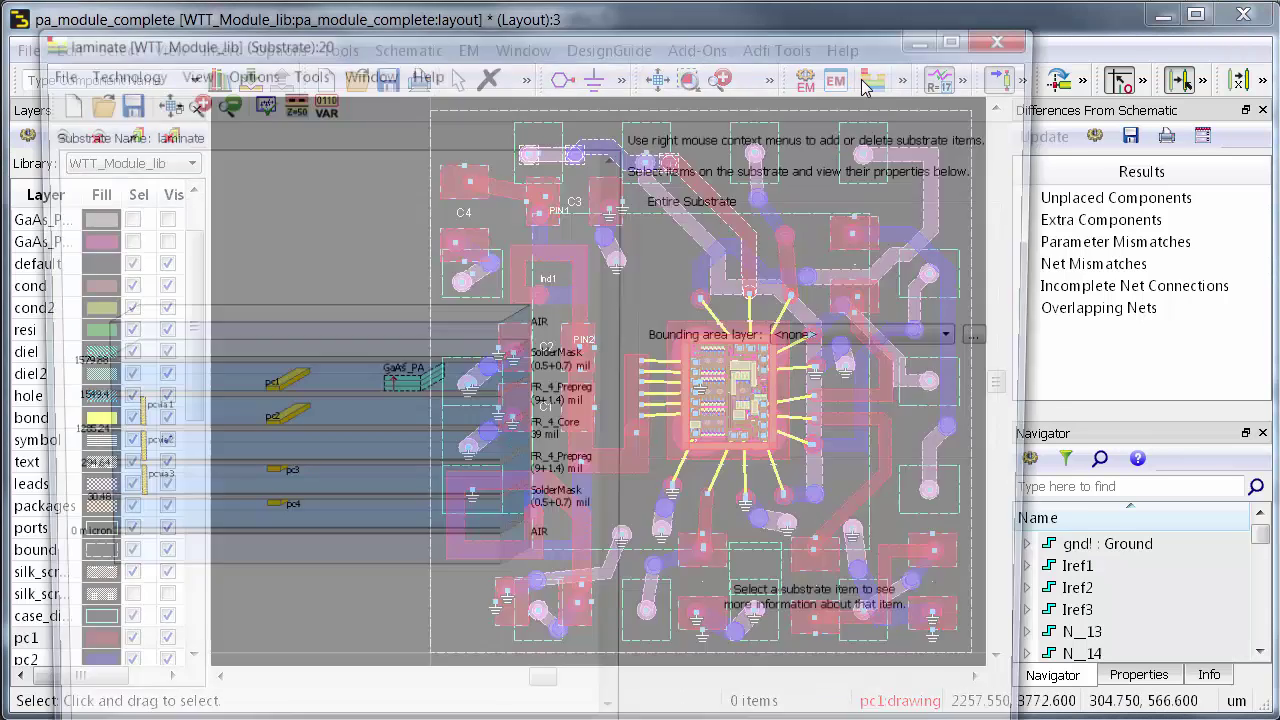
pyautogui.click(399, 401)
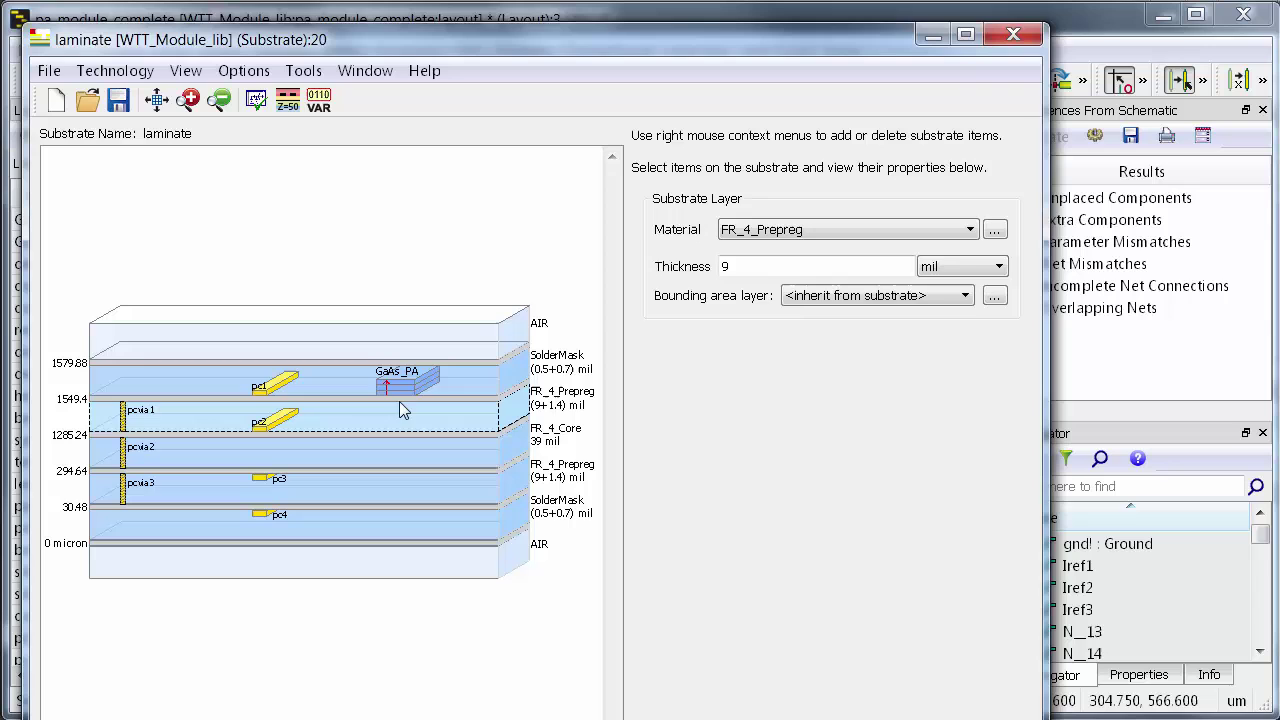
pyautogui.click(400, 398)
pyautogui.click(398, 384)
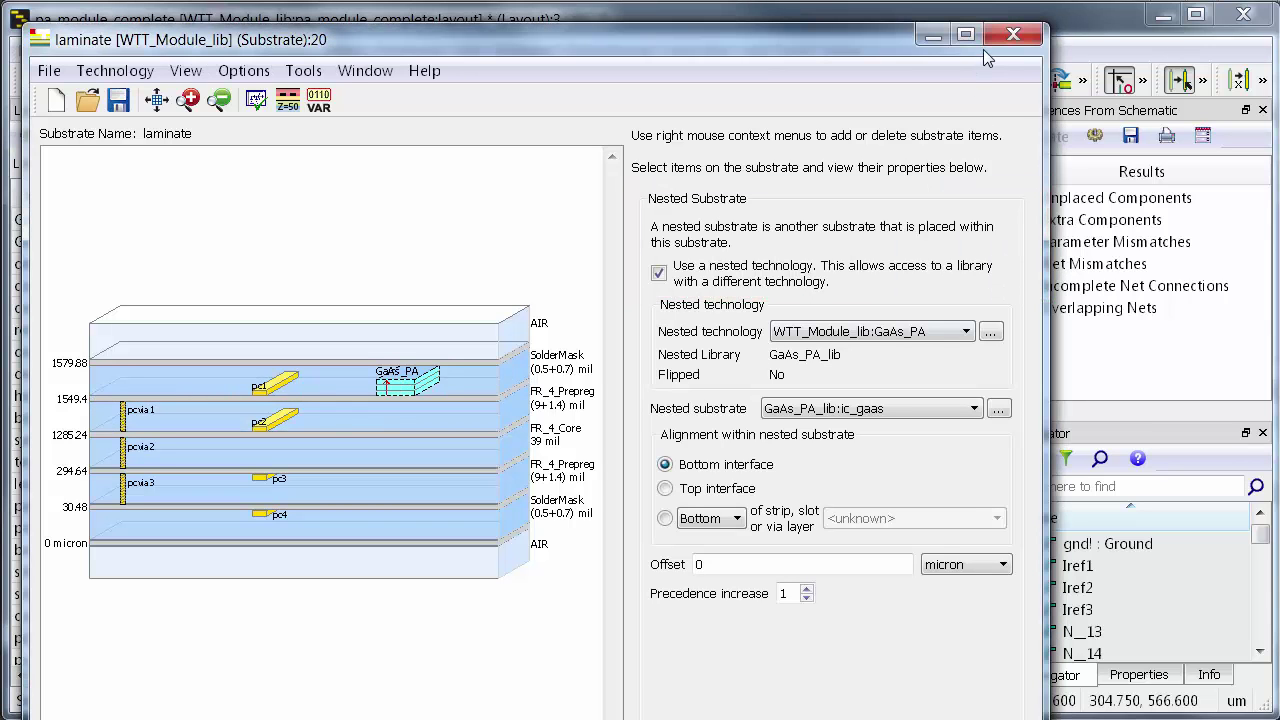
pyautogui.click(1015, 38)
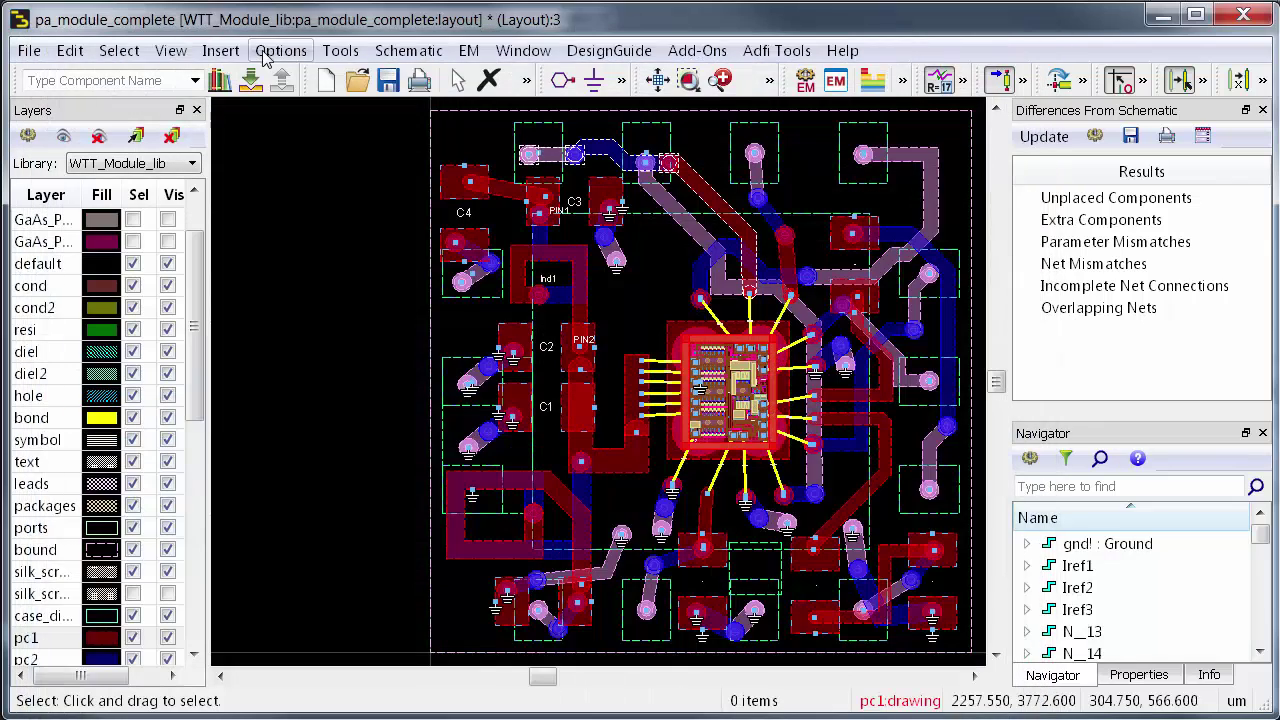
# Review the GaAs_PA nested technology's equivalent layers, from EMESA down to BACKVIA
pyautogui.click(280, 50)
pyautogui.moveTo(390, 135)
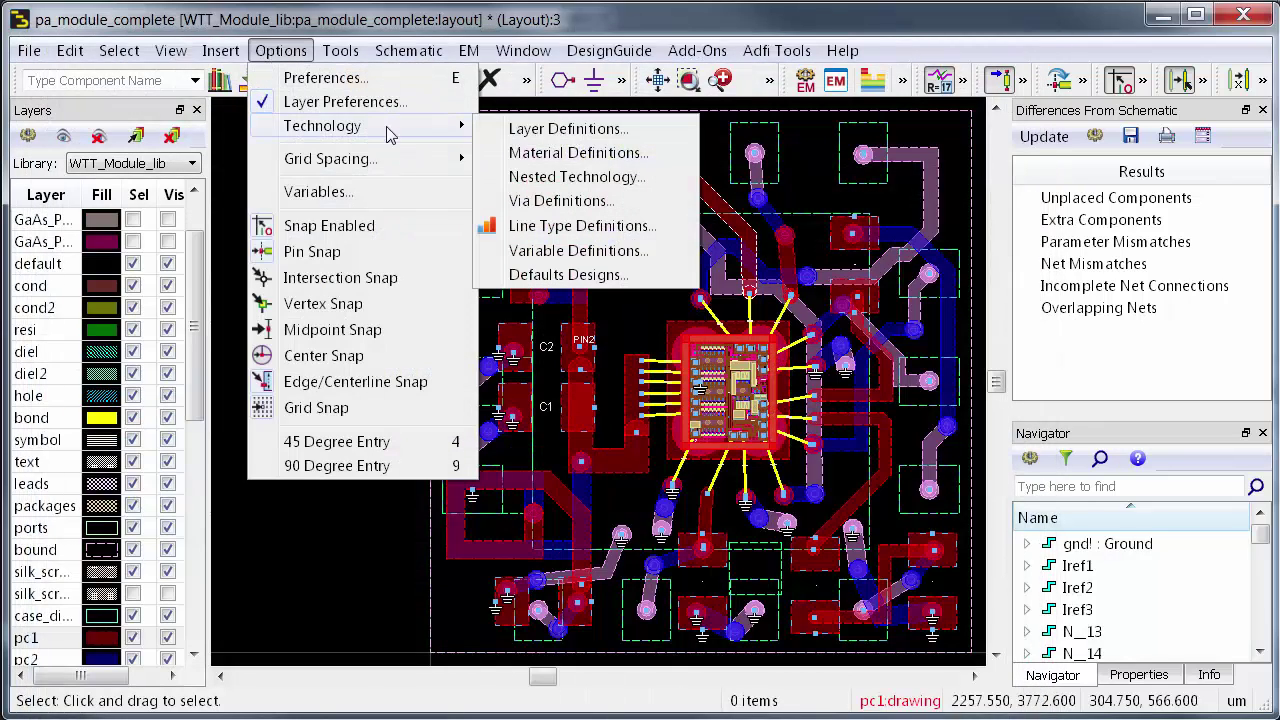
pyautogui.click(670, 180)
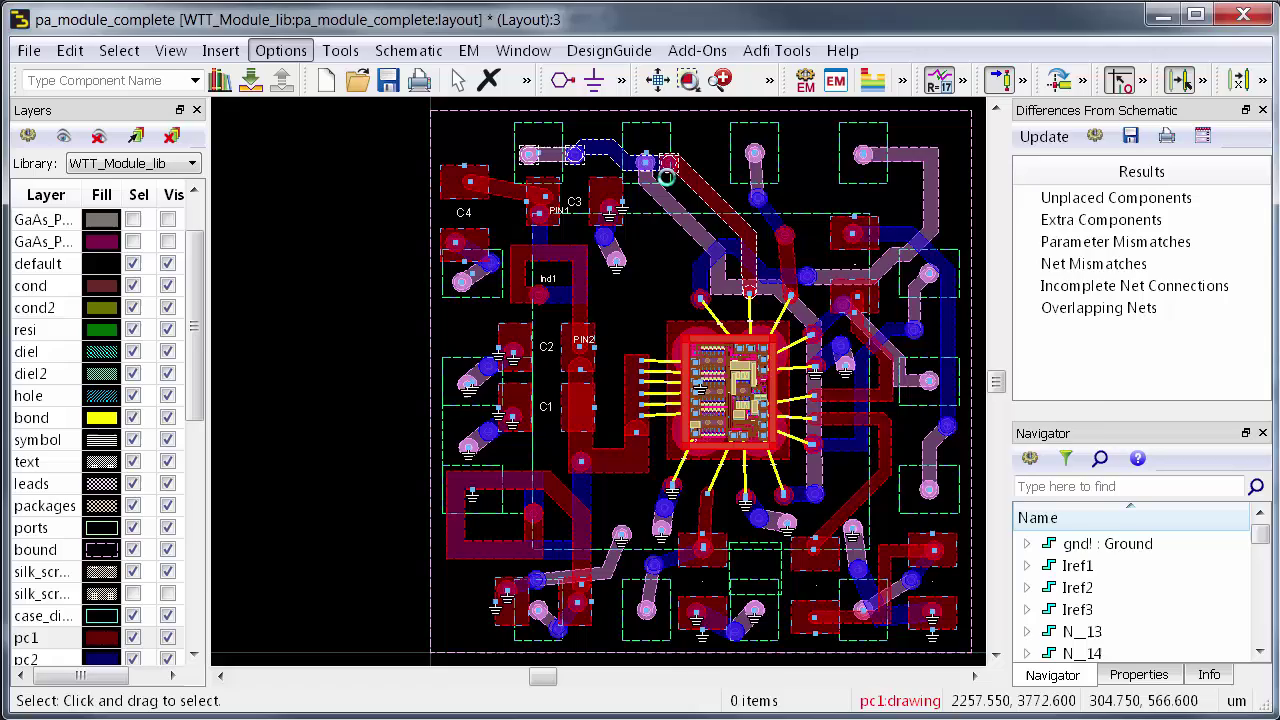
pyautogui.doubleClick(665, 274)
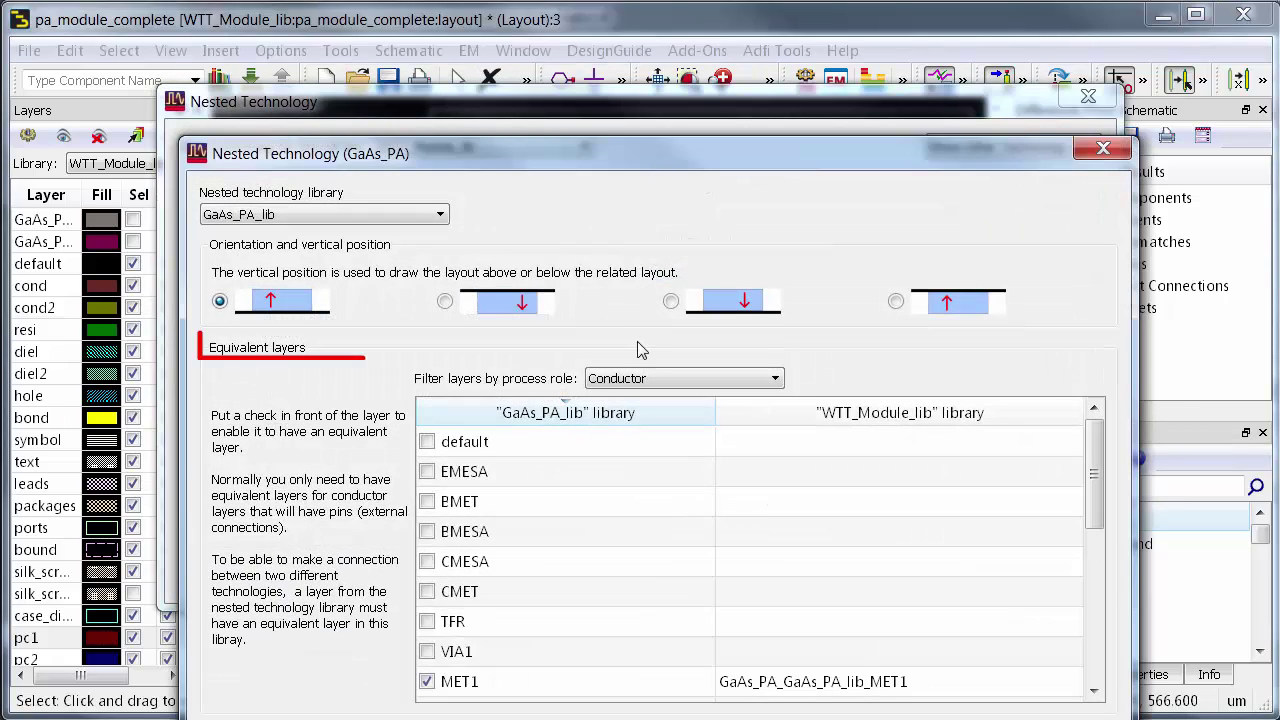
pyautogui.click(577, 476)
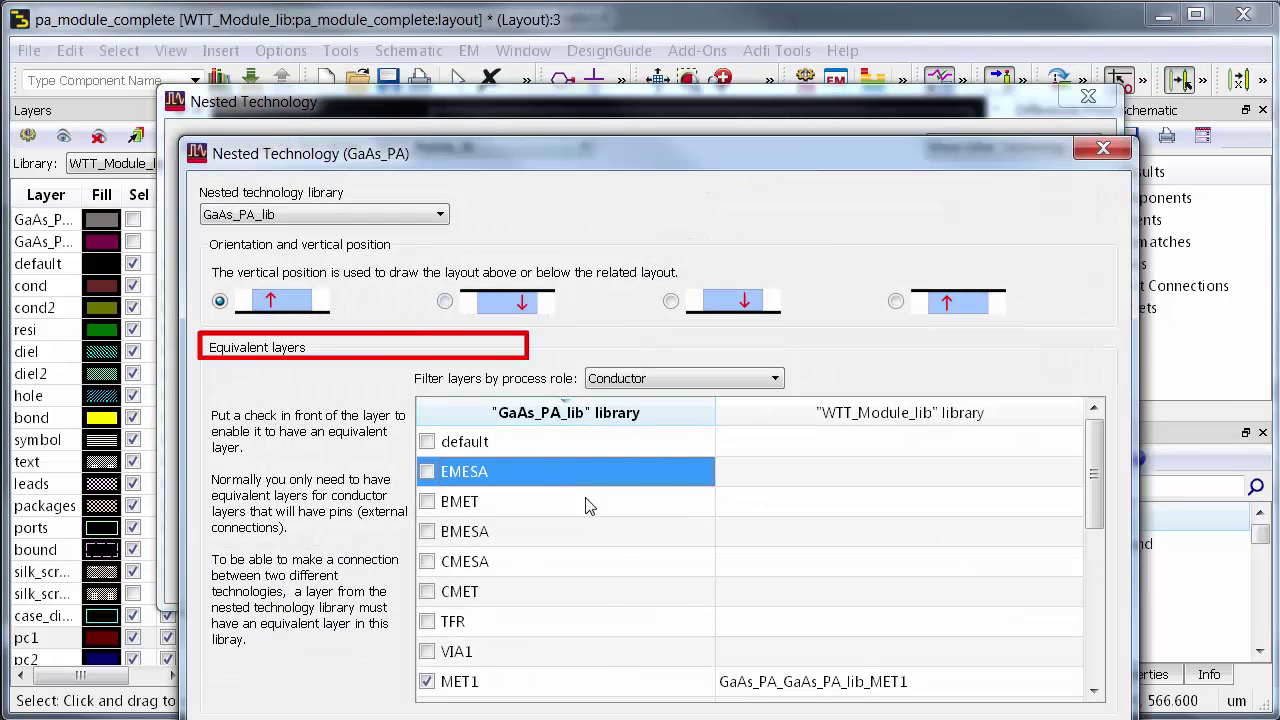
pyautogui.press('Down')
pyautogui.press('Down')
pyautogui.press('Down')
pyautogui.press('Down')
pyautogui.press('Down')
pyautogui.press('Down')
pyautogui.press('Down')
pyautogui.press('Down')
pyautogui.press('Down')
pyautogui.press('Down')
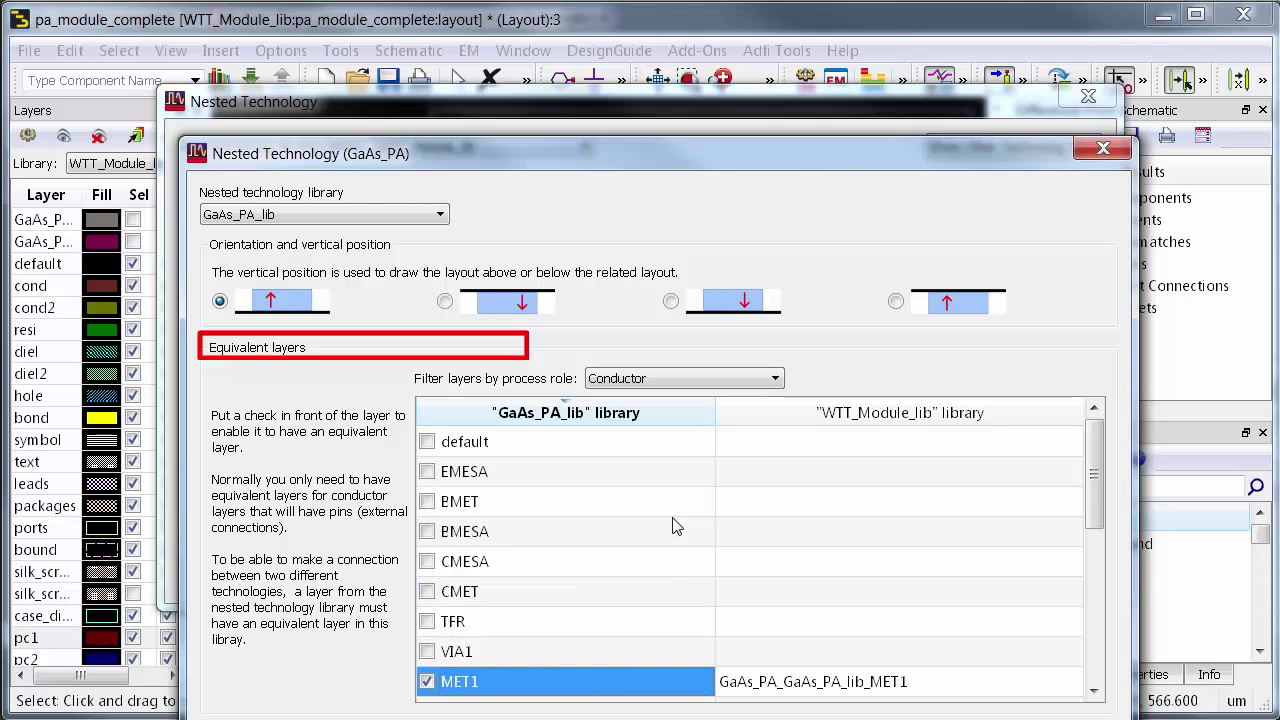
pyautogui.press('Down')
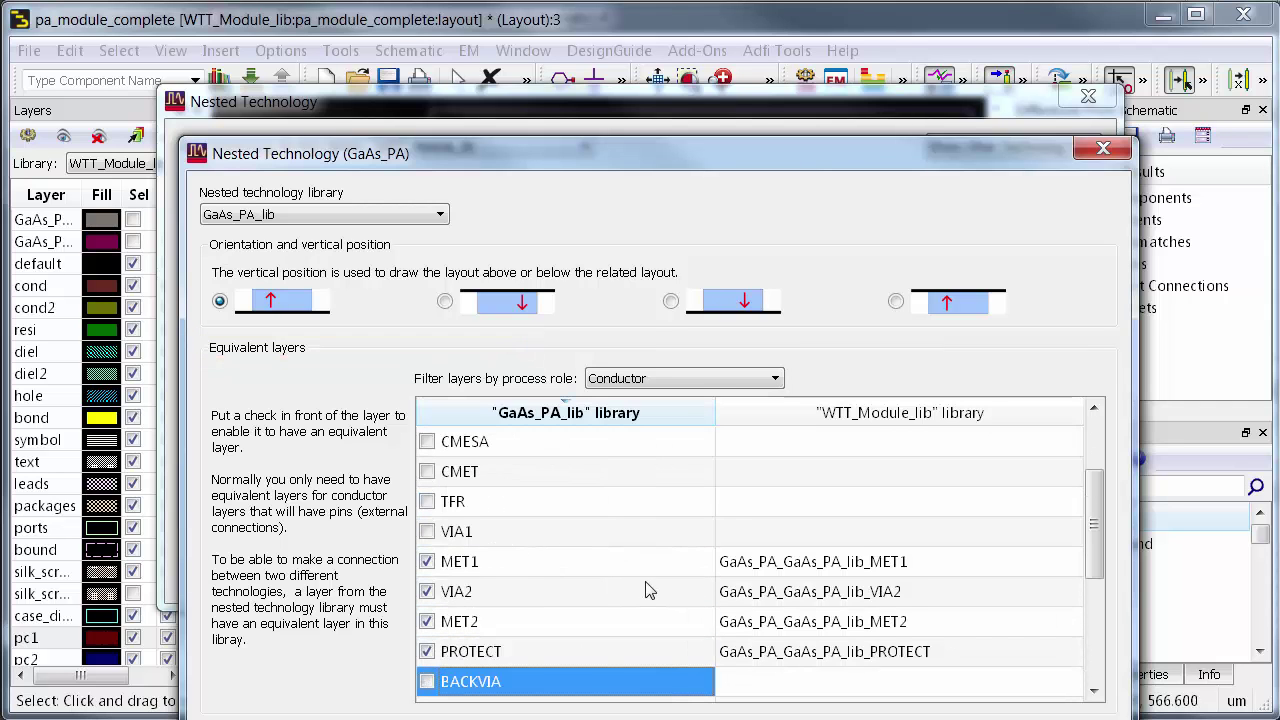
# Close the technology dialogs and select the top_pa_block chip instance in the module
pyautogui.click(968, 715)
pyautogui.click(785, 572)
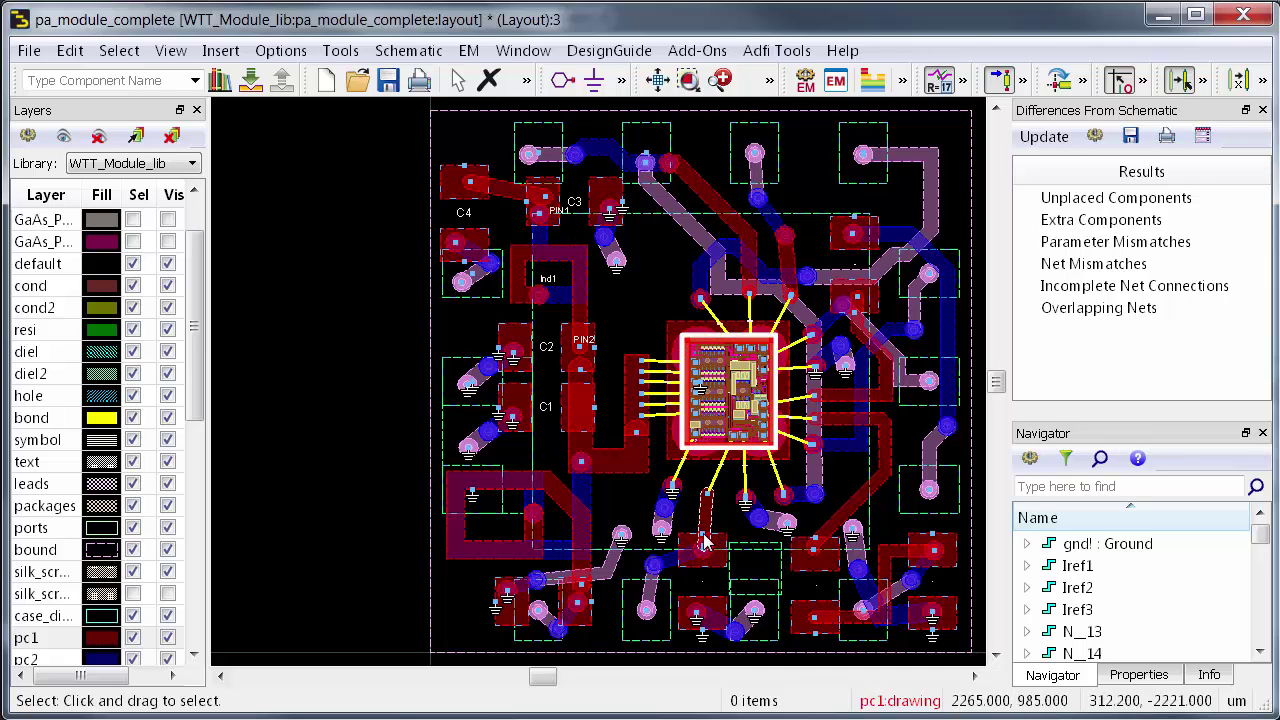
pyautogui.click(718, 393)
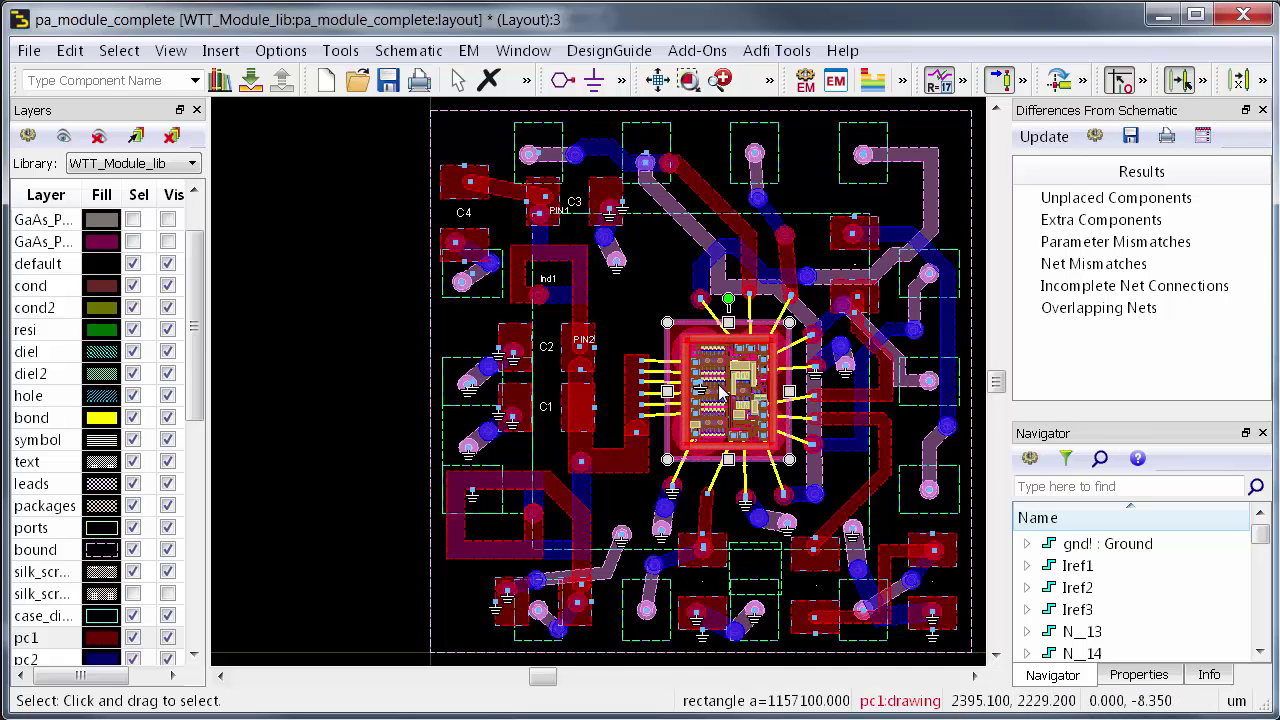
pyautogui.click(718, 393)
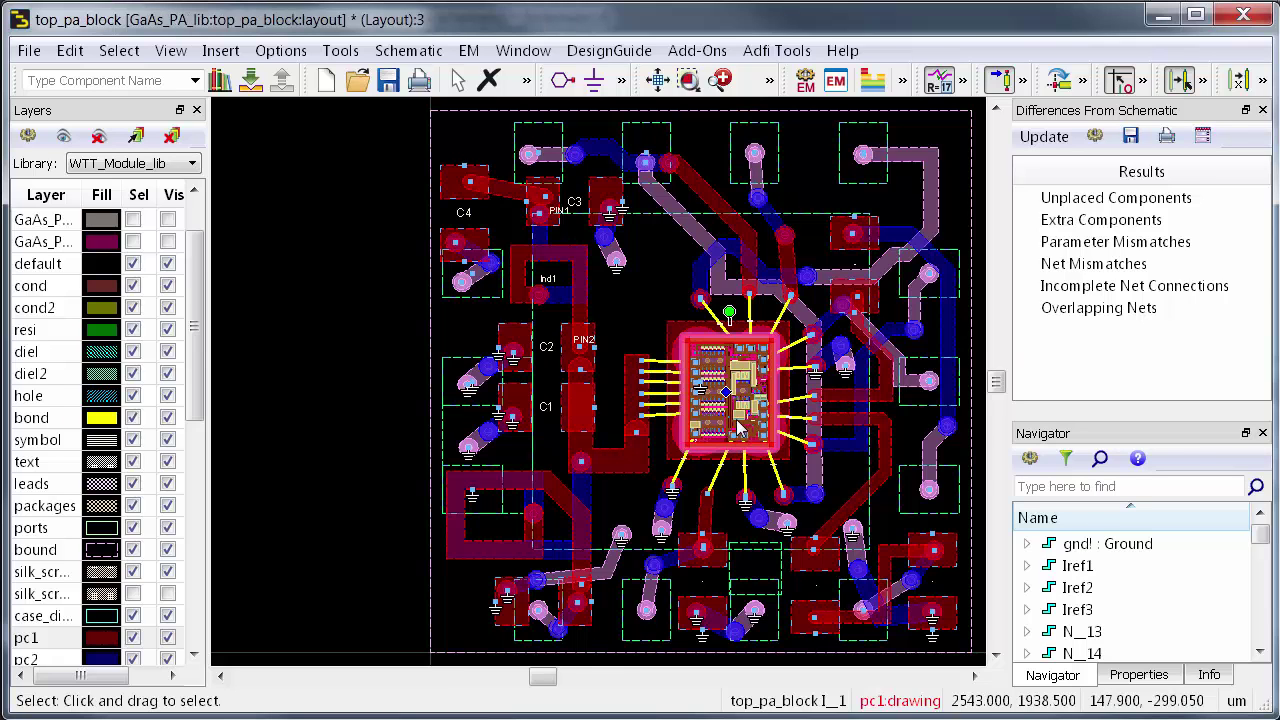
# Edit top_pa_block in place and draw a MET2 rectangle shorting the bottom-right pads
pyautogui.hotkey('ctrl', 'e')
pyautogui.click(37, 413)
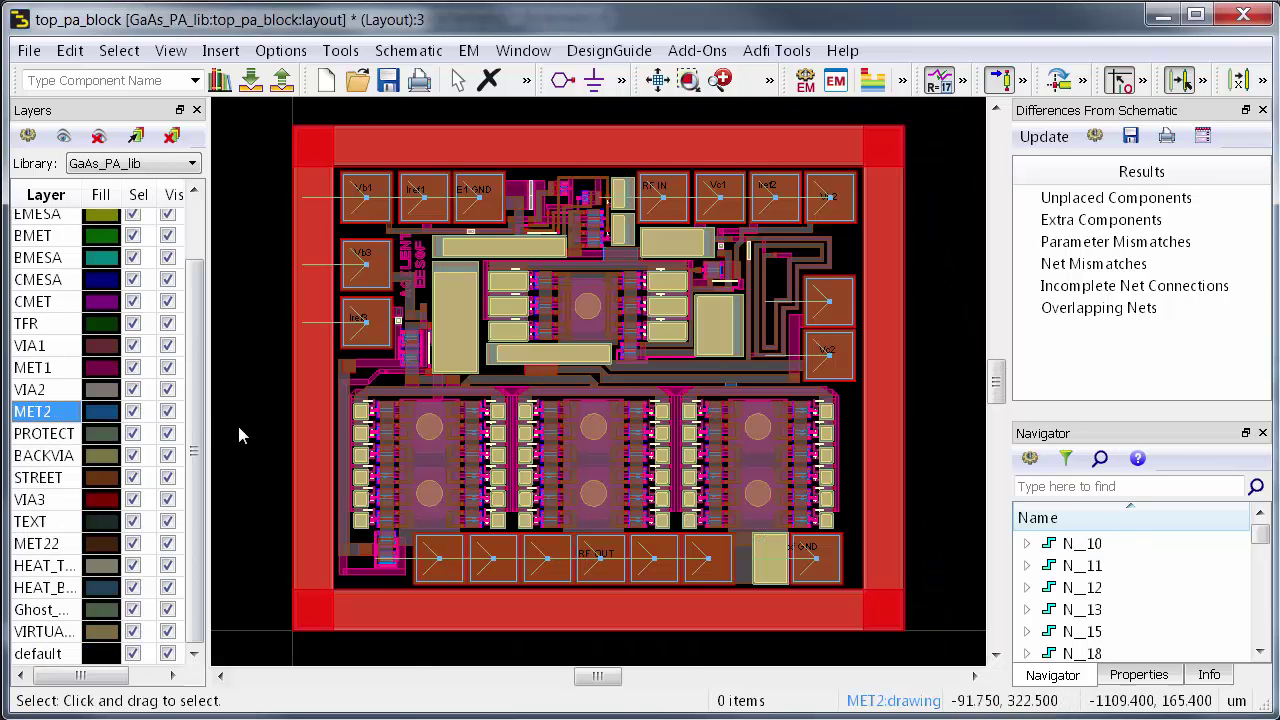
pyautogui.hotkey('ctrl', 'r')
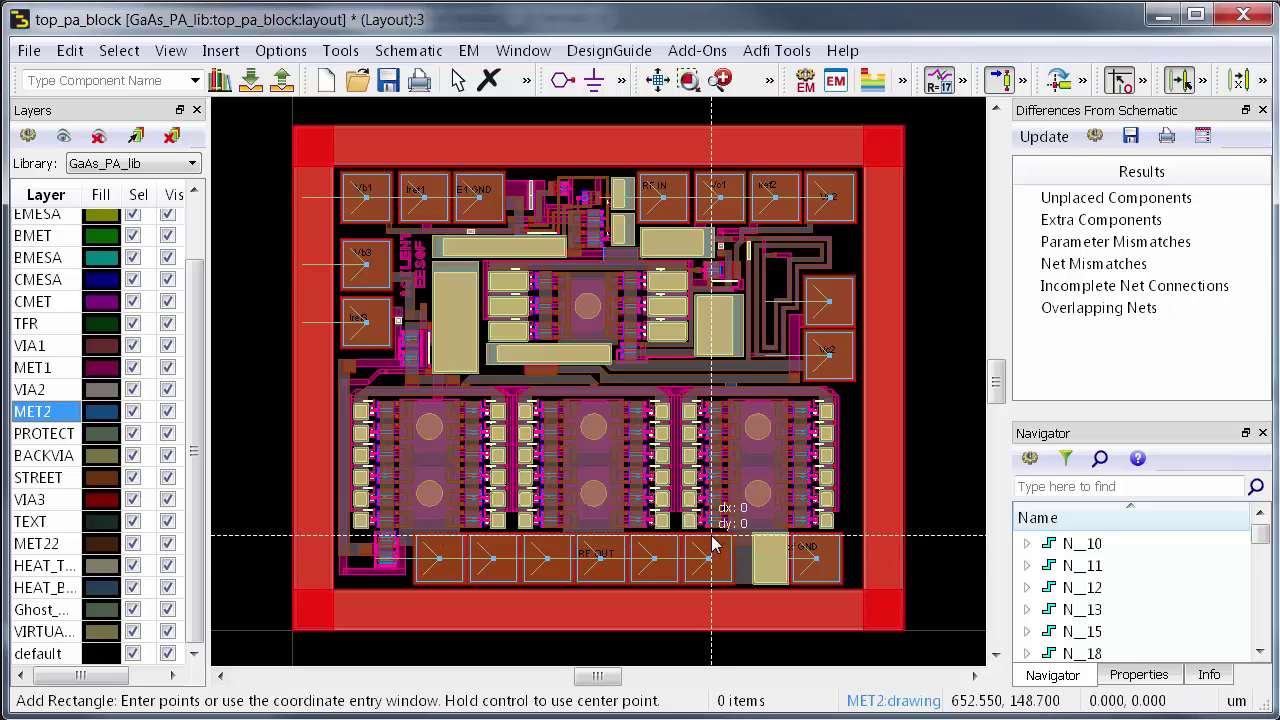
pyautogui.click(714, 540)
pyautogui.click(842, 589)
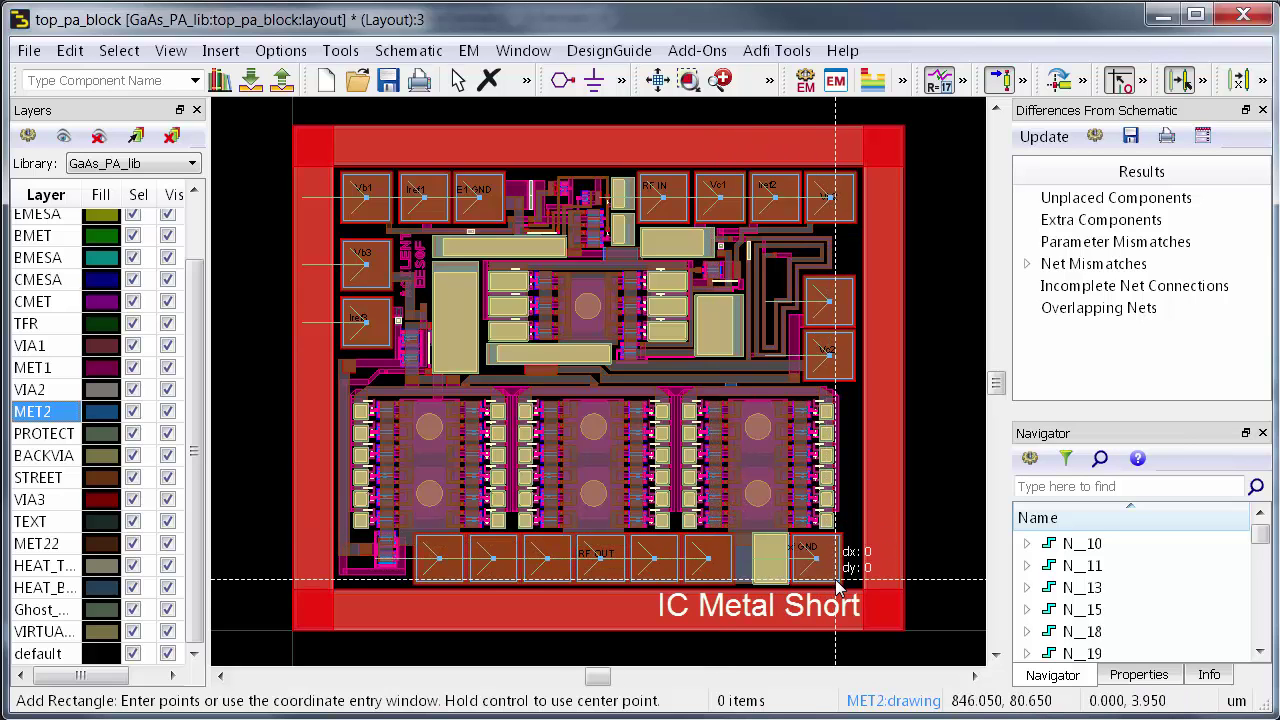
pyautogui.press('Escape')
# Return to pa_module_complete and open ADS Desktop LVS
pyautogui.hotkey('alt', 'Tab')
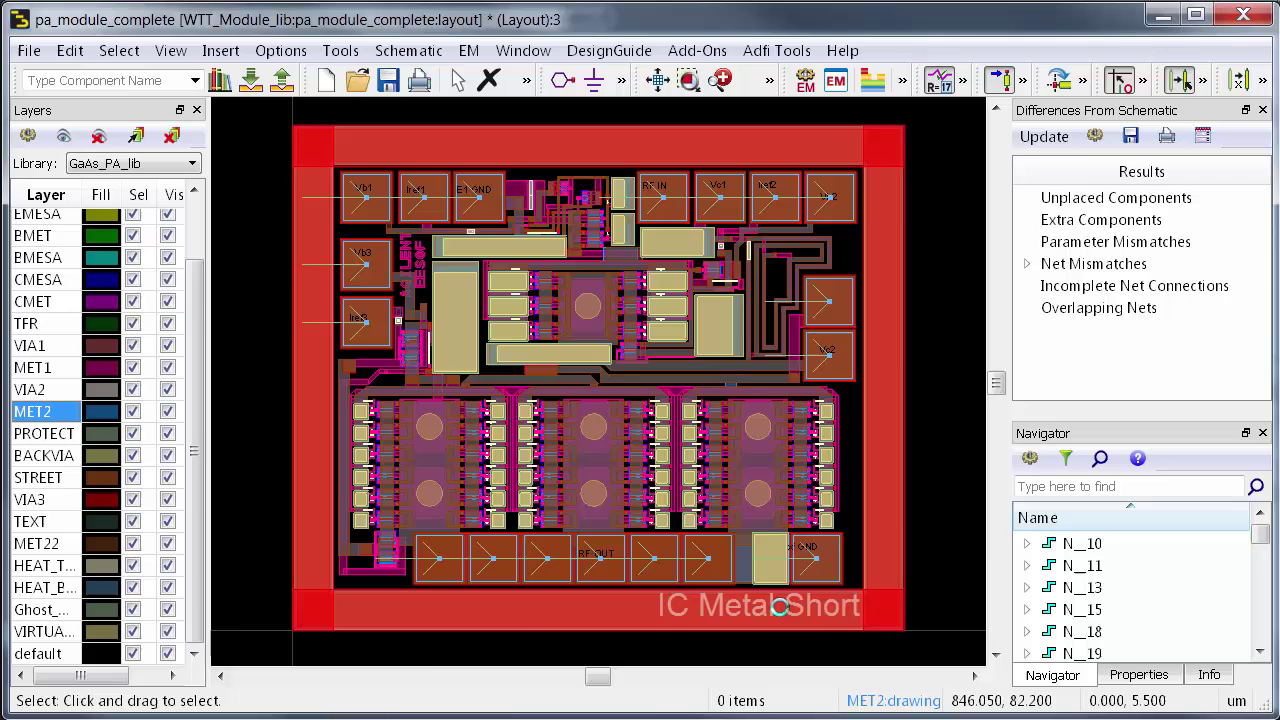
pyautogui.click(340, 50)
pyautogui.click(499, 279)
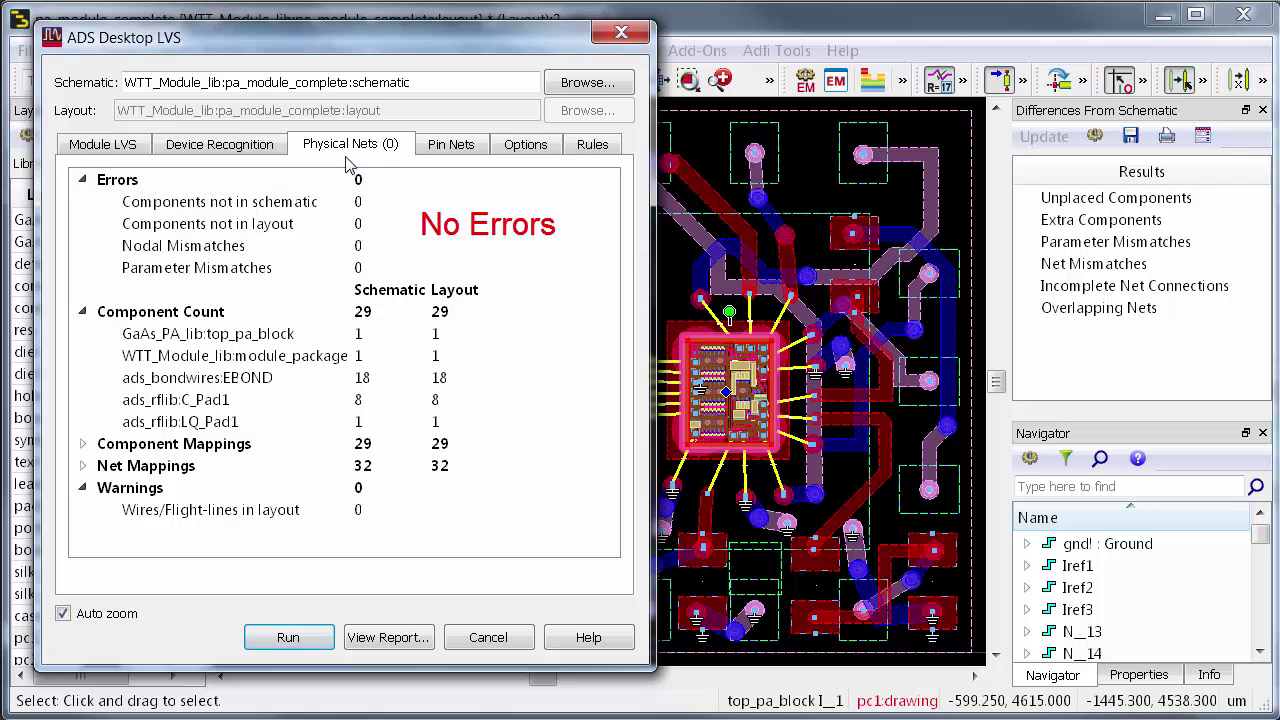
# Enable Module LVS with physical nets (multi technology), run LVS, and expand Nodal Mismatches
pyautogui.click(524, 148)
pyautogui.click(93, 201)
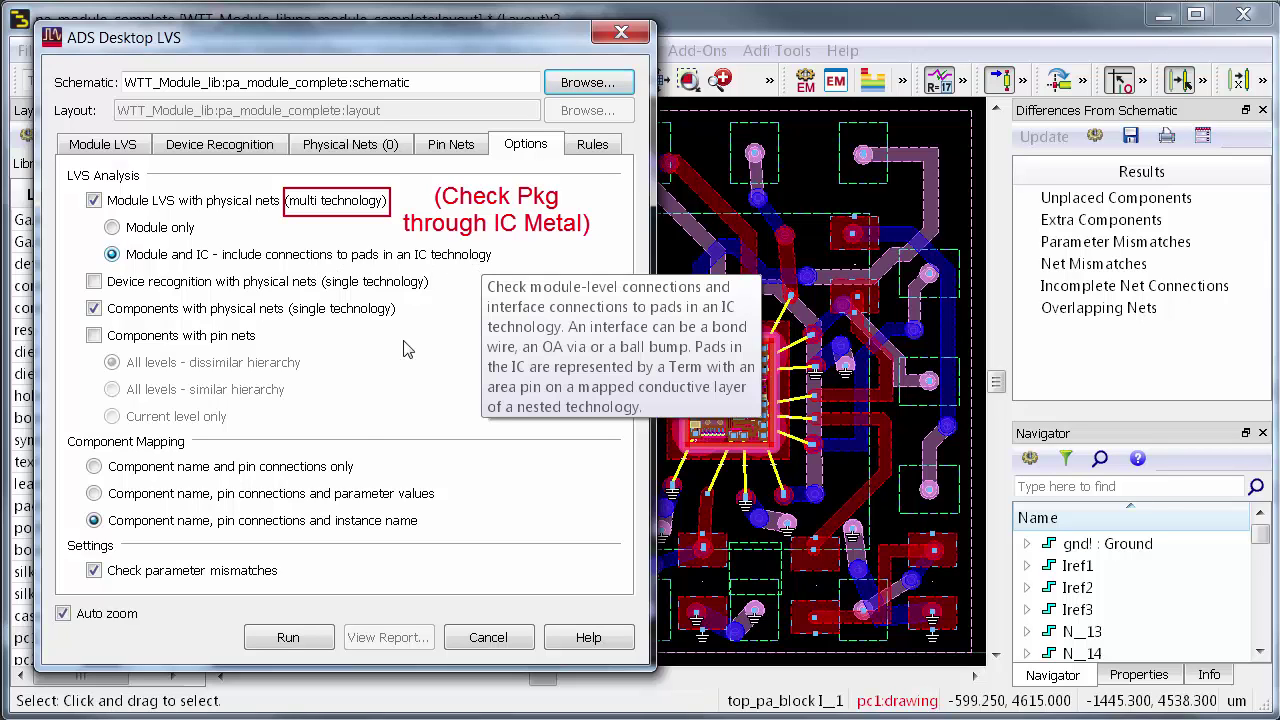
pyautogui.click(296, 645)
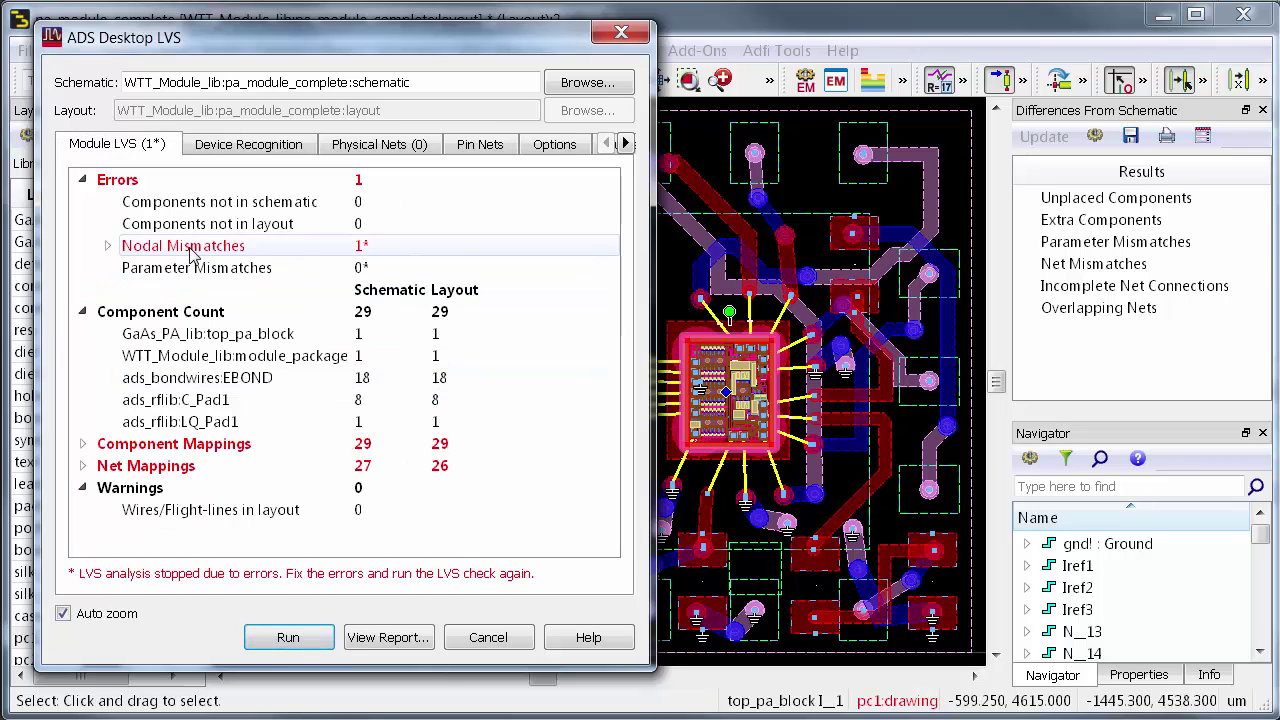
pyautogui.doubleClick(190, 250)
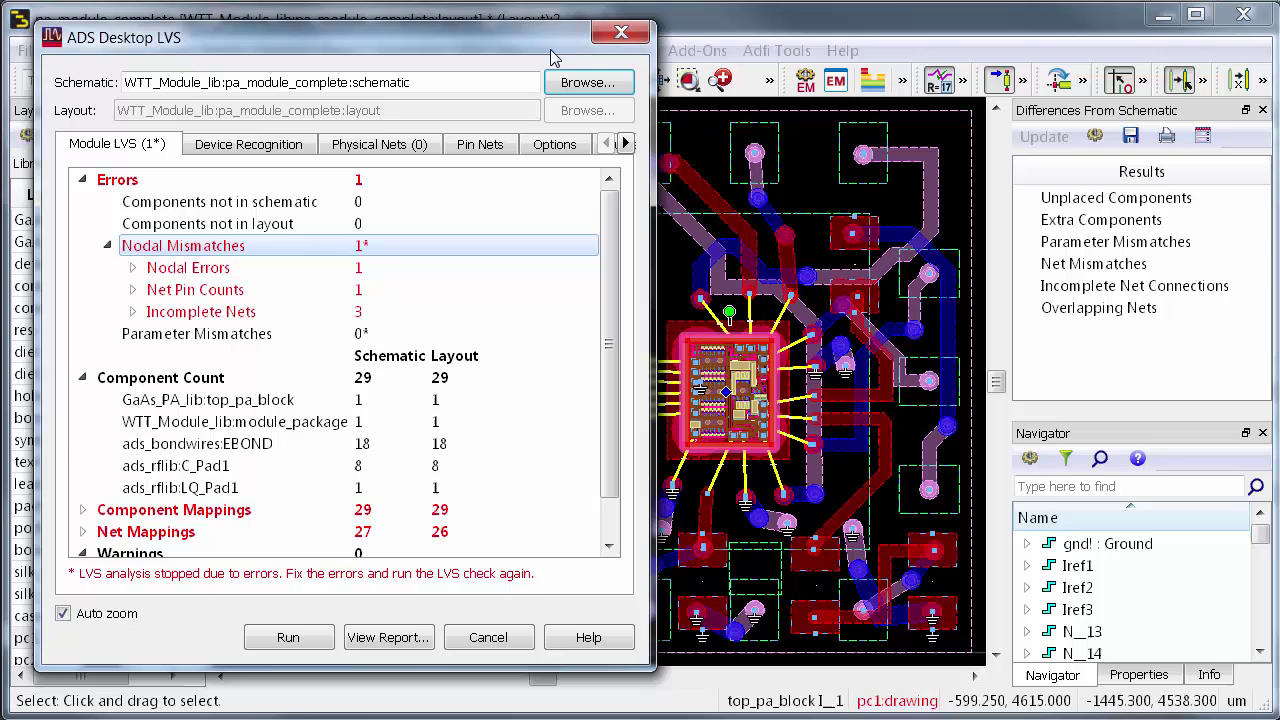
# Close LVS and set up a GDSII Stream Format export to pa_module_complete.gds
pyautogui.click(621, 35)
pyautogui.click(29, 50)
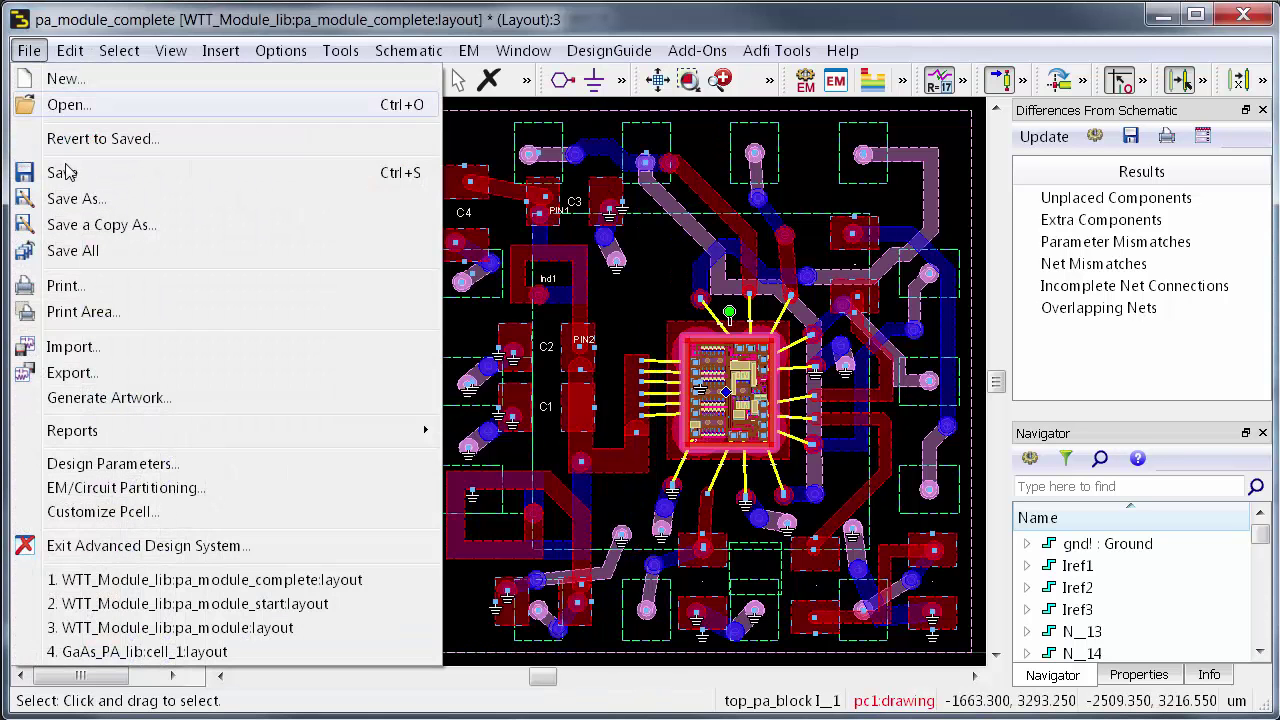
pyautogui.click(133, 382)
pyautogui.click(632, 330)
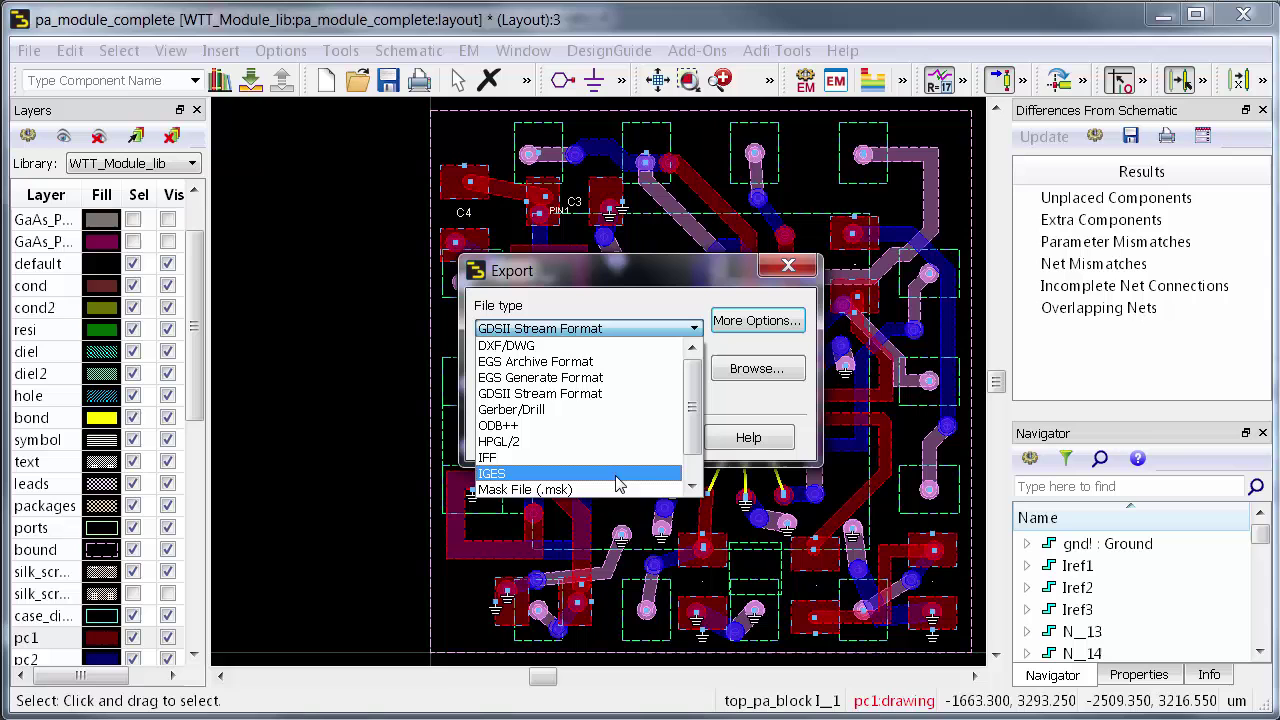
pyautogui.click(642, 268)
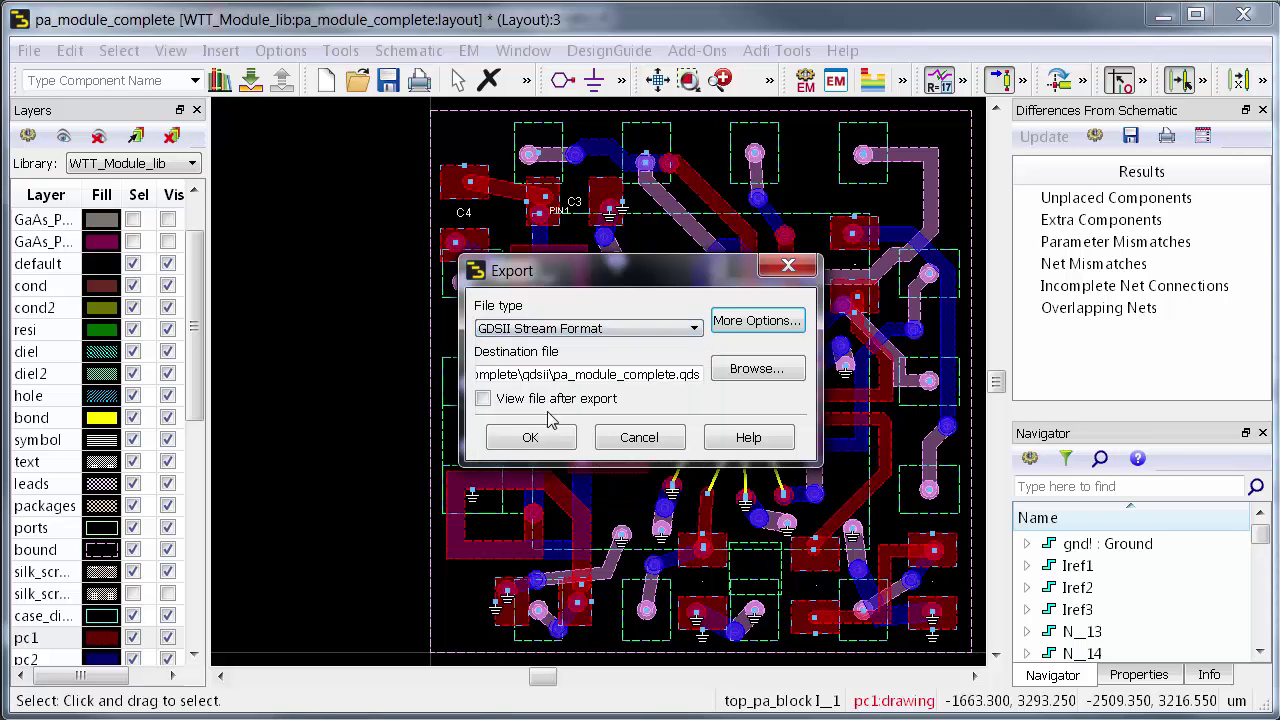
pyautogui.click(660, 445)
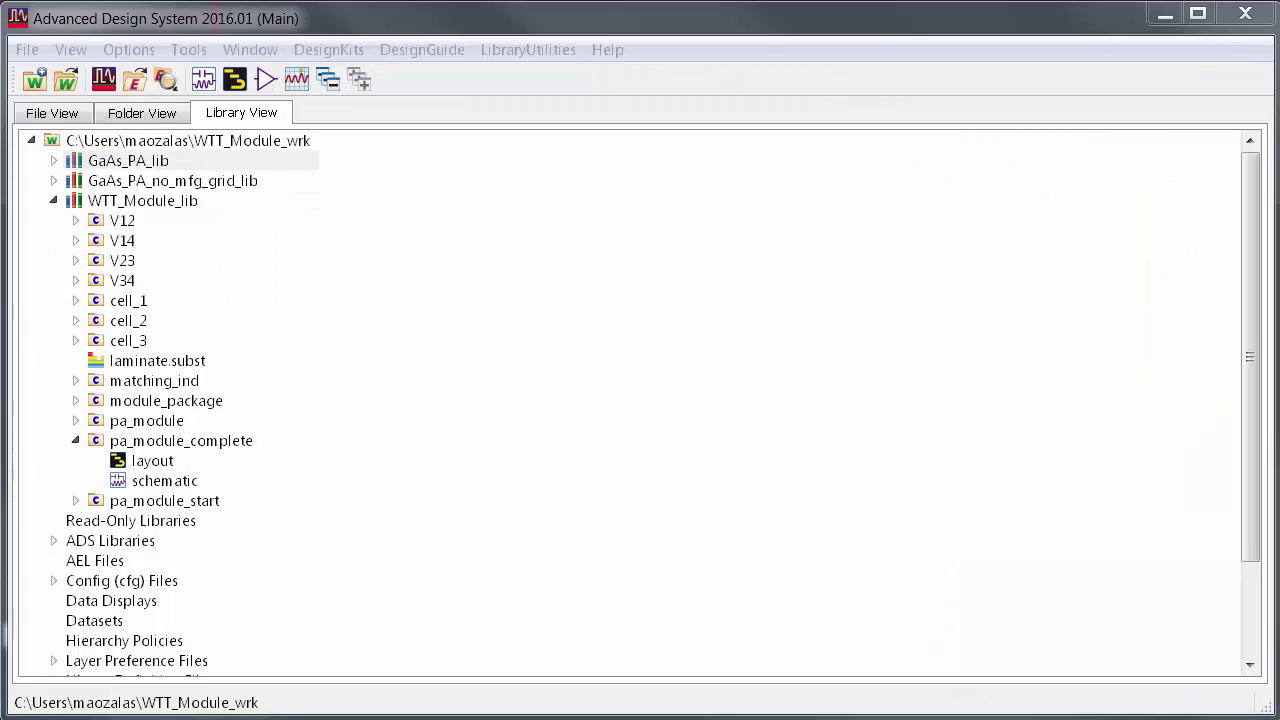
# Open GaAs_PA_lib's Technology Setup to check its 0.05 micron manufacturing grid
pyautogui.click(136, 50)
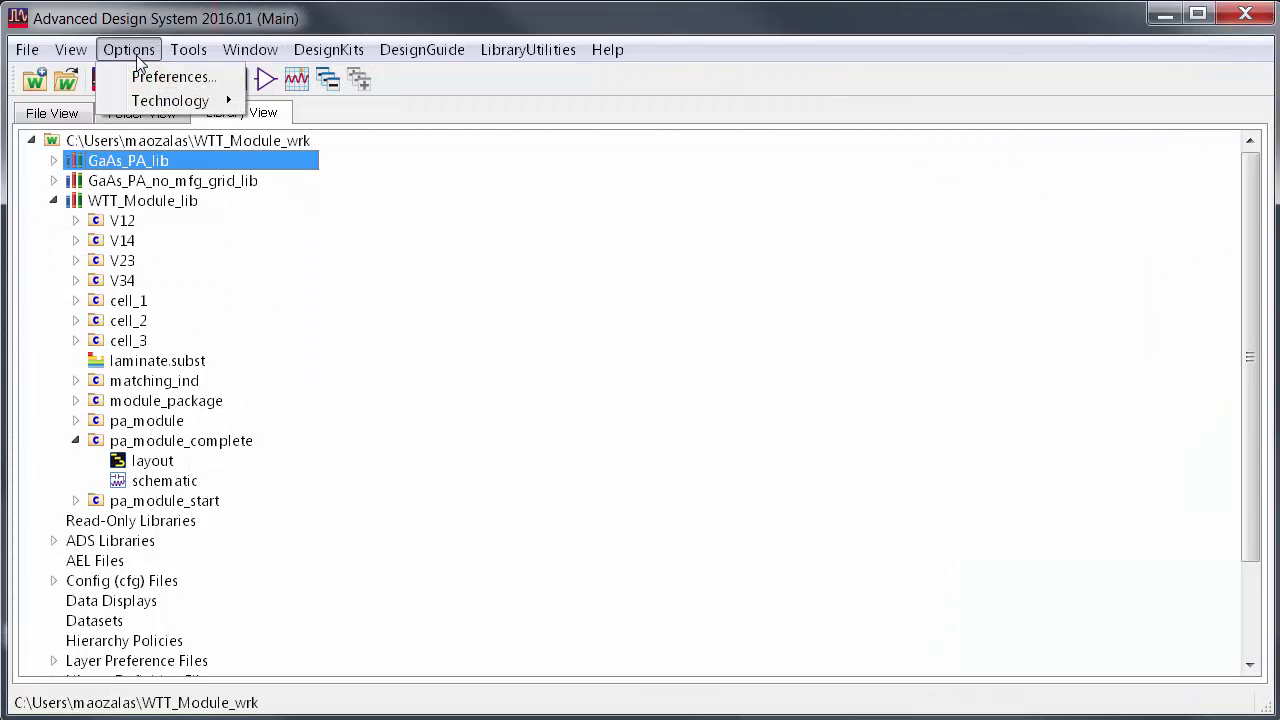
pyautogui.moveTo(151, 101)
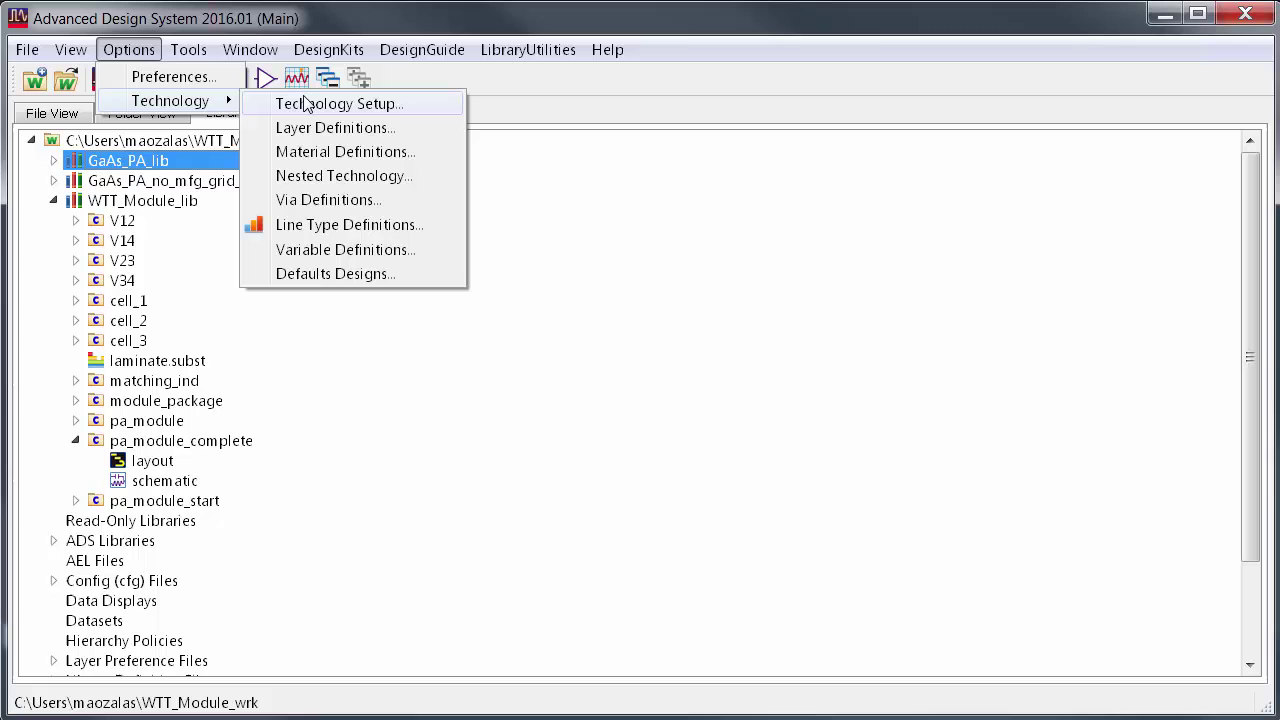
pyautogui.click(420, 110)
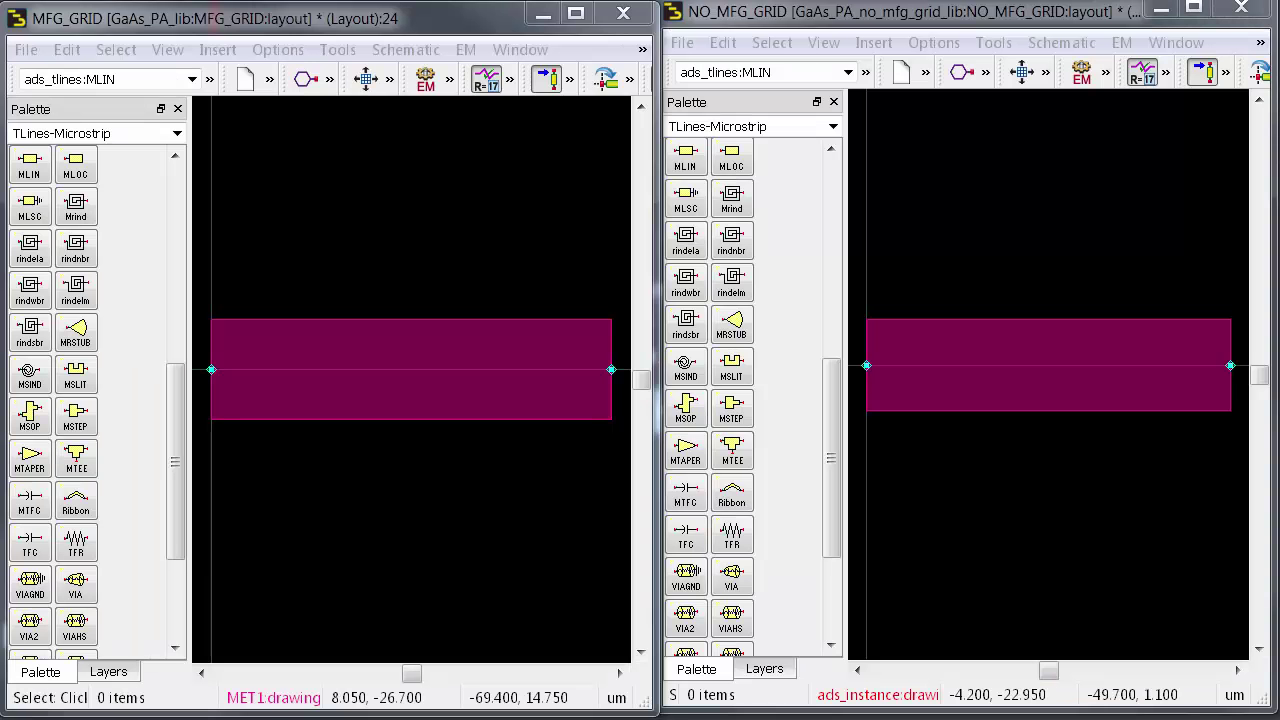
# Check the Grid/Snap preferences and confirm the microstrip line length is 100.01 um
pyautogui.click(352, 555)
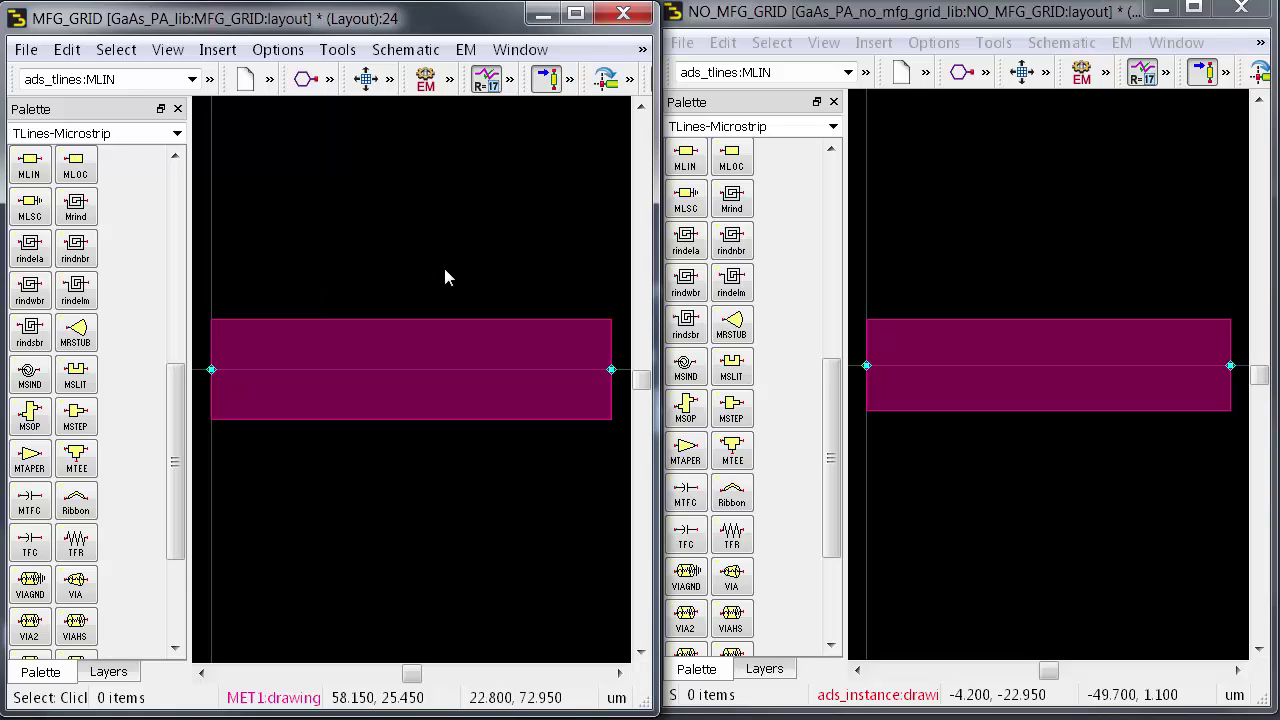
pyautogui.click(957, 192)
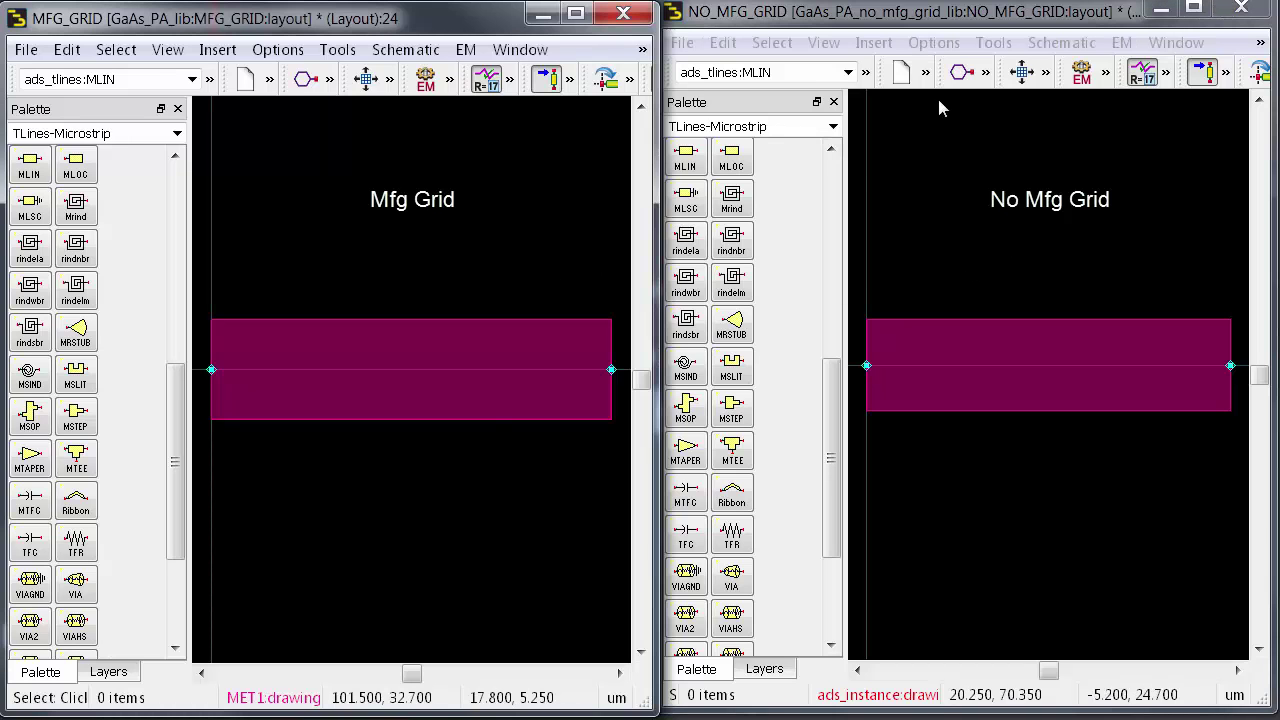
pyautogui.click(934, 43)
pyautogui.click(960, 69)
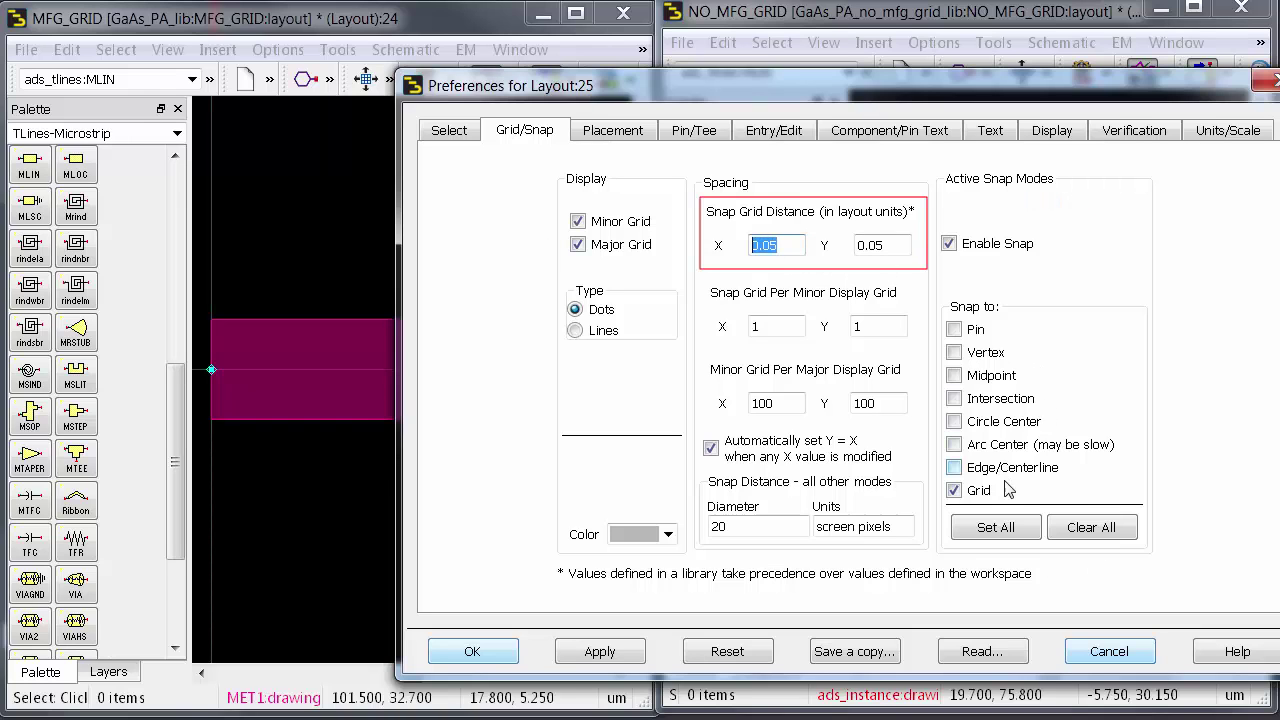
pyautogui.click(499, 652)
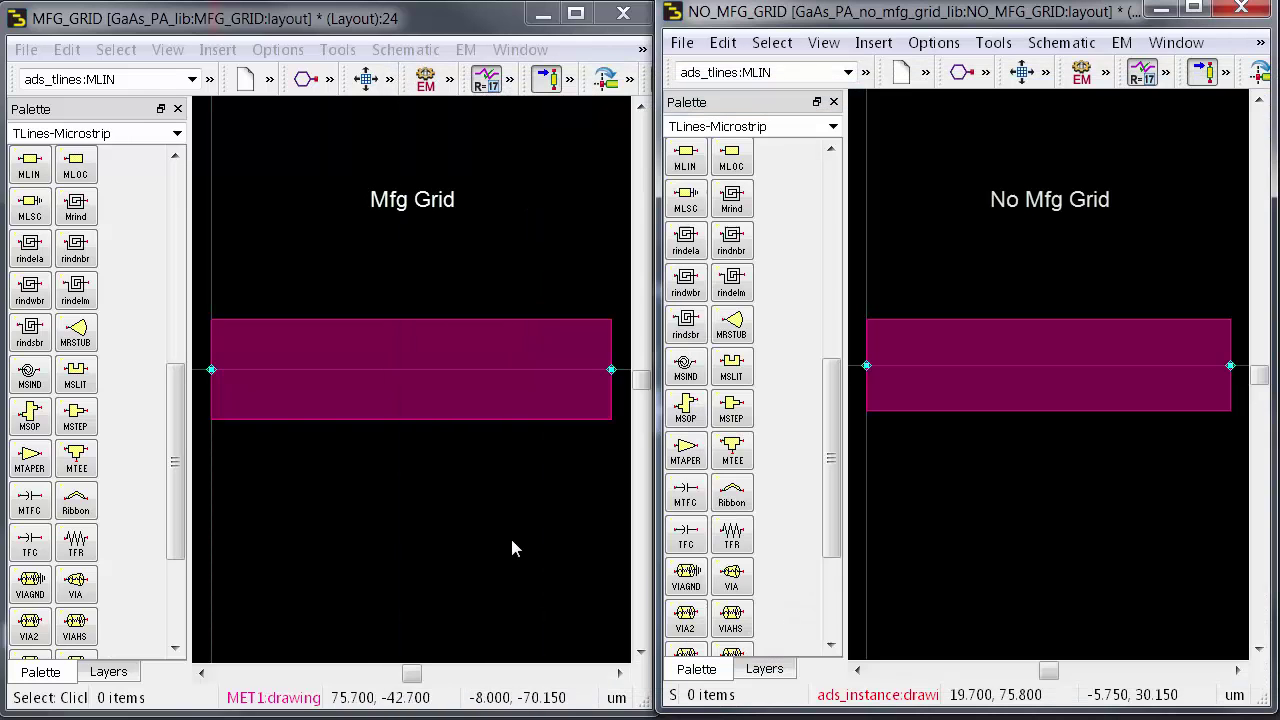
pyautogui.doubleClick(438, 340)
pyautogui.click(285, 326)
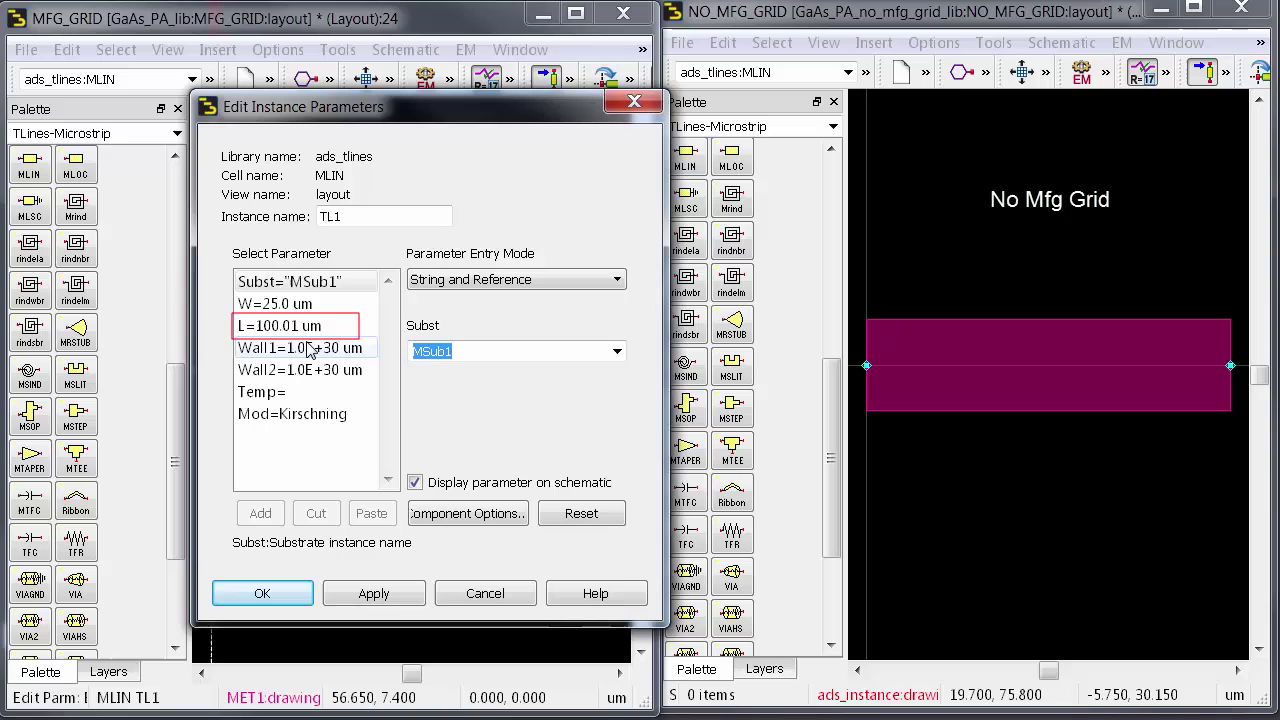
pyautogui.click(262, 594)
# Zoom into the line's right end and draw small MET1 rectangles there in both layouts
pyautogui.hotkey('ctrl', 'a')
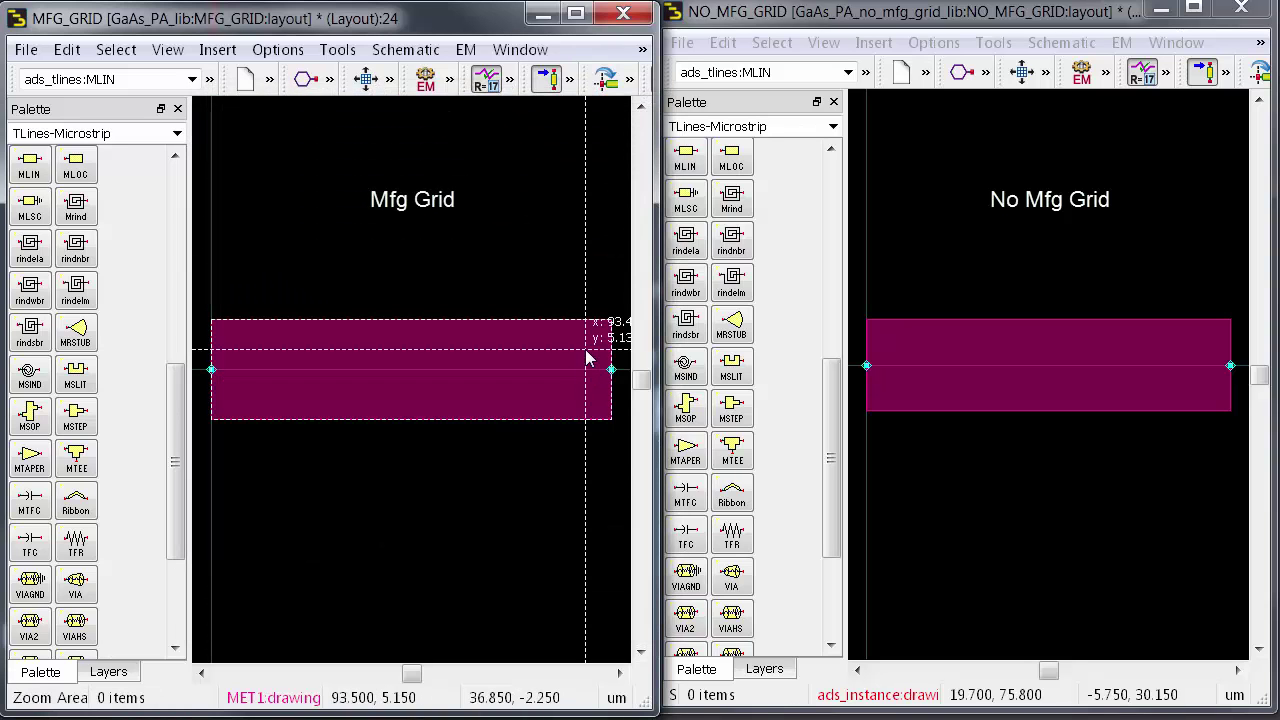
pyautogui.moveTo(593, 352); pyautogui.dragTo(612, 384)
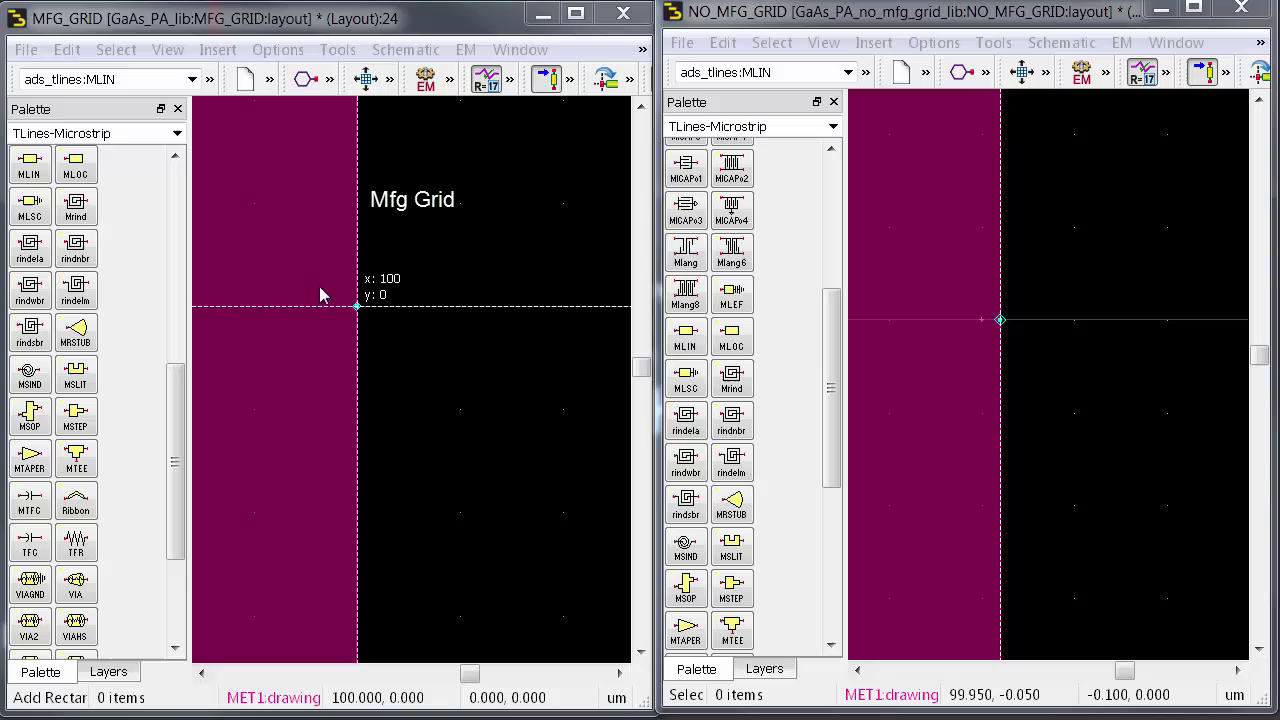
pyautogui.click(463, 400)
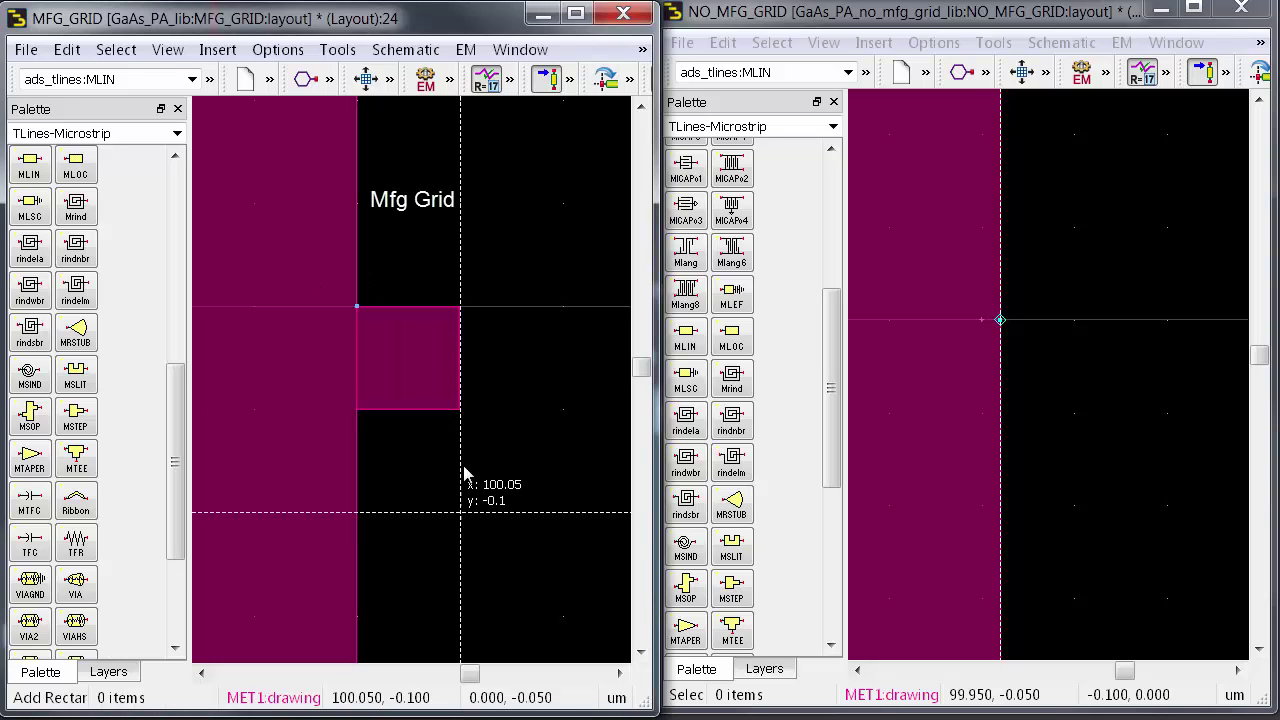
pyautogui.click(1030, 346)
pyautogui.press('r')
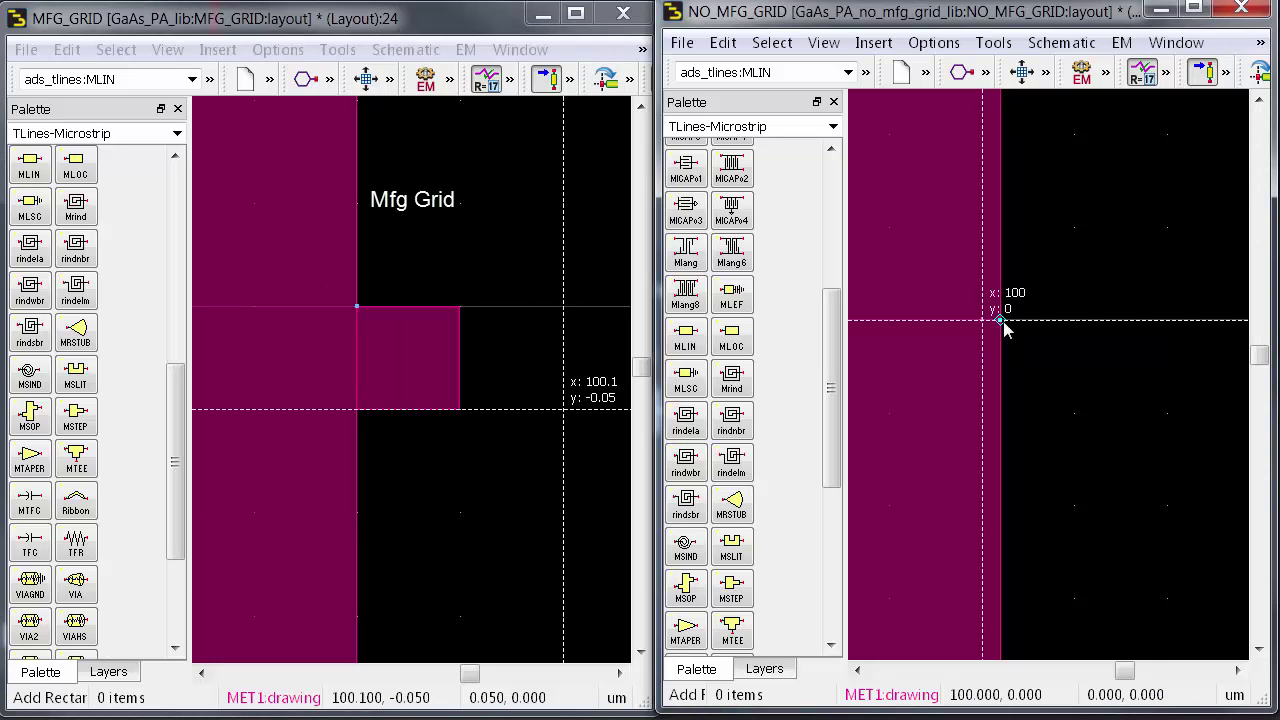
pyautogui.click(1000, 320)
pyautogui.click(1076, 398)
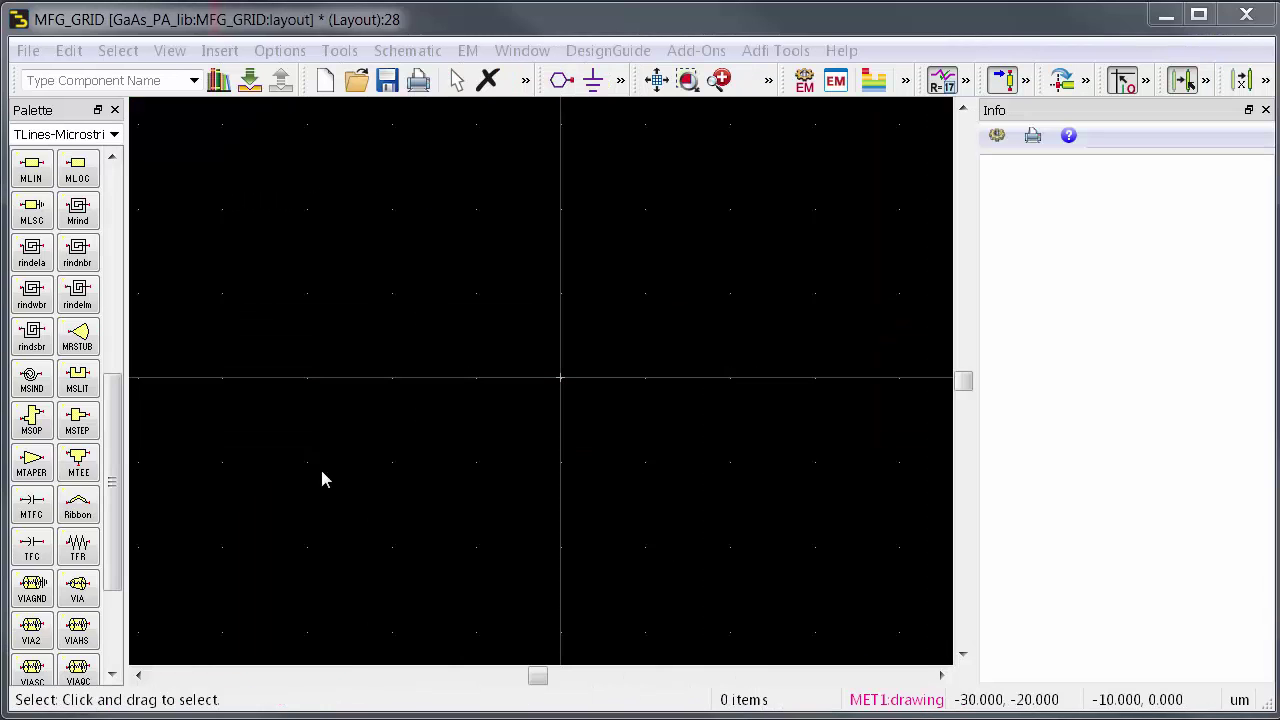
# Draw a 20×20 MET1 square centred on the origin and rotate it 45° into a diamond
pyautogui.press('r')
pyautogui.click(456, 297)
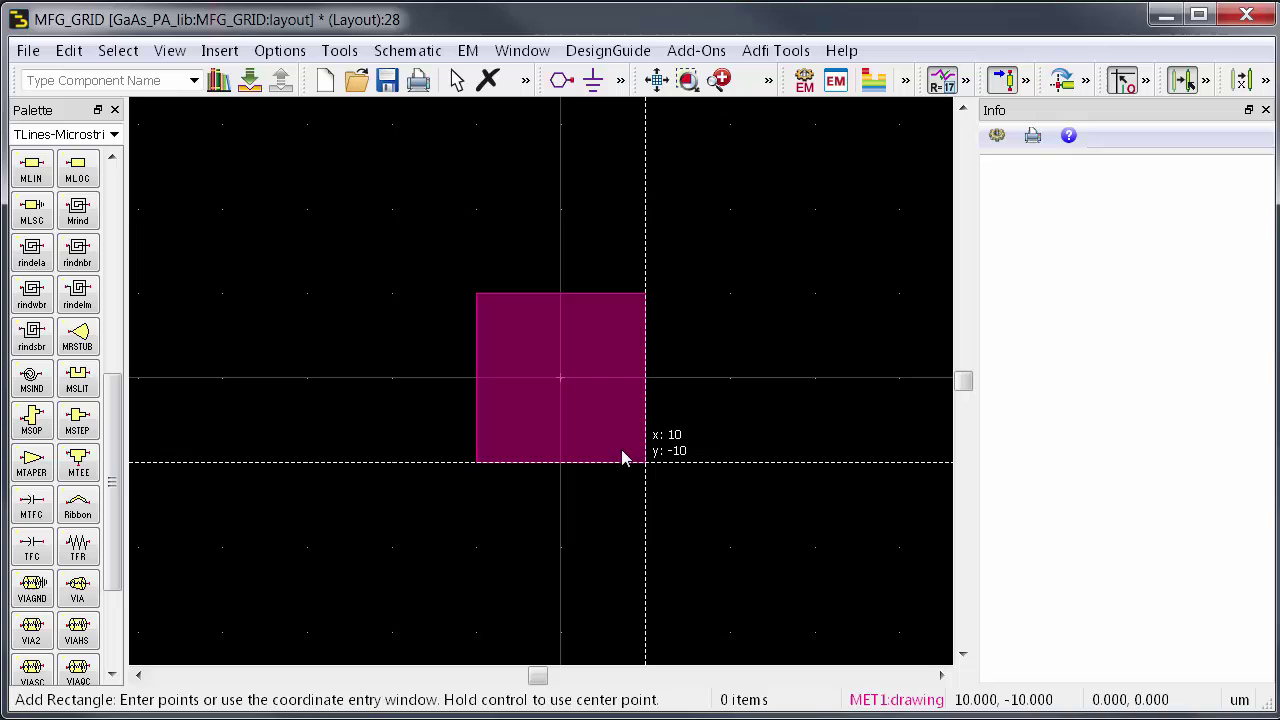
pyautogui.click(621, 452)
pyautogui.press('Escape')
pyautogui.click(630, 410)
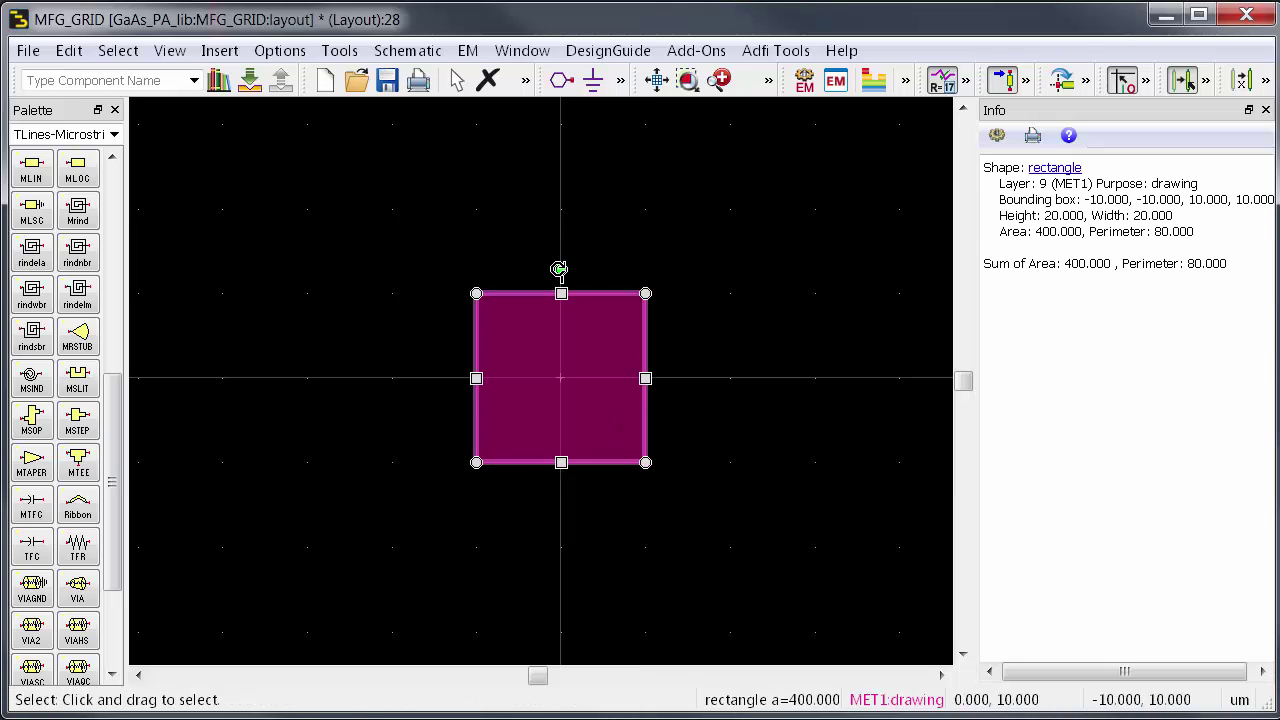
pyautogui.moveTo(561, 270); pyautogui.dragTo(618, 297)
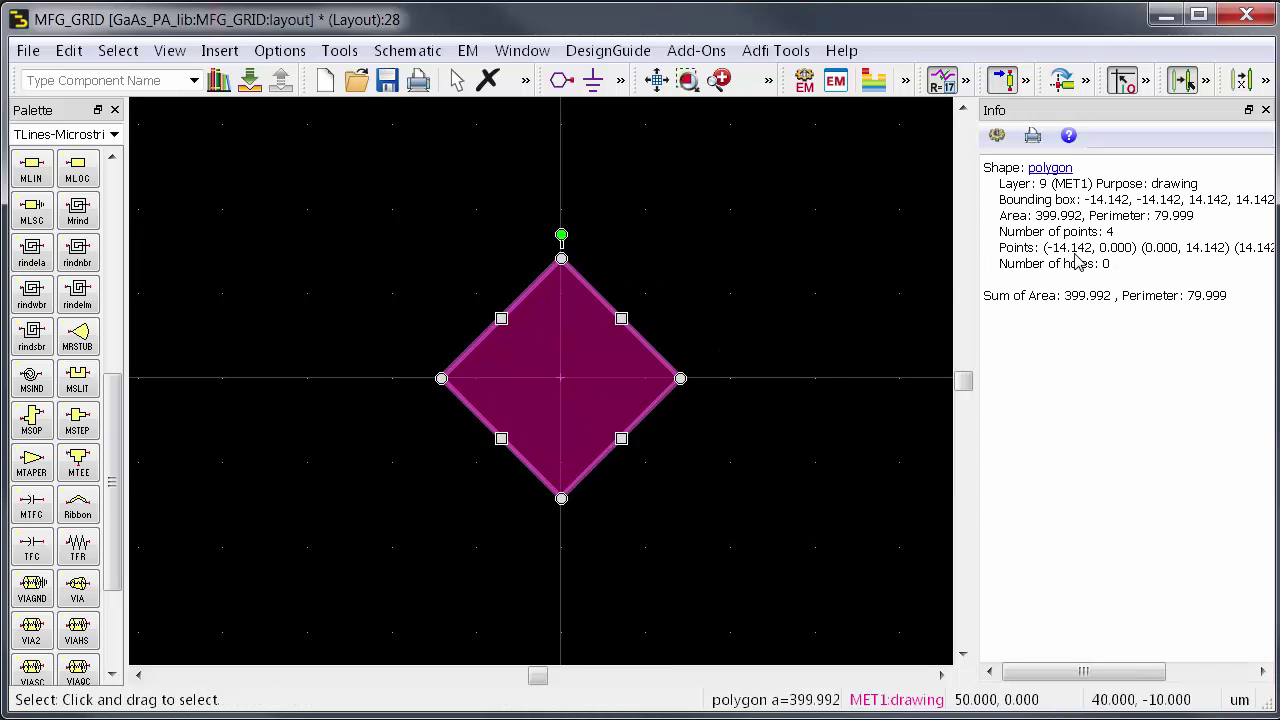
# Run Check Design, then force the diamond's vertices onto the manufacturing grid
pyautogui.click(340, 51)
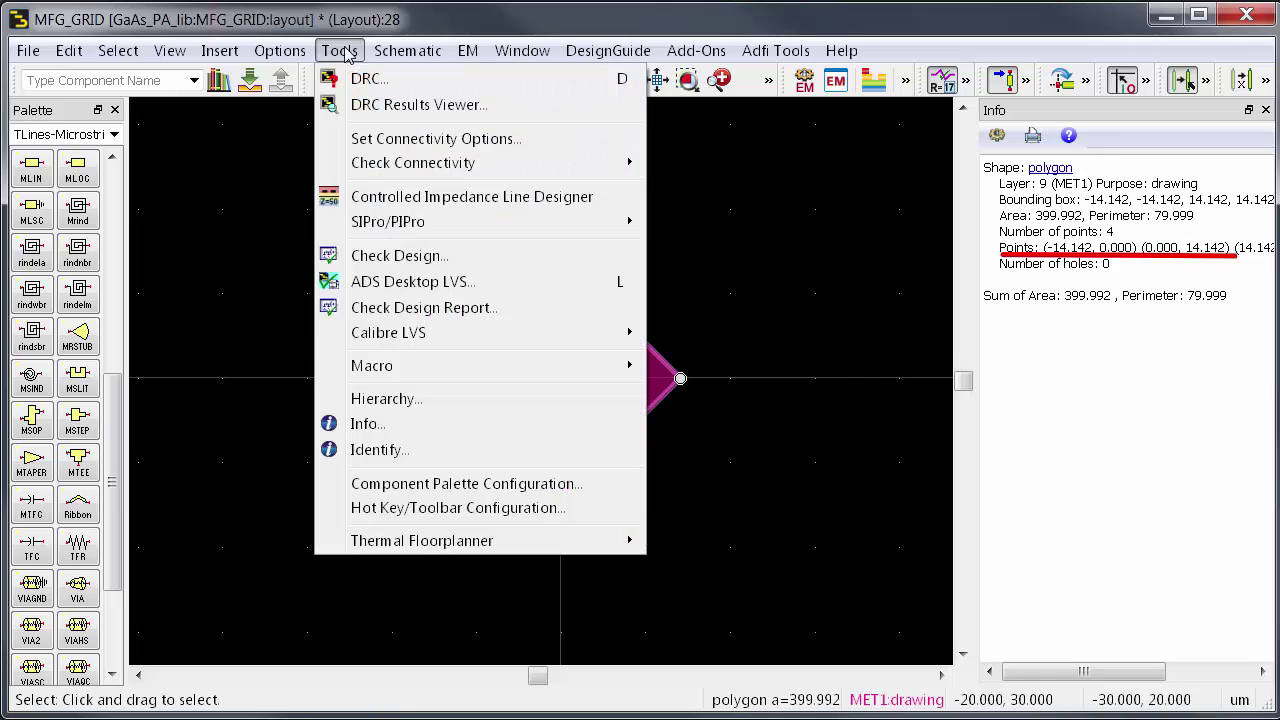
pyautogui.click(474, 256)
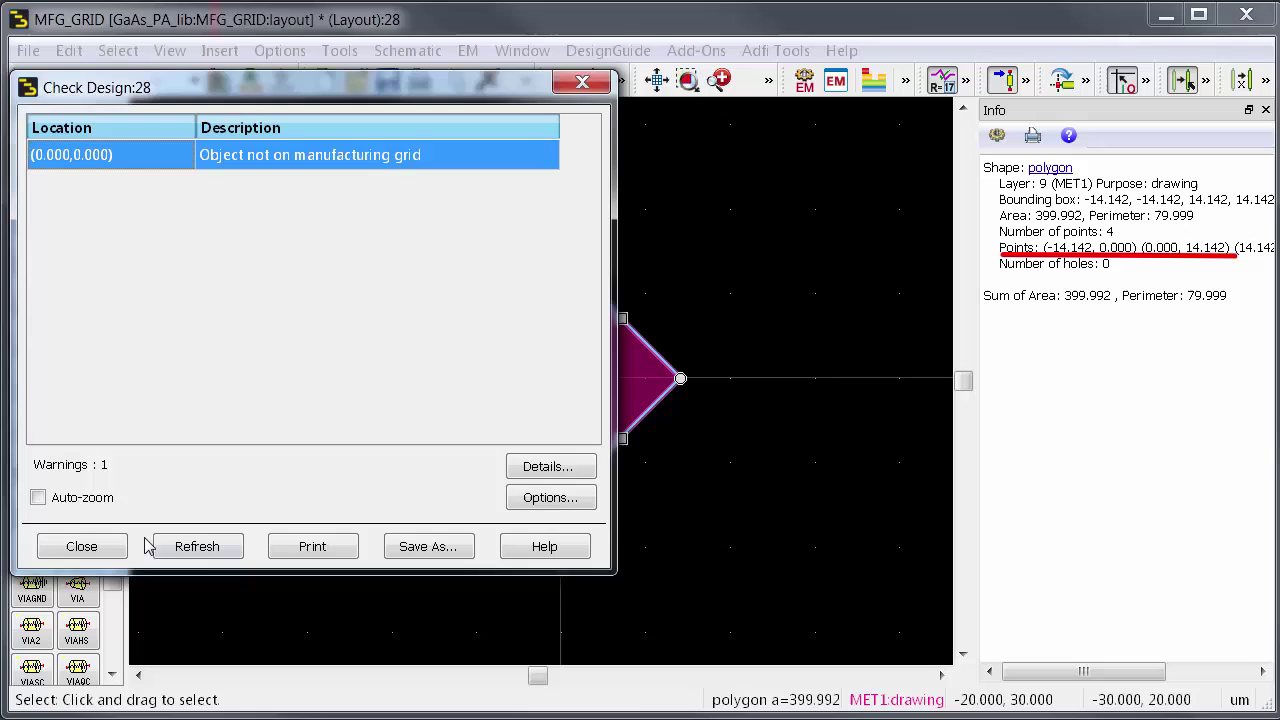
pyautogui.click(108, 551)
pyautogui.click(66, 52)
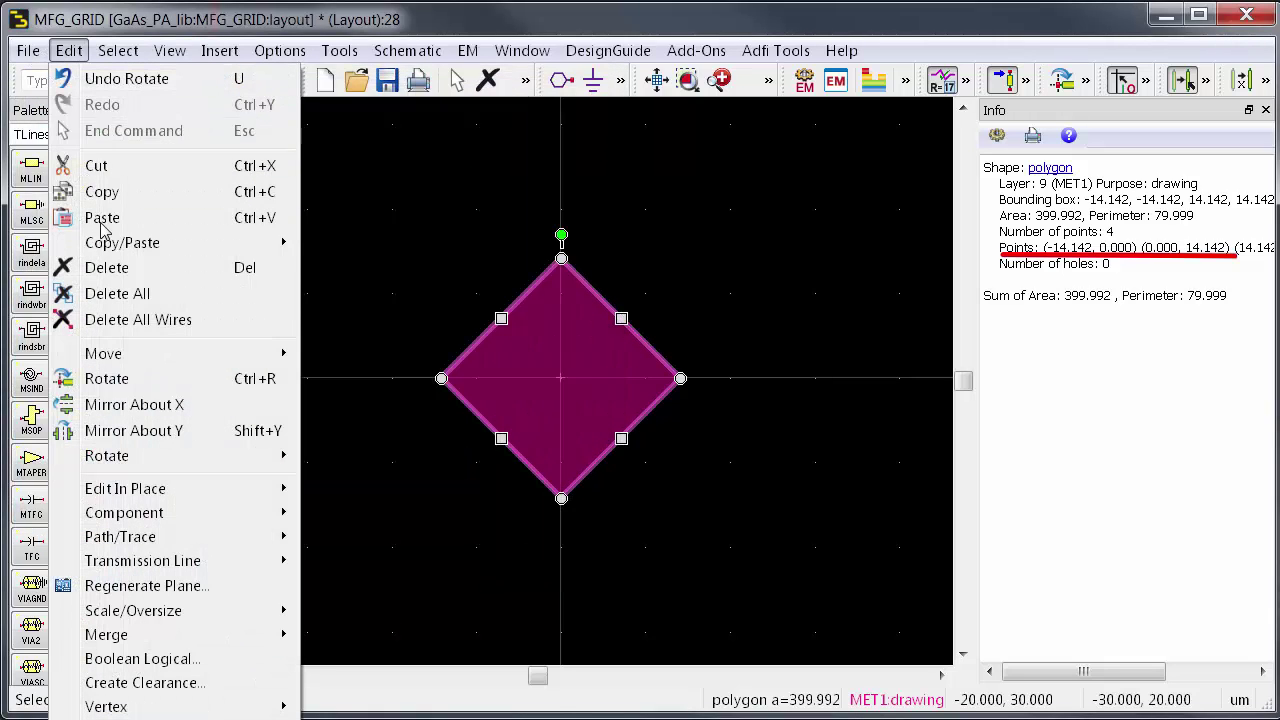
pyautogui.moveTo(120, 536)
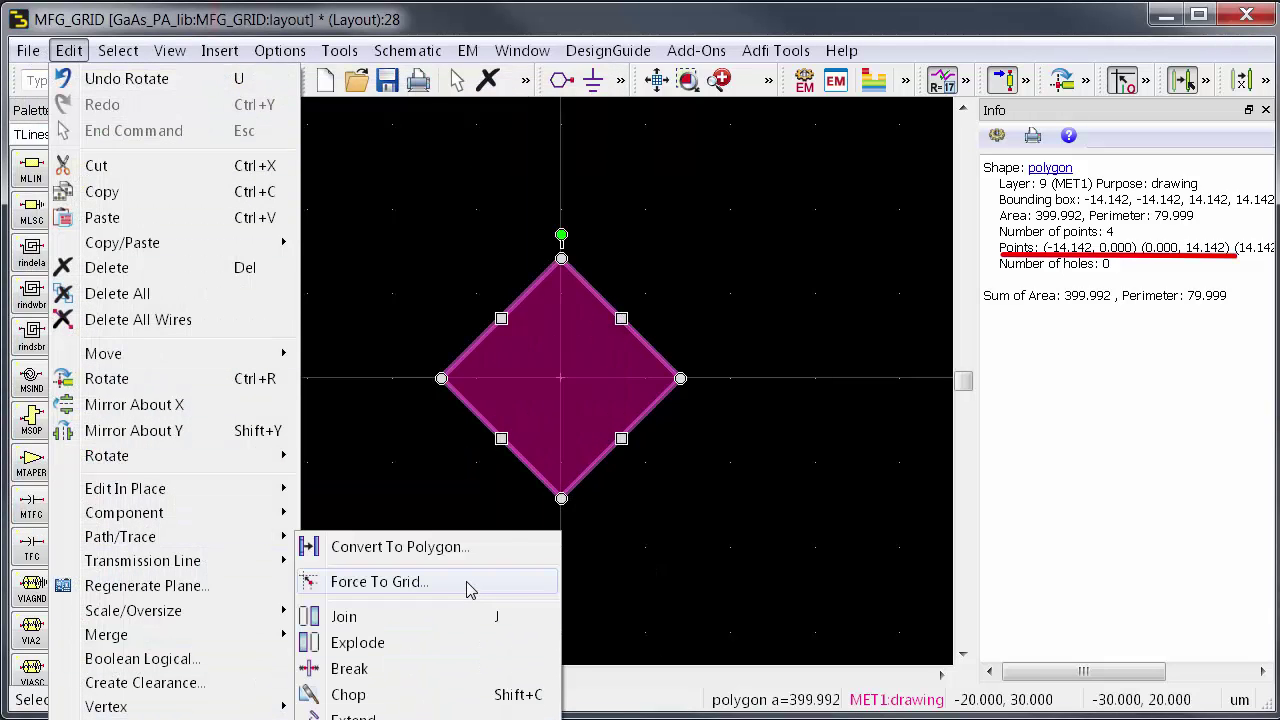
pyautogui.click(466, 581)
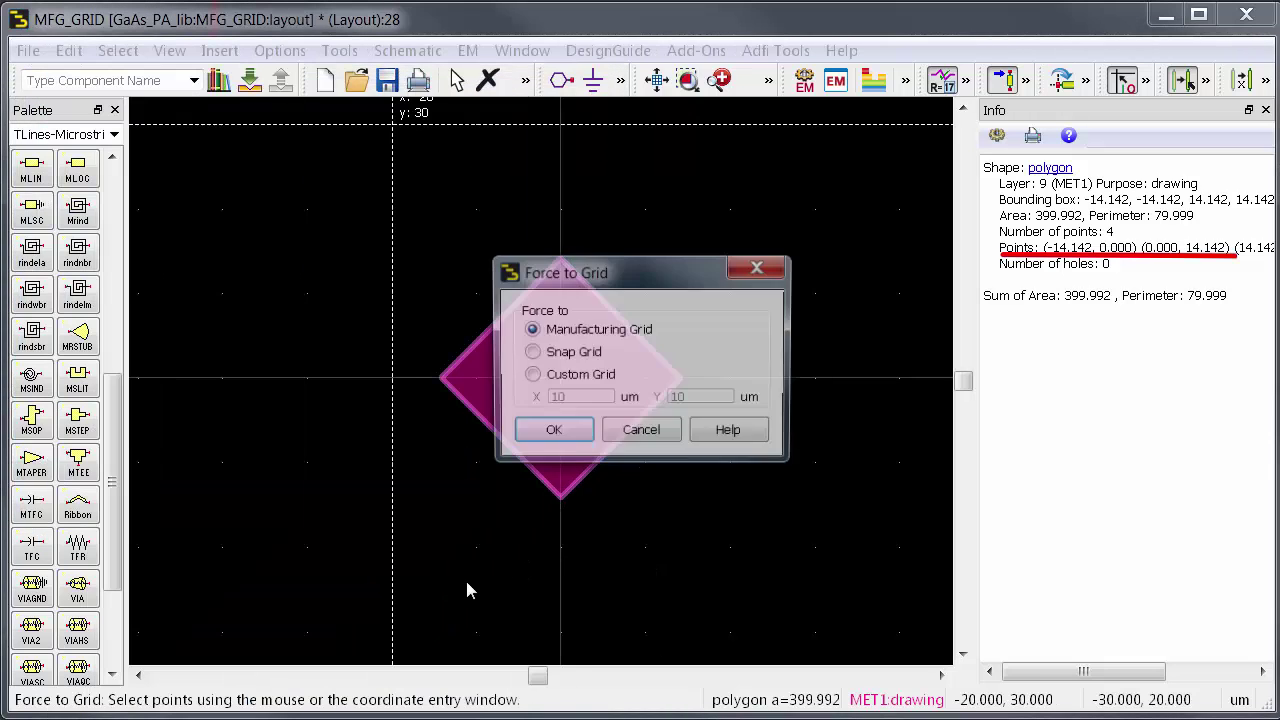
pyautogui.click(542, 436)
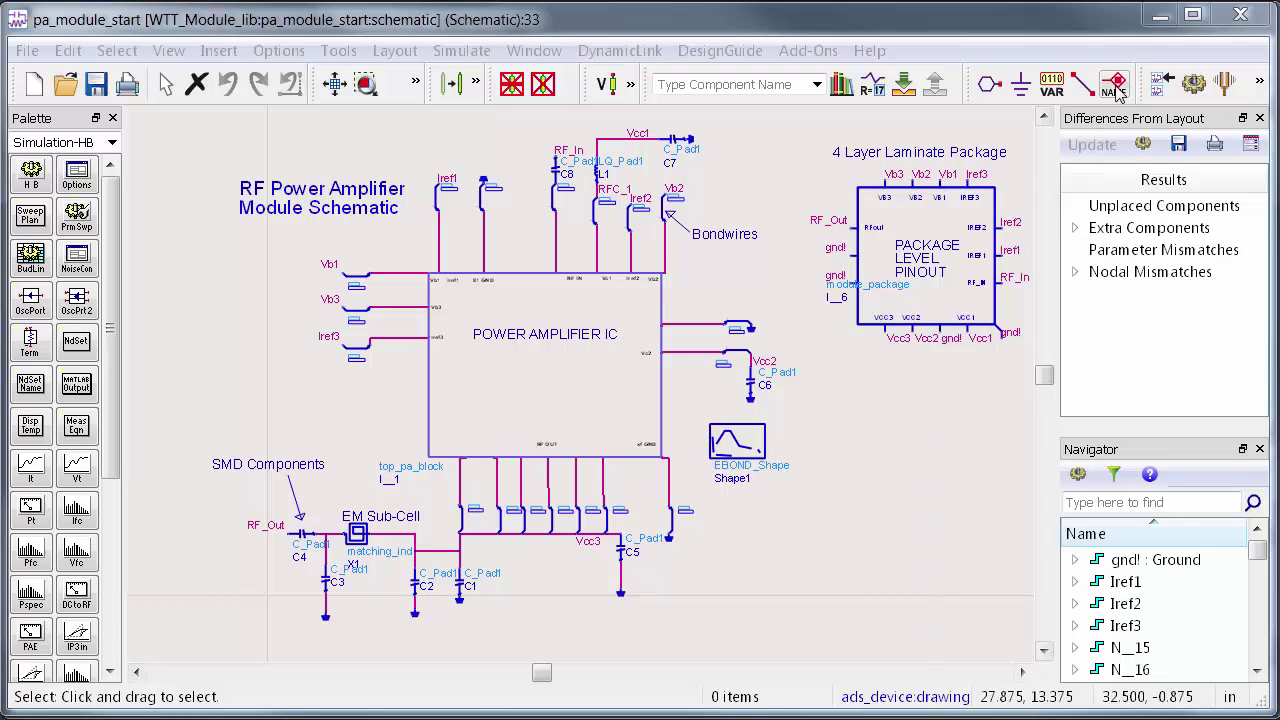
# Hide the schematic and highlight the gnd!, Iref1 and incomplete Iref2 nets in the Navigator
pyautogui.click(1160, 16)
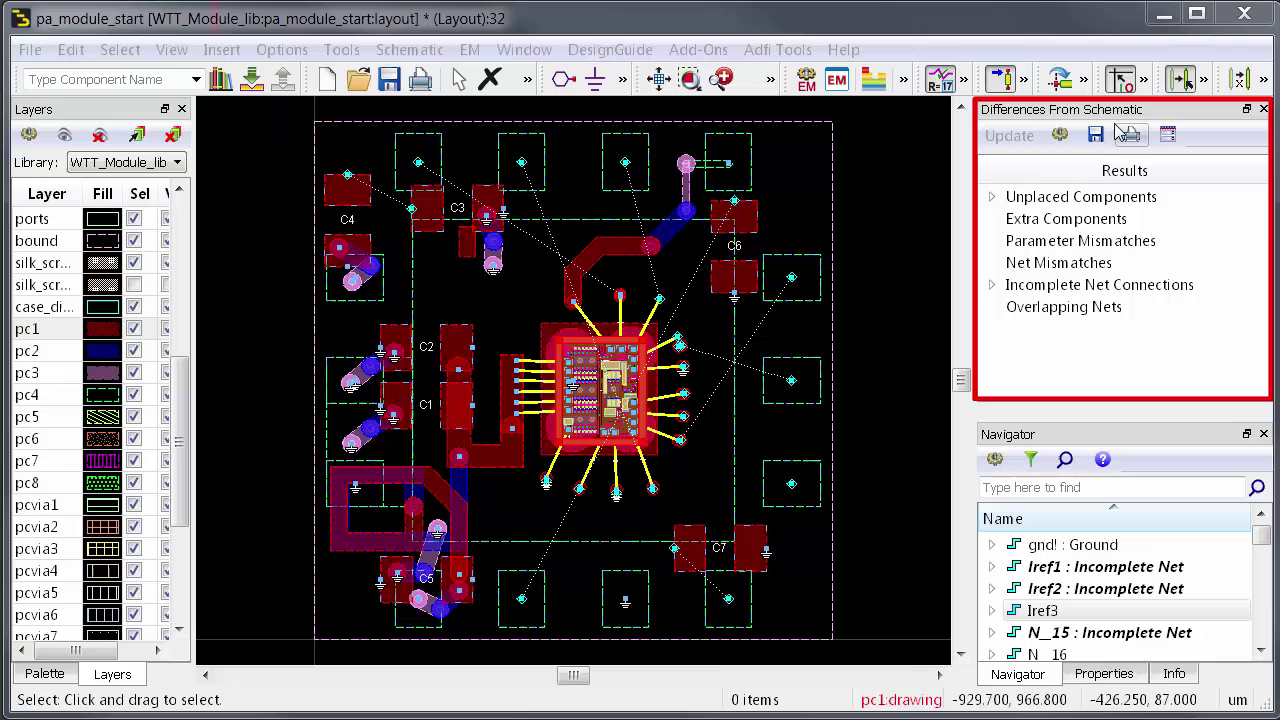
pyautogui.click(1063, 544)
pyautogui.press('Down')
pyautogui.press('Down')
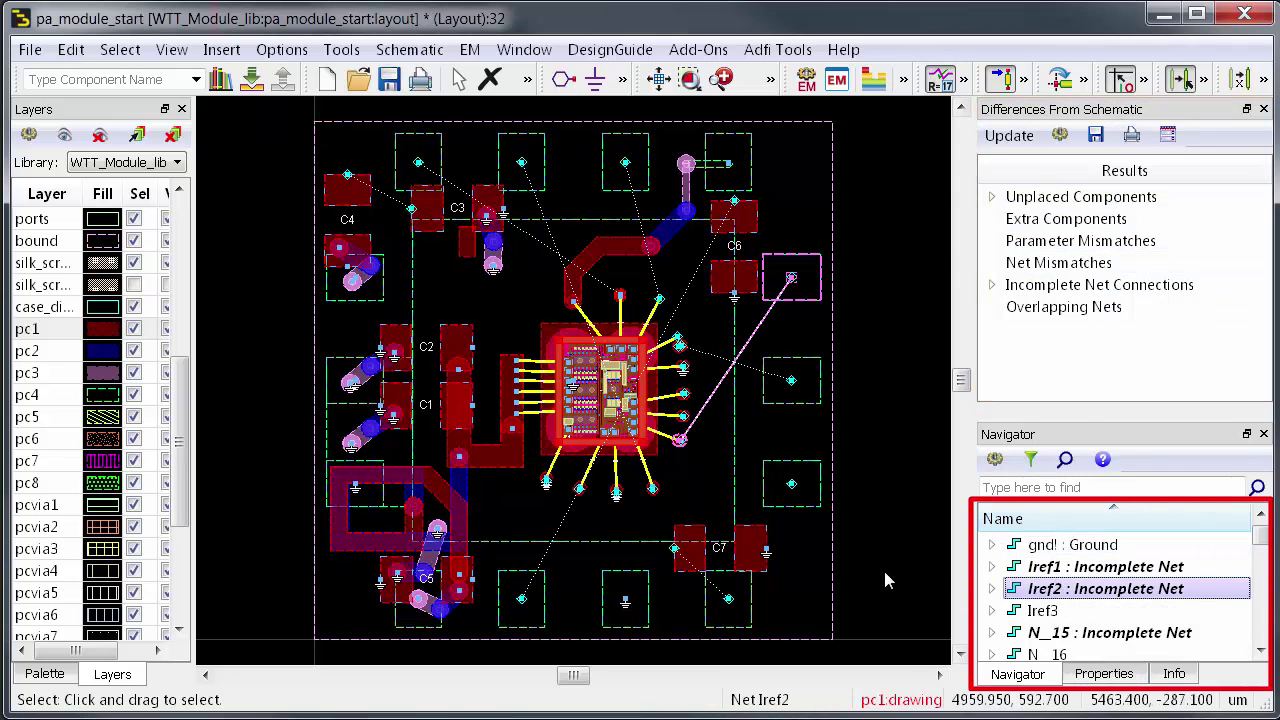
pyautogui.click(882, 562)
# Route a trace from the package pad, switching through a via to a segment on pc2
pyautogui.press('t')
pyautogui.click(620, 296)
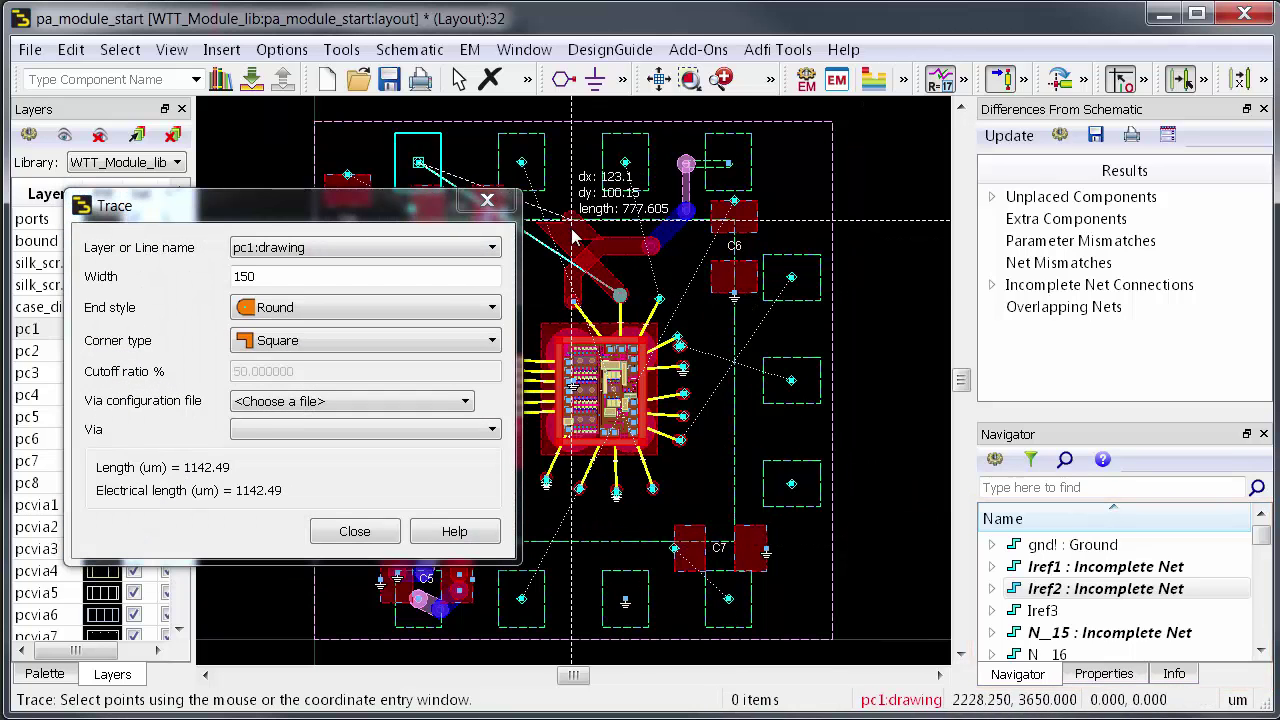
pyautogui.press('+')
pyautogui.click(584, 170)
pyautogui.press('Escape')
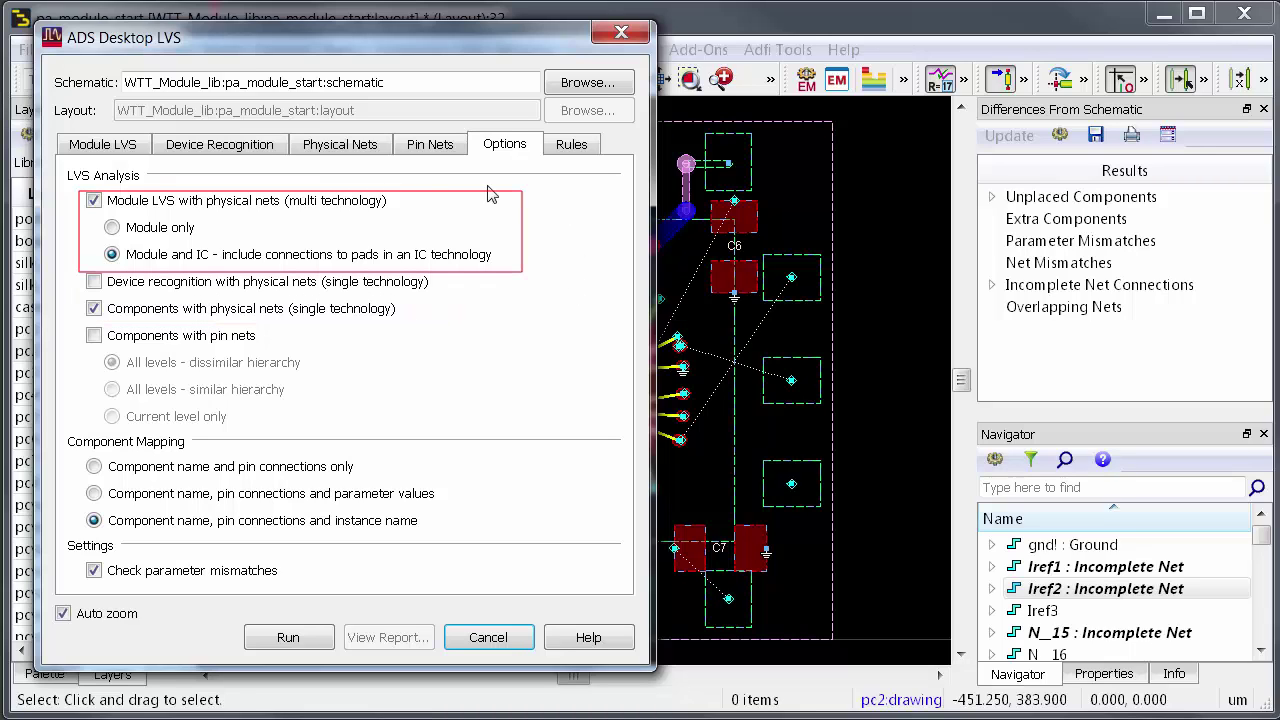
# Cancel LVS, accept the 0.05 micron manufacturing grid, and start a GDSII Stream Format export
pyautogui.click(466, 640)
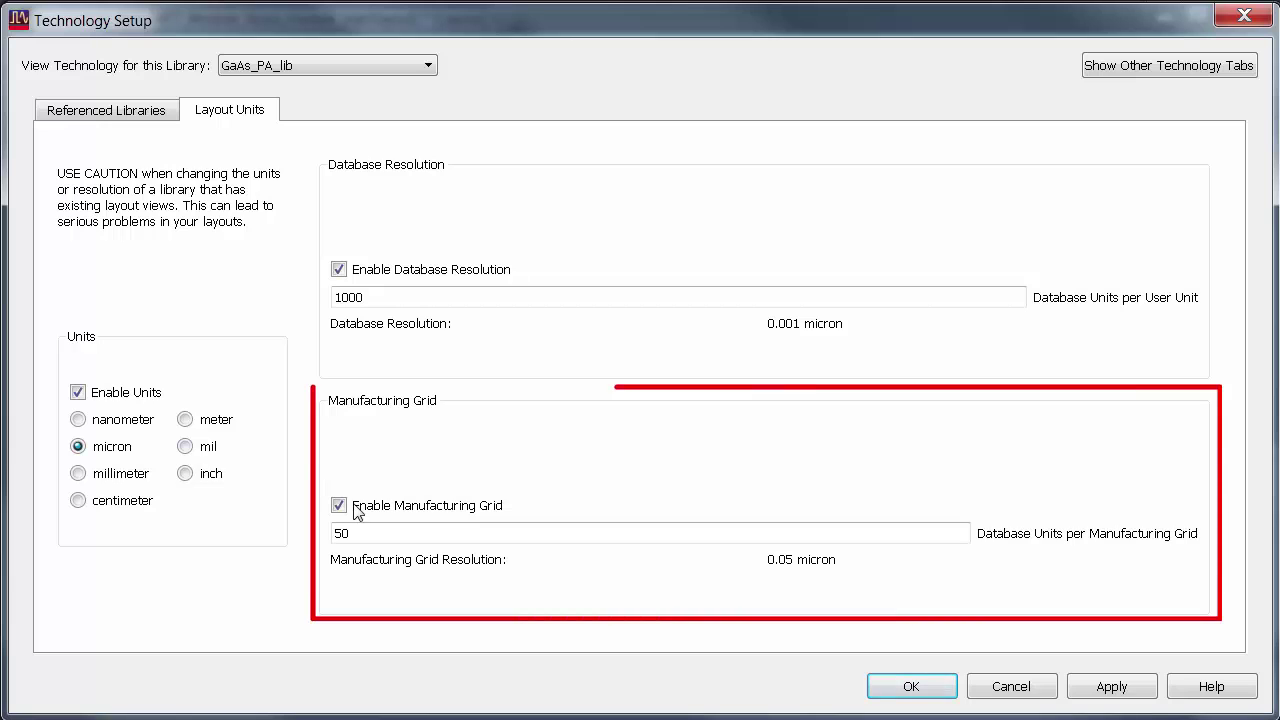
pyautogui.click(911, 688)
pyautogui.click(30, 49)
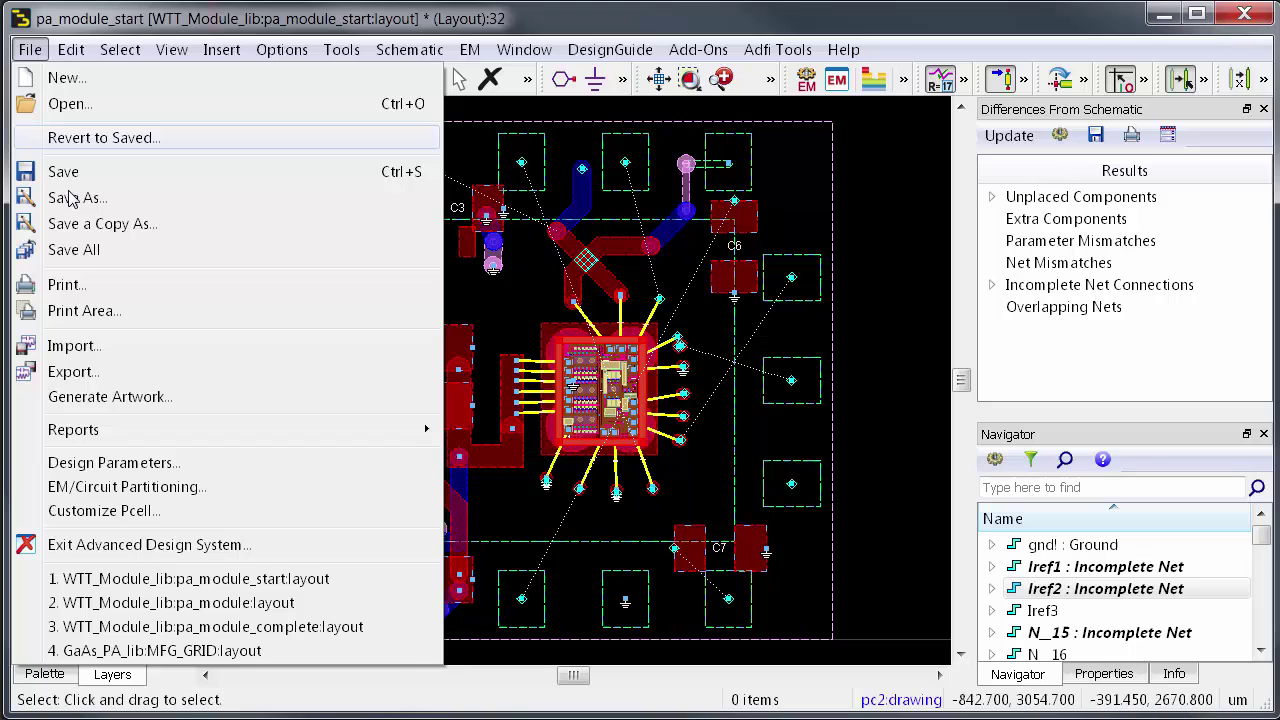
pyautogui.click(381, 376)
pyautogui.click(590, 328)
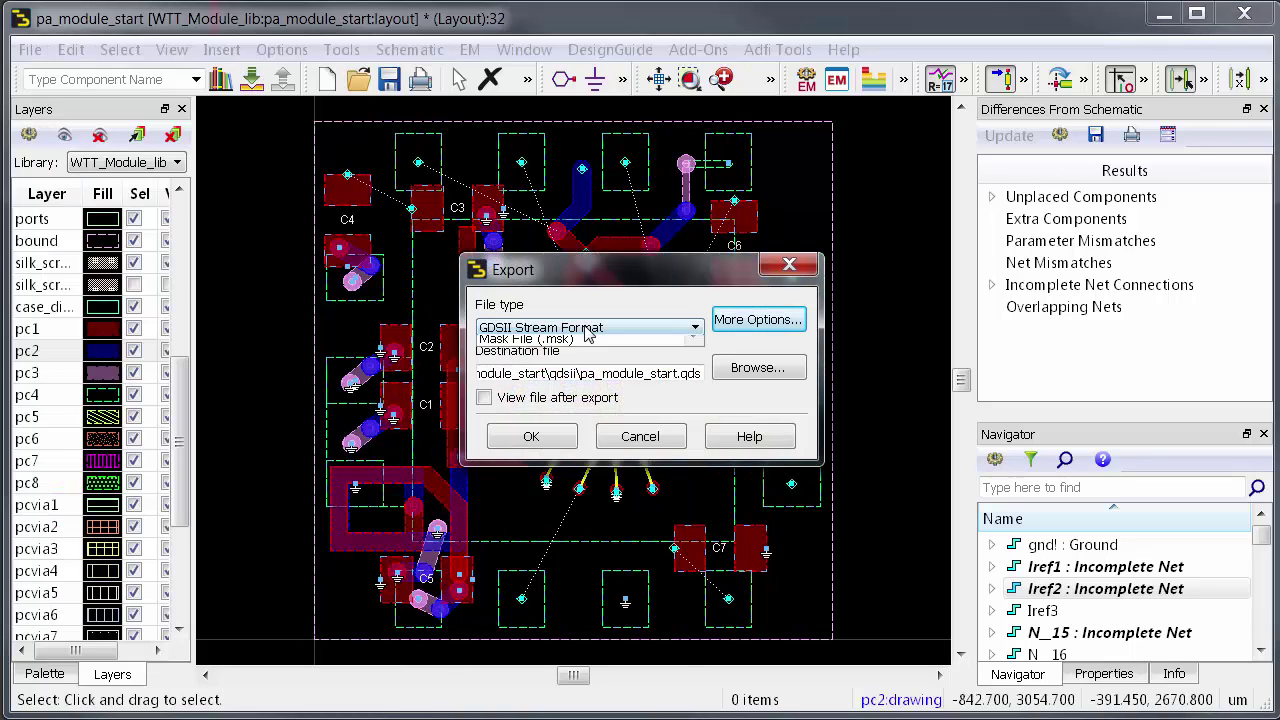